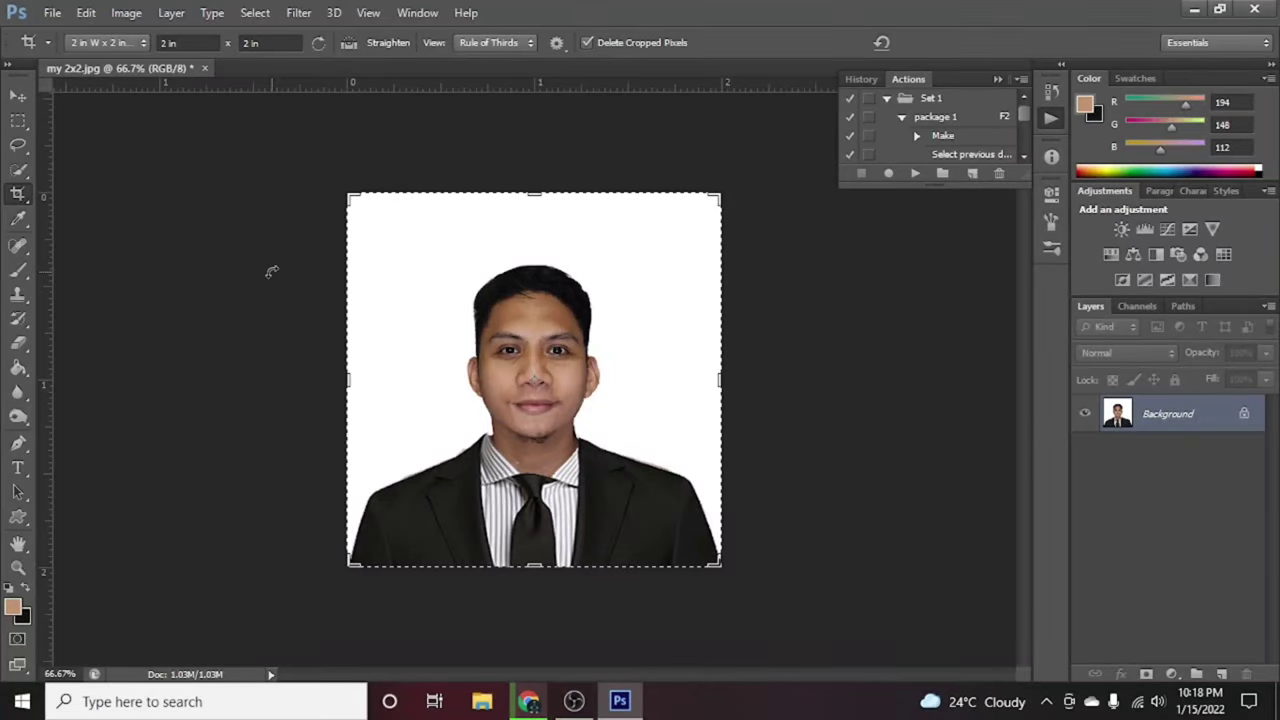
Play the package 1 action with F2 and commit the pending crop on Untitled-1.
{"action": "key", "text": "F2"}
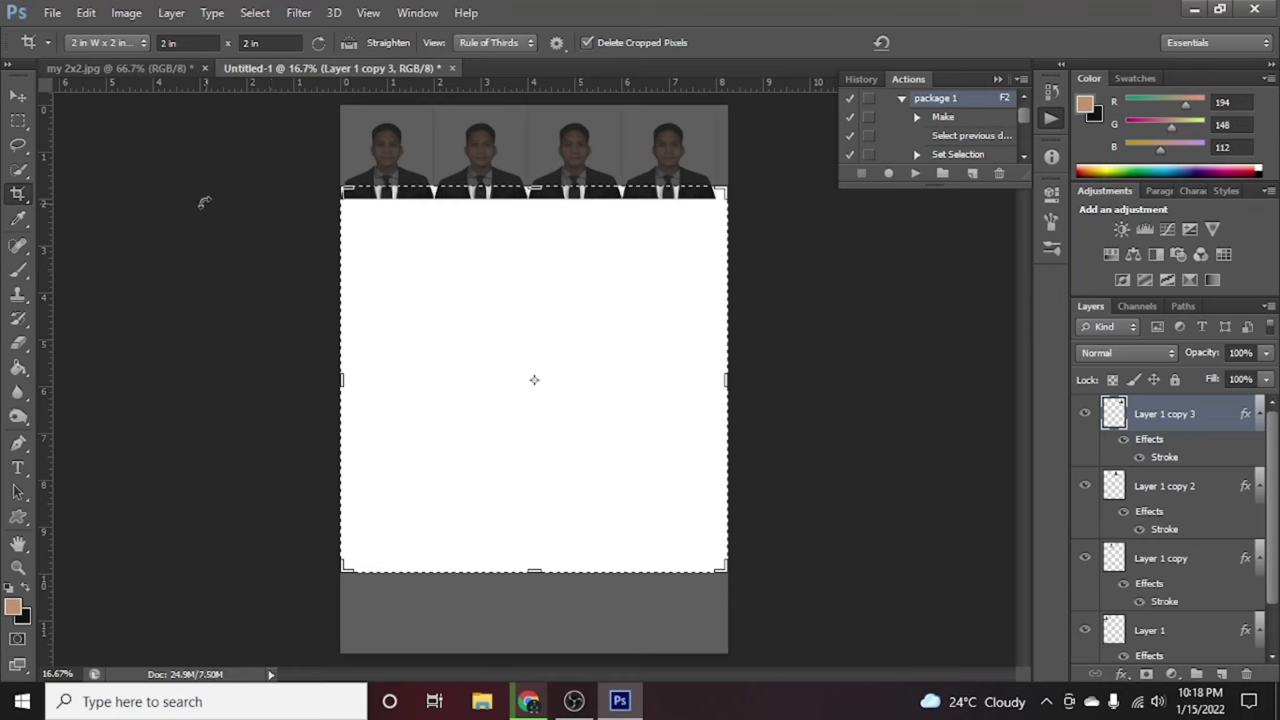
{"action": "left_click", "coordinate": [18, 95]}
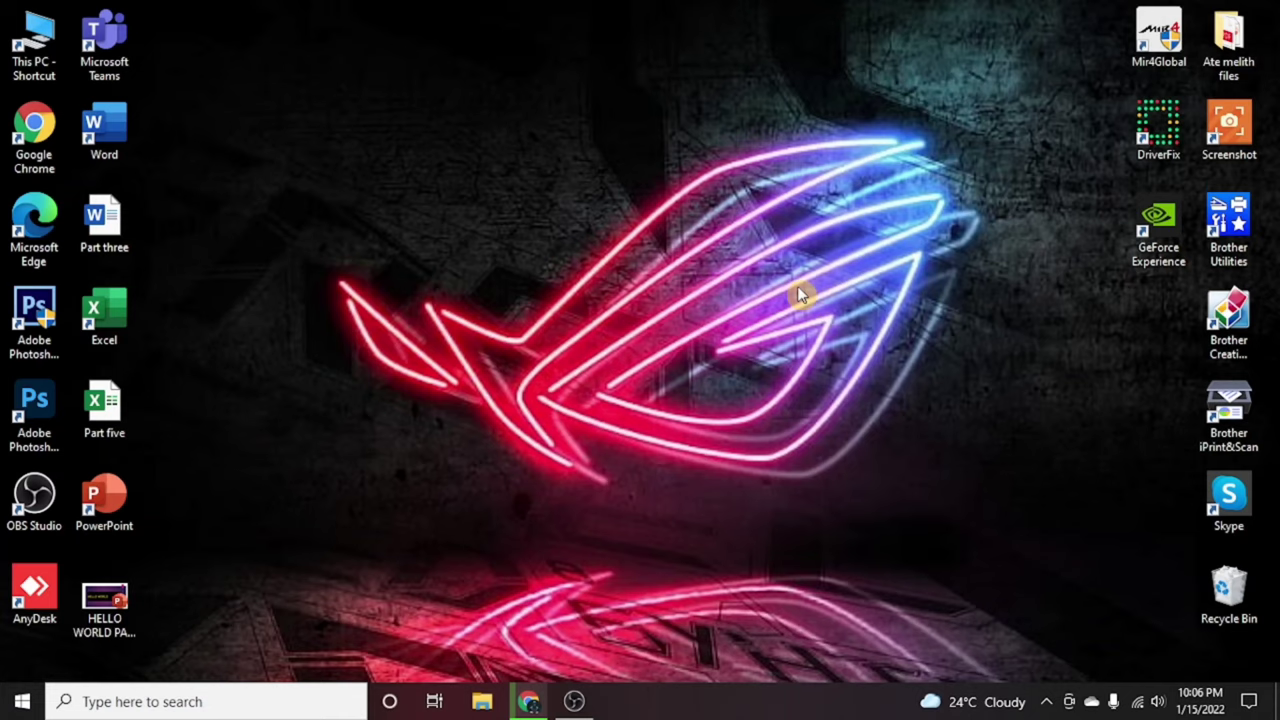
Launch Adobe Photoshop CS6 from its desktop shortcut.
{"action": "double_click", "coordinate": [36, 330]}
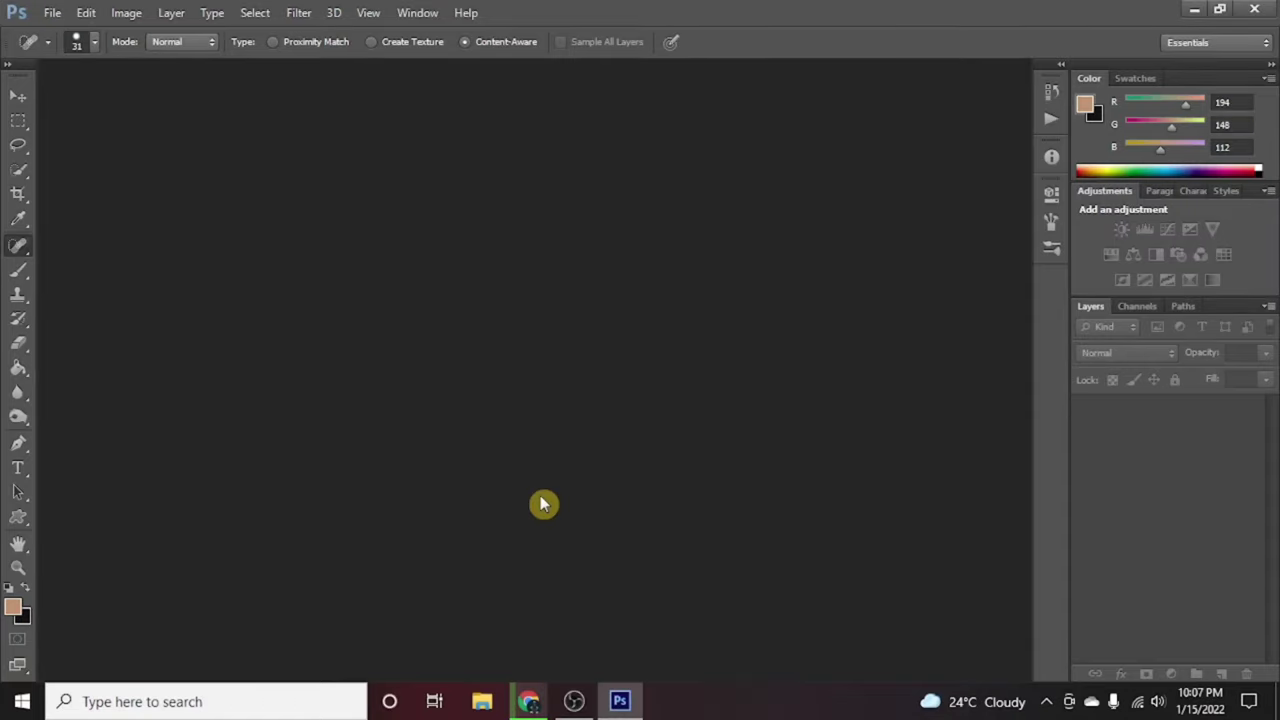
Open my 2x2.jpg from Libraries > Pictures > Saved Pictures.
{"action": "left_click", "coordinate": [52, 13]}
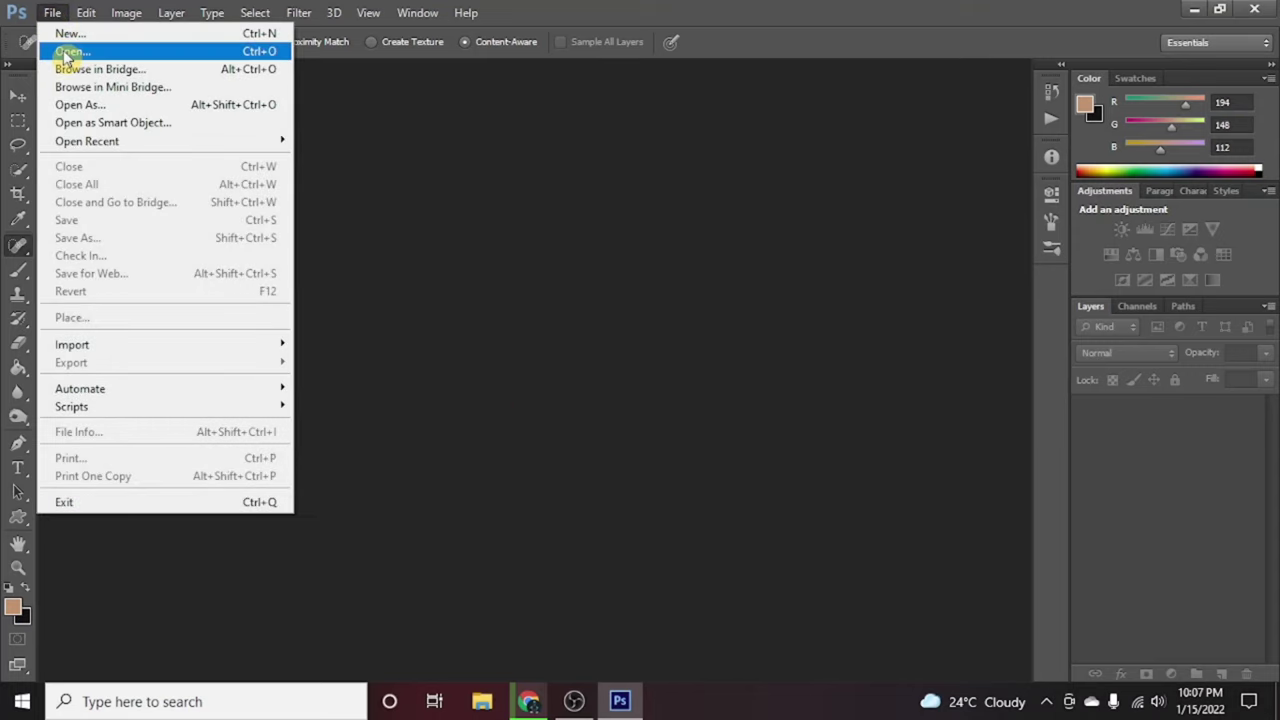
{"action": "left_click", "coordinate": [68, 51]}
{"action": "left_click", "coordinate": [433, 295]}
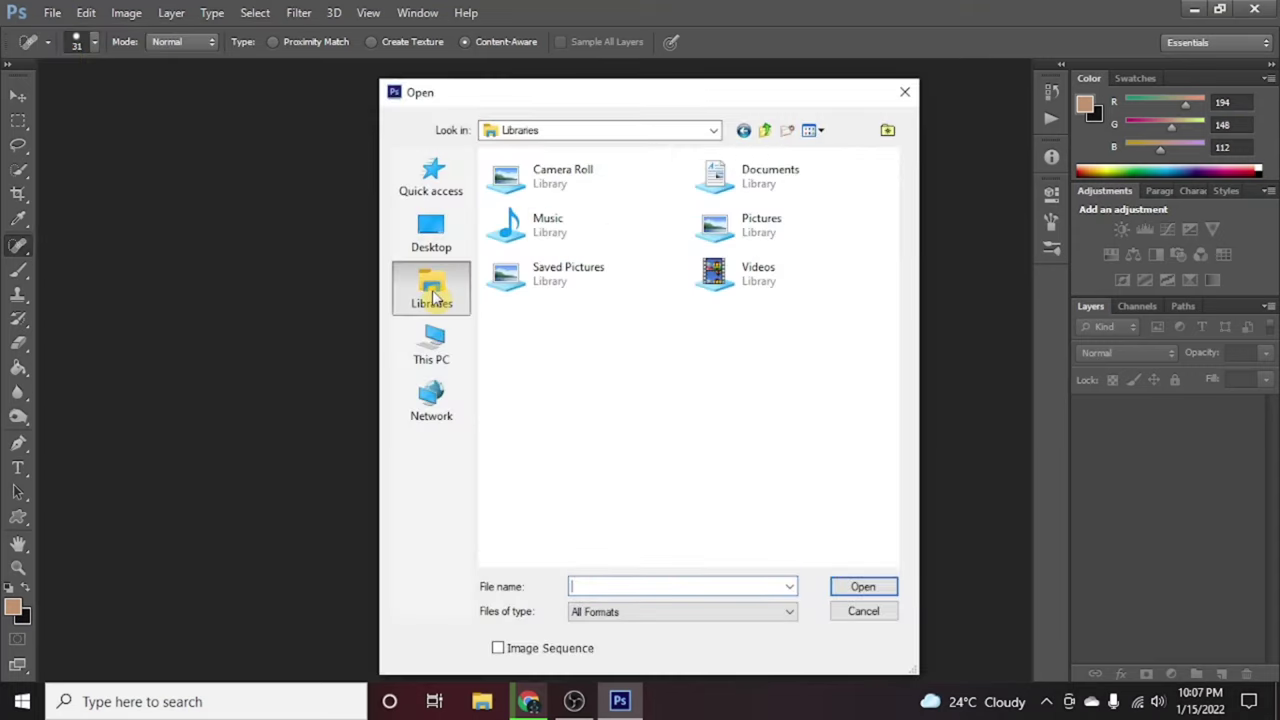
{"action": "double_click", "coordinate": [731, 245]}
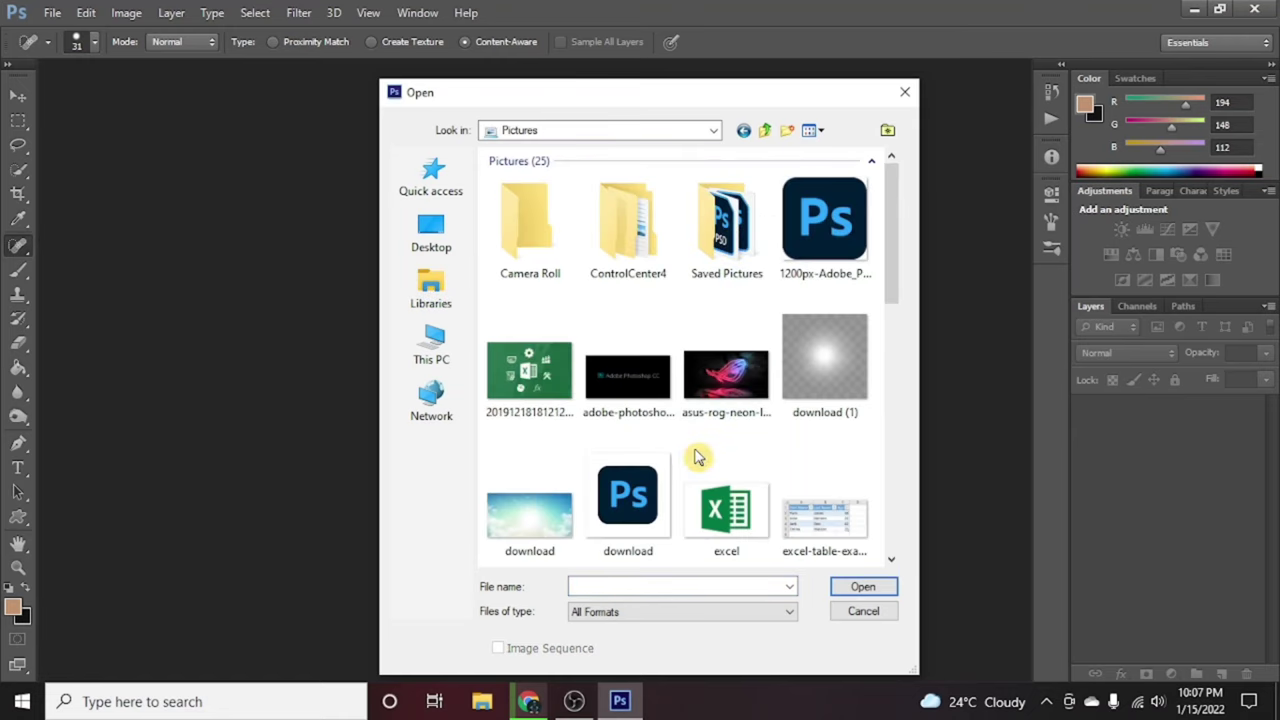
{"action": "scroll", "coordinate": [698, 457], "scroll_direction": "down", "scroll_amount": 5}
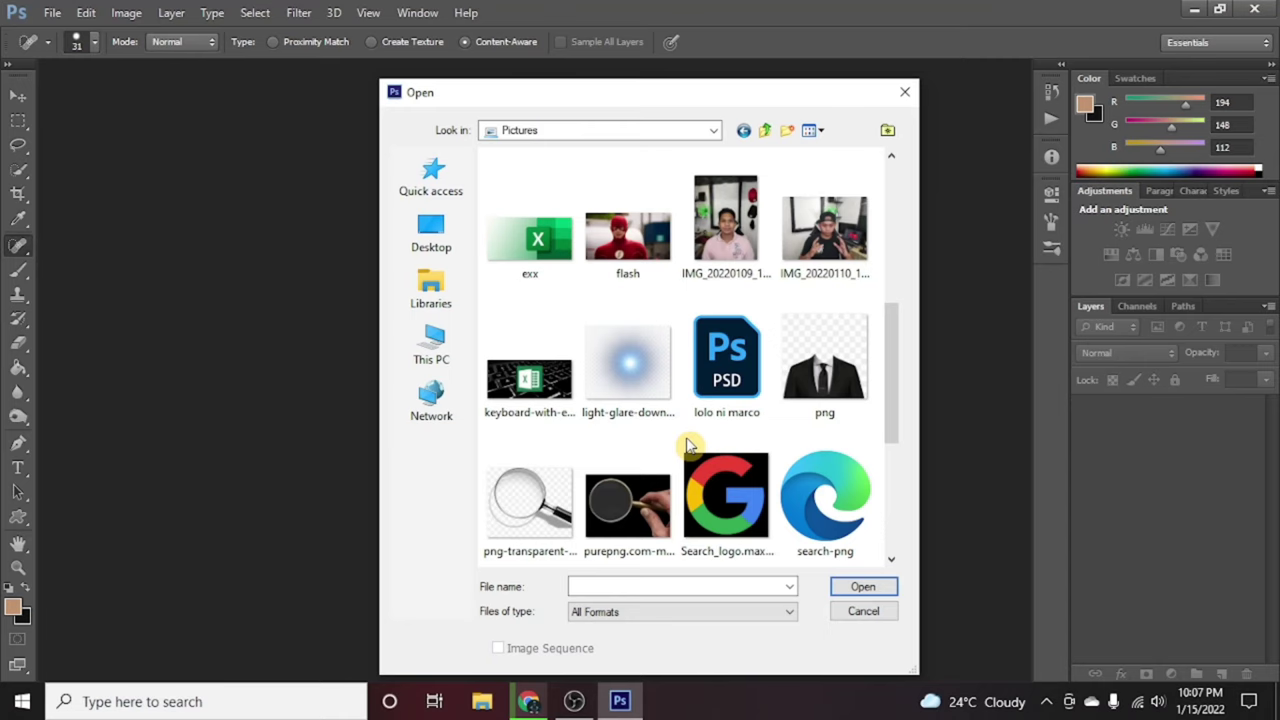
{"action": "scroll", "coordinate": [688, 445], "scroll_direction": "down", "scroll_amount": 5}
{"action": "scroll", "coordinate": [688, 445], "scroll_direction": "up", "scroll_amount": 10}
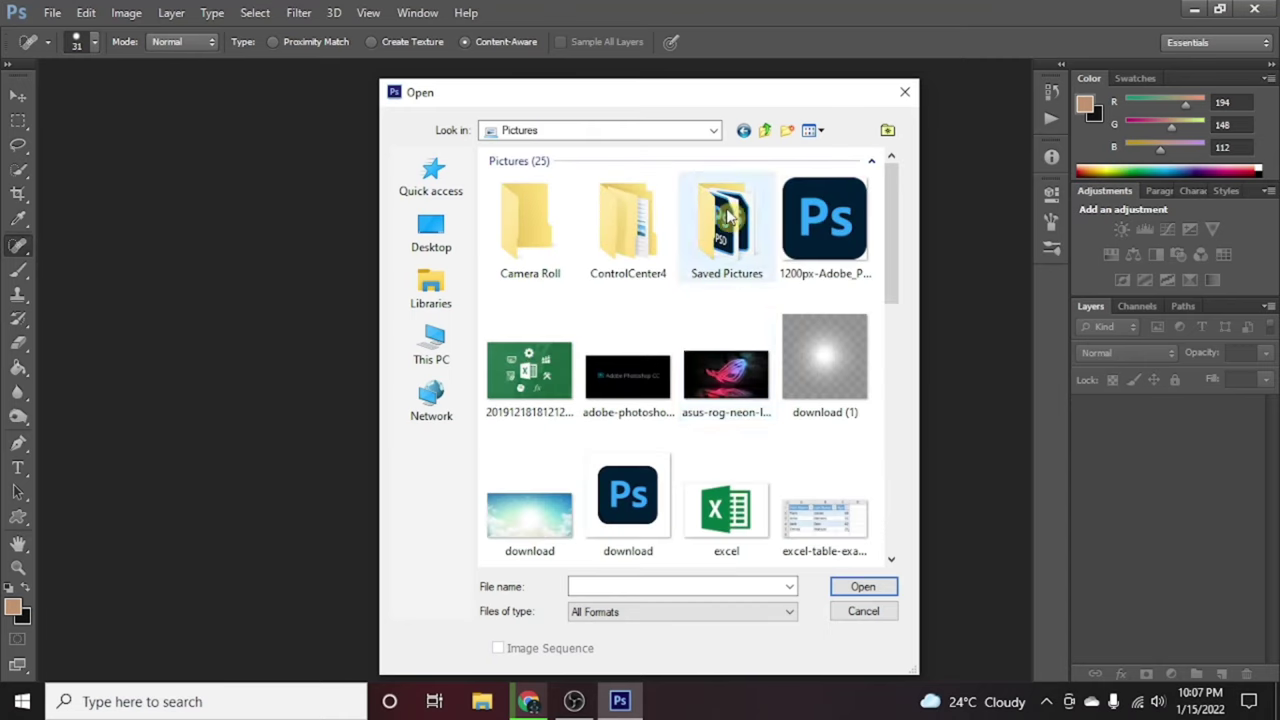
{"action": "double_click", "coordinate": [729, 215]}
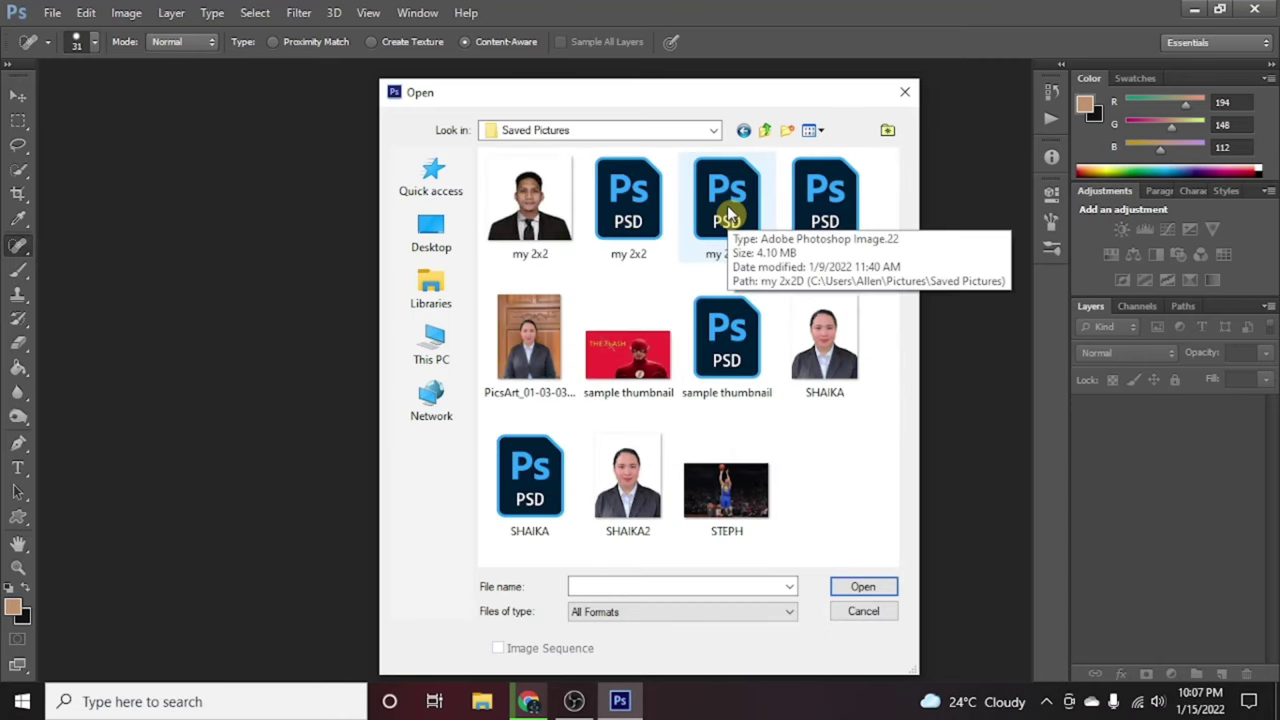
{"action": "left_click", "coordinate": [552, 230]}
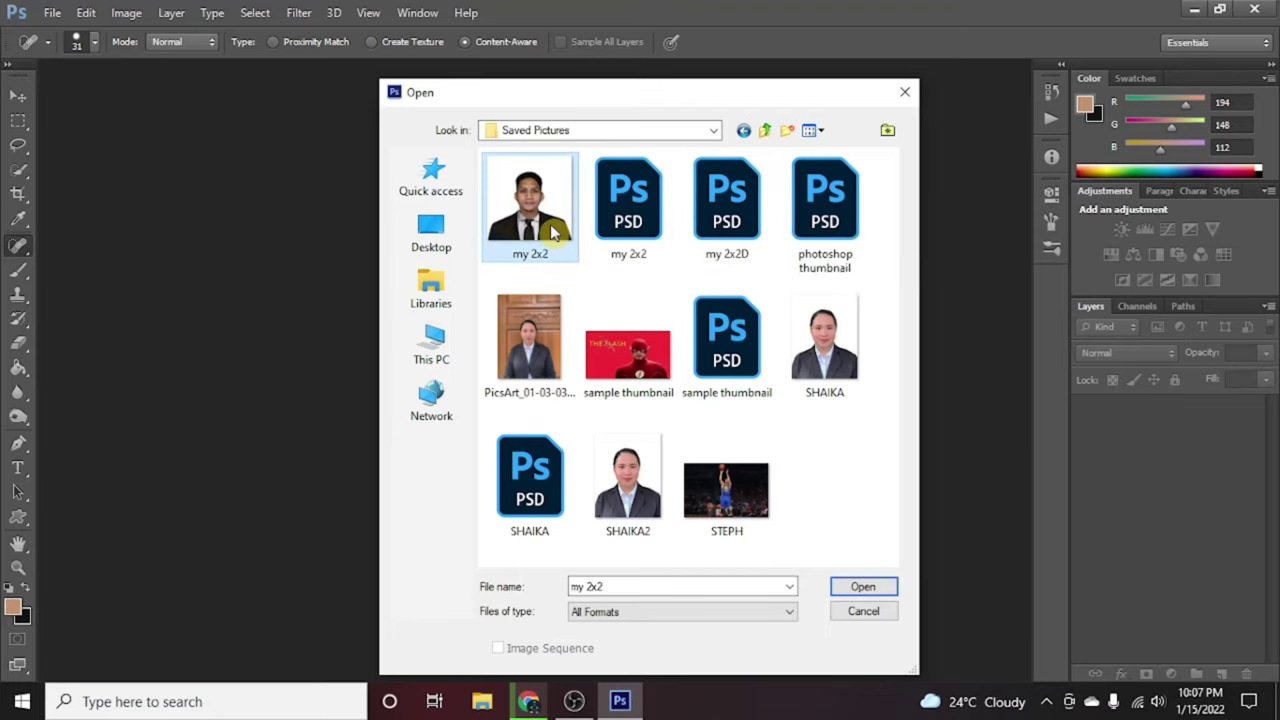
{"action": "left_click", "coordinate": [857, 586]}
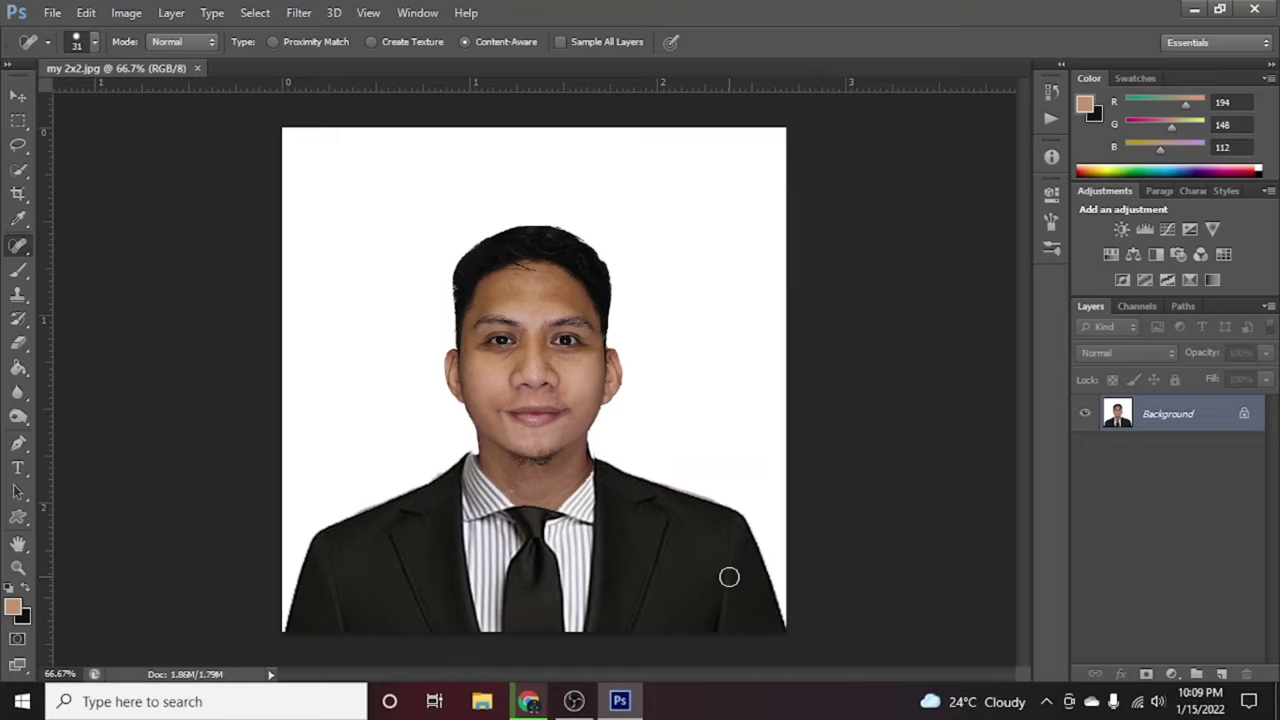
Select the Crop tool and show its Unconstrained ratio preset list.
{"action": "left_click", "coordinate": [22, 200]}
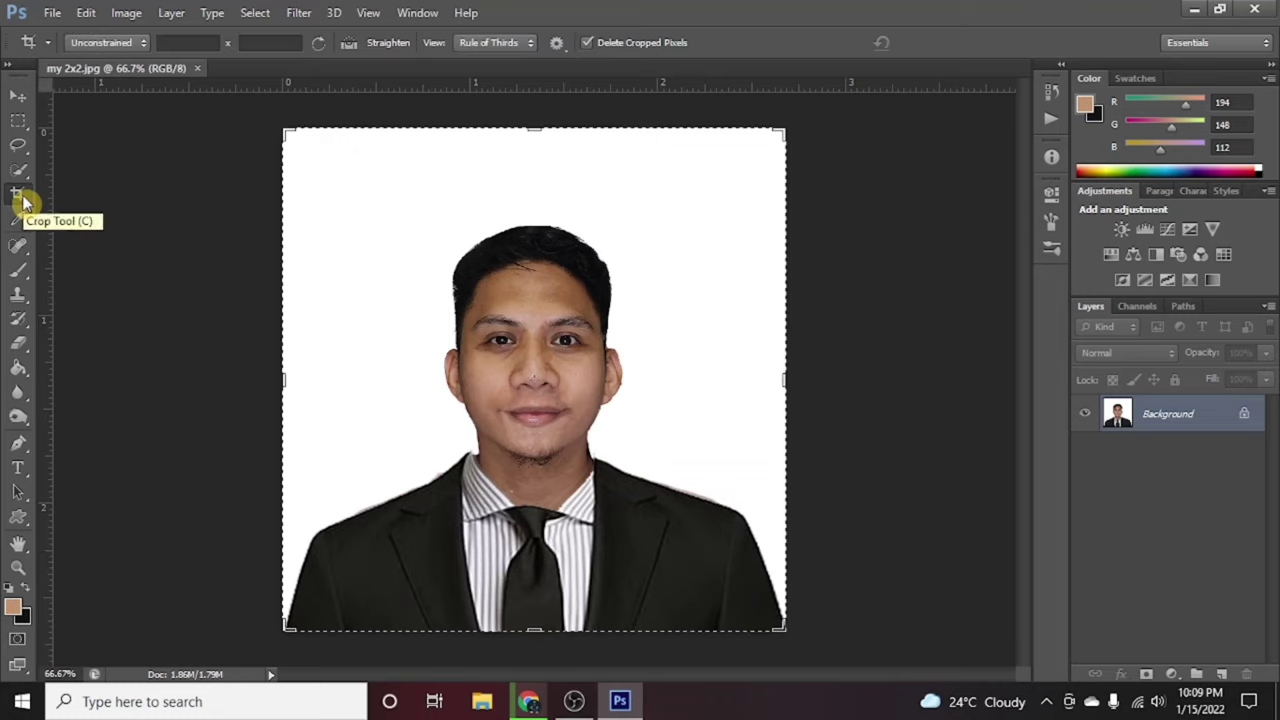
{"action": "left_click", "coordinate": [98, 46]}
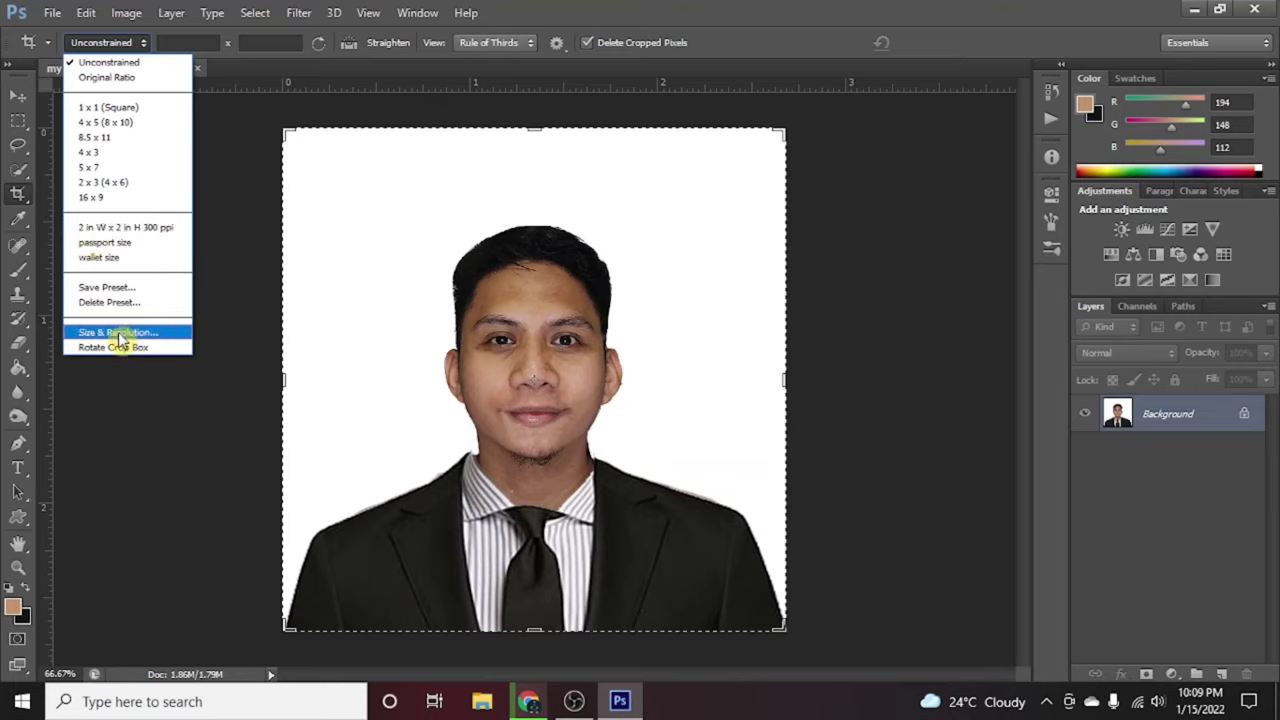
Enter a custom crop size of 1 in width, 1 in height and 300 resolution.
{"action": "left_click", "coordinate": [119, 333]}
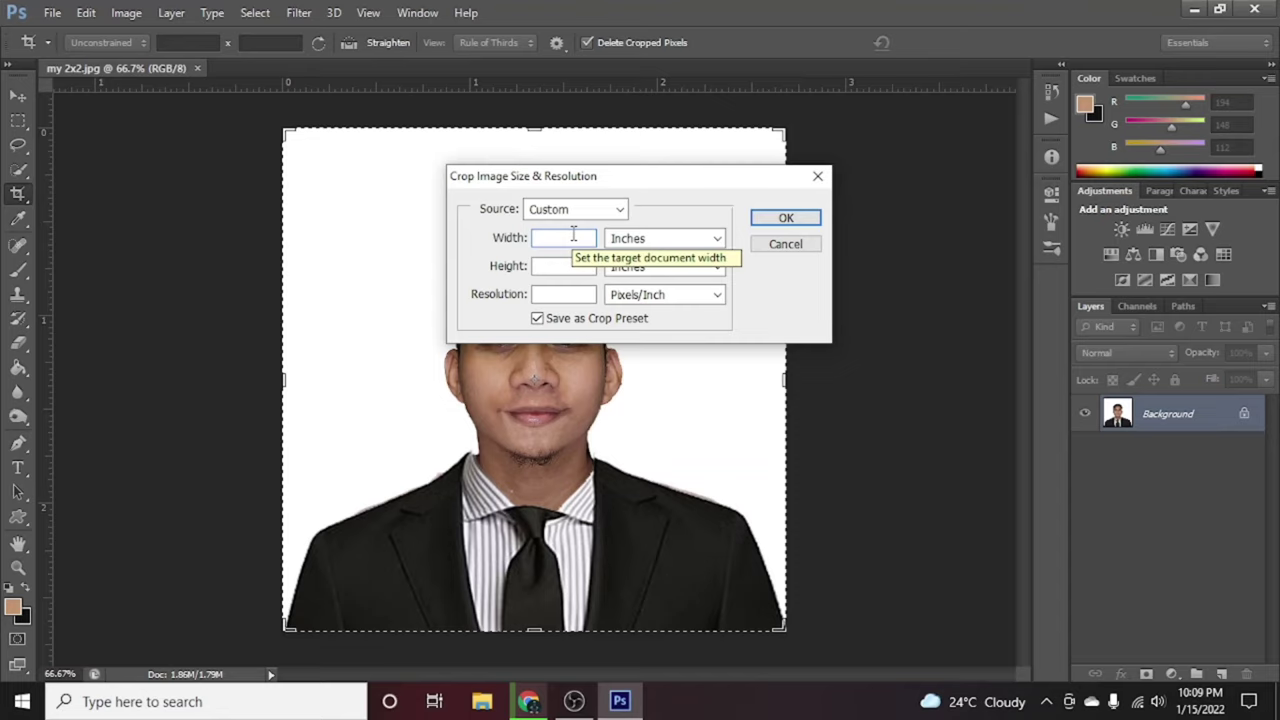
{"action": "type", "text": "1"}
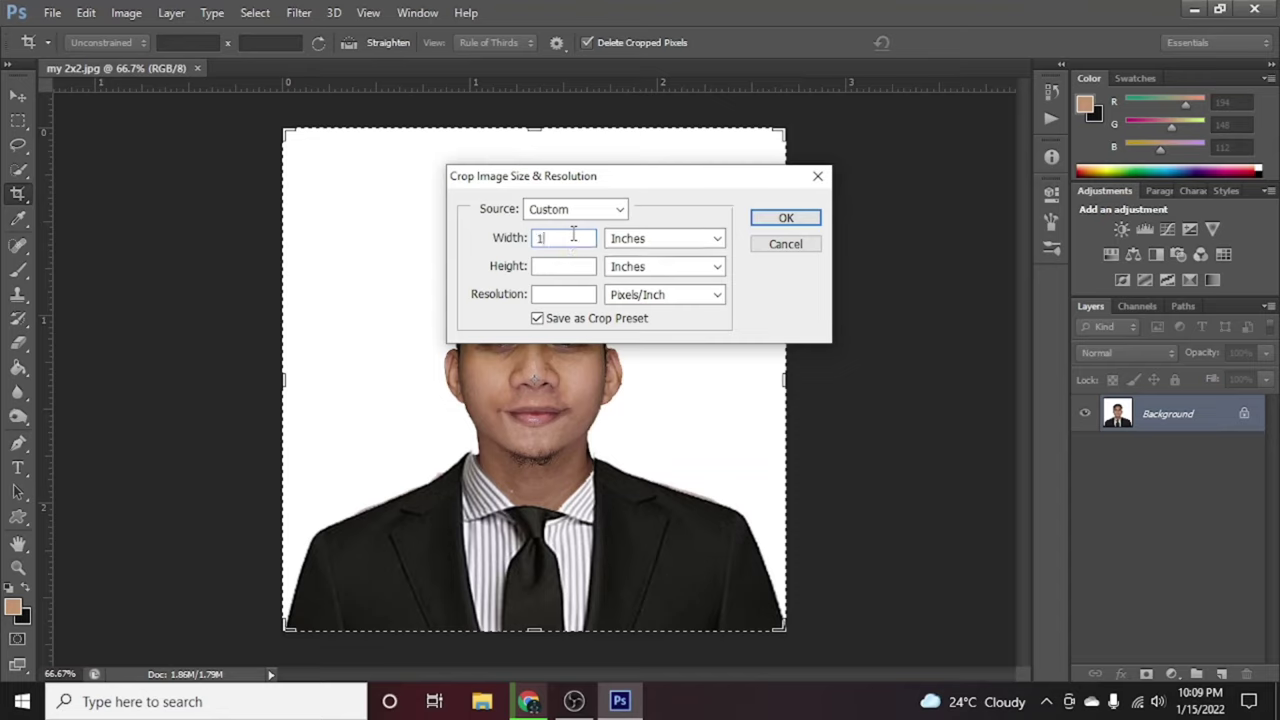
{"action": "left_click", "coordinate": [564, 262]}
{"action": "type", "text": "1"}
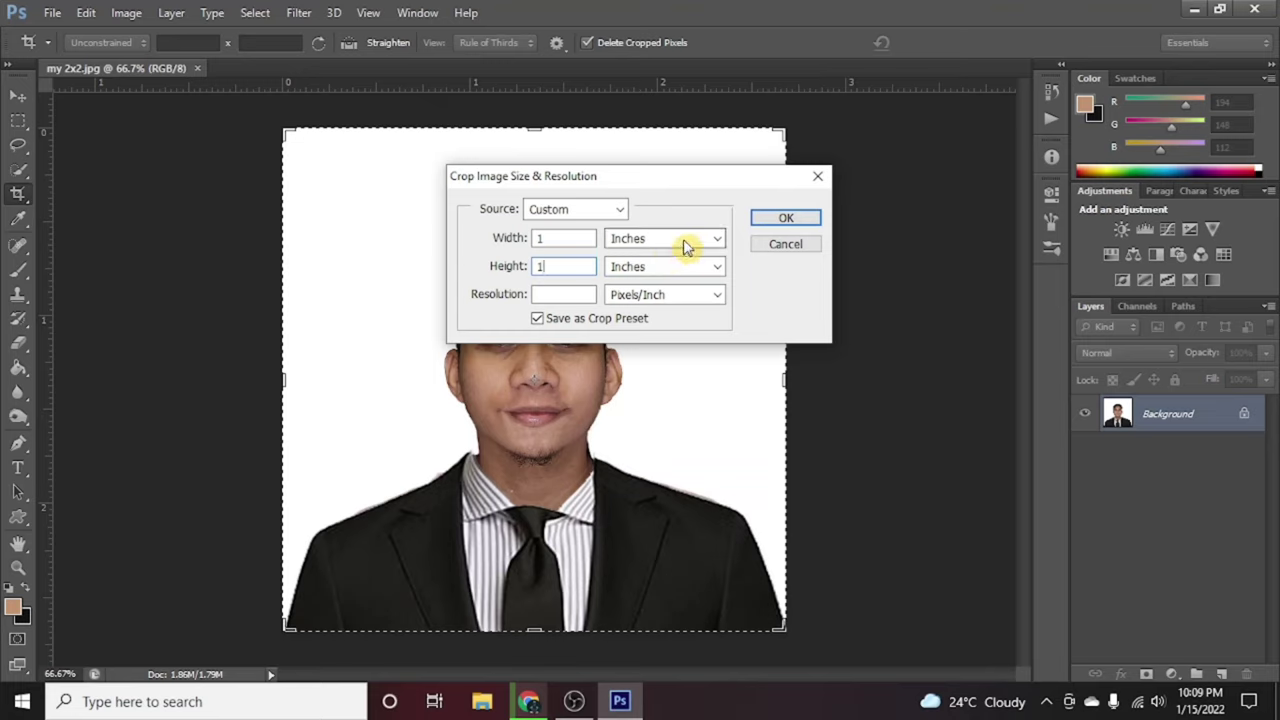
{"action": "left_click", "coordinate": [581, 291]}
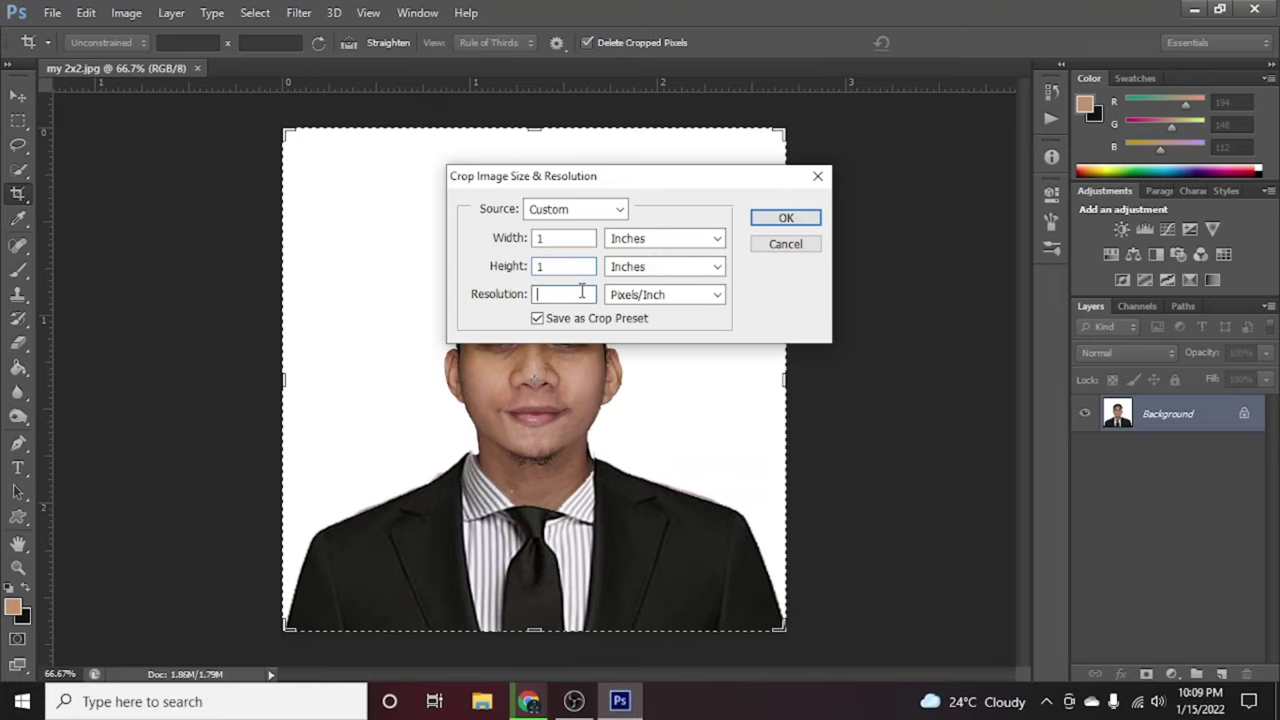
{"action": "type", "text": "3000"}
{"action": "key", "text": "BackSpace"}
Keep Pixels/Inch as the unit and save the size as a new crop preset.
{"action": "left_click", "coordinate": [622, 294]}
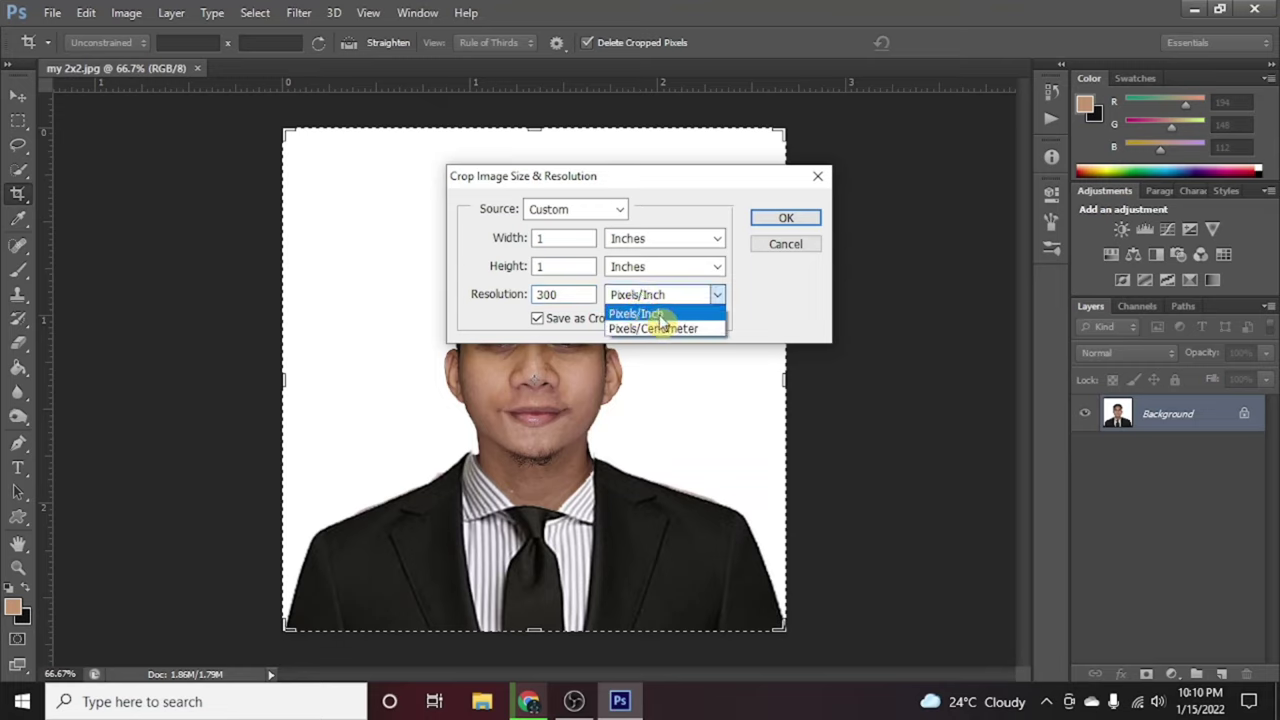
{"action": "left_click", "coordinate": [660, 316]}
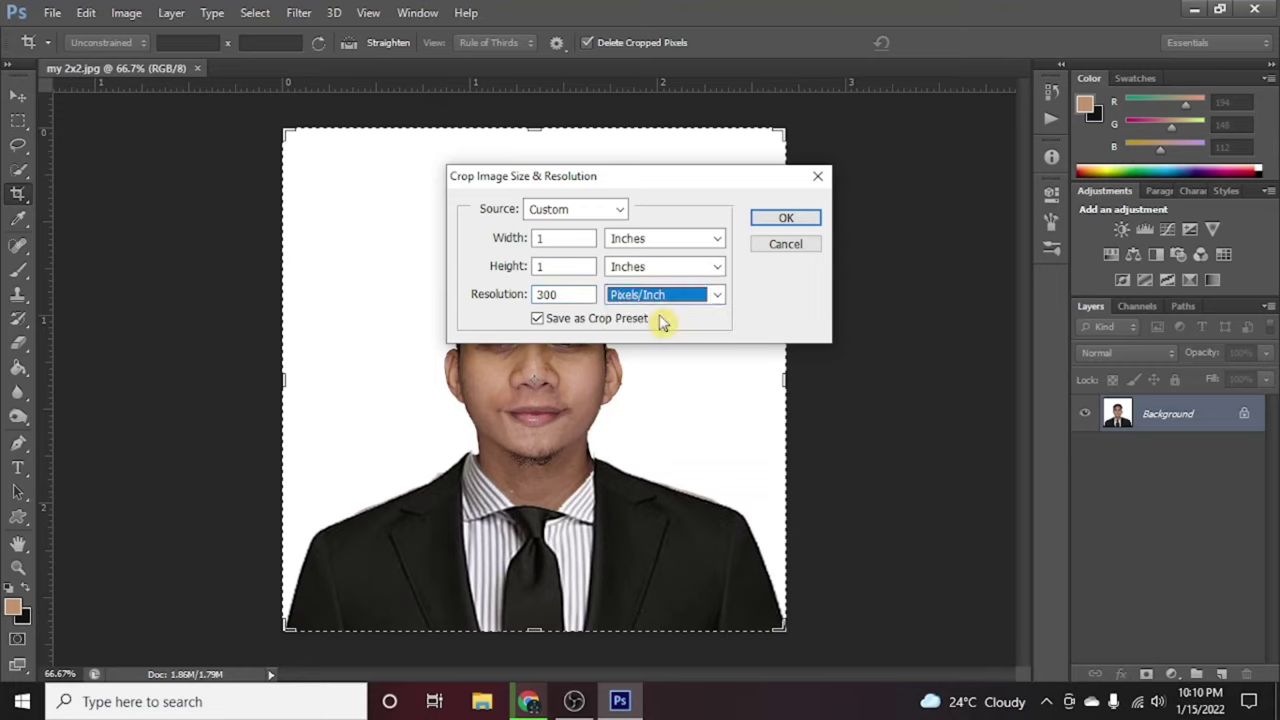
{"action": "left_click", "coordinate": [786, 222]}
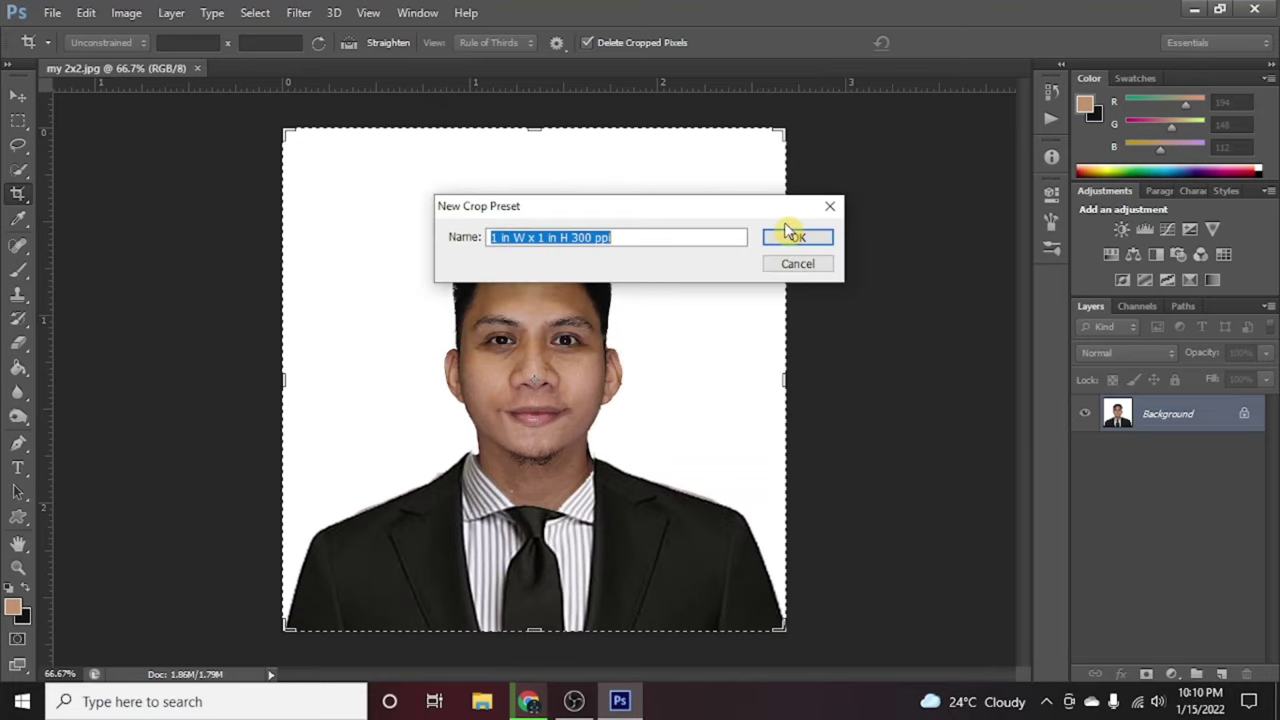
{"action": "left_click", "coordinate": [630, 240]}
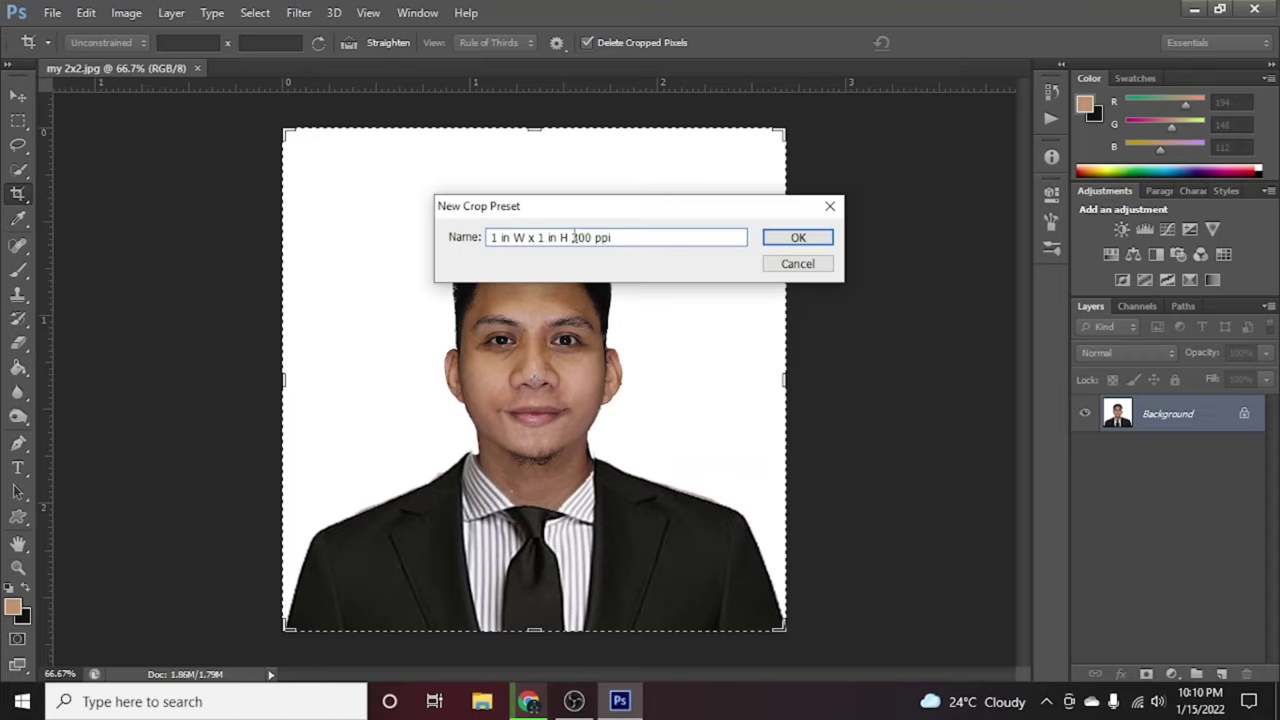
{"action": "left_click_drag", "start_coordinate": [571, 238], "coordinate": [596, 238]}
{"action": "left_click", "coordinate": [810, 238]}
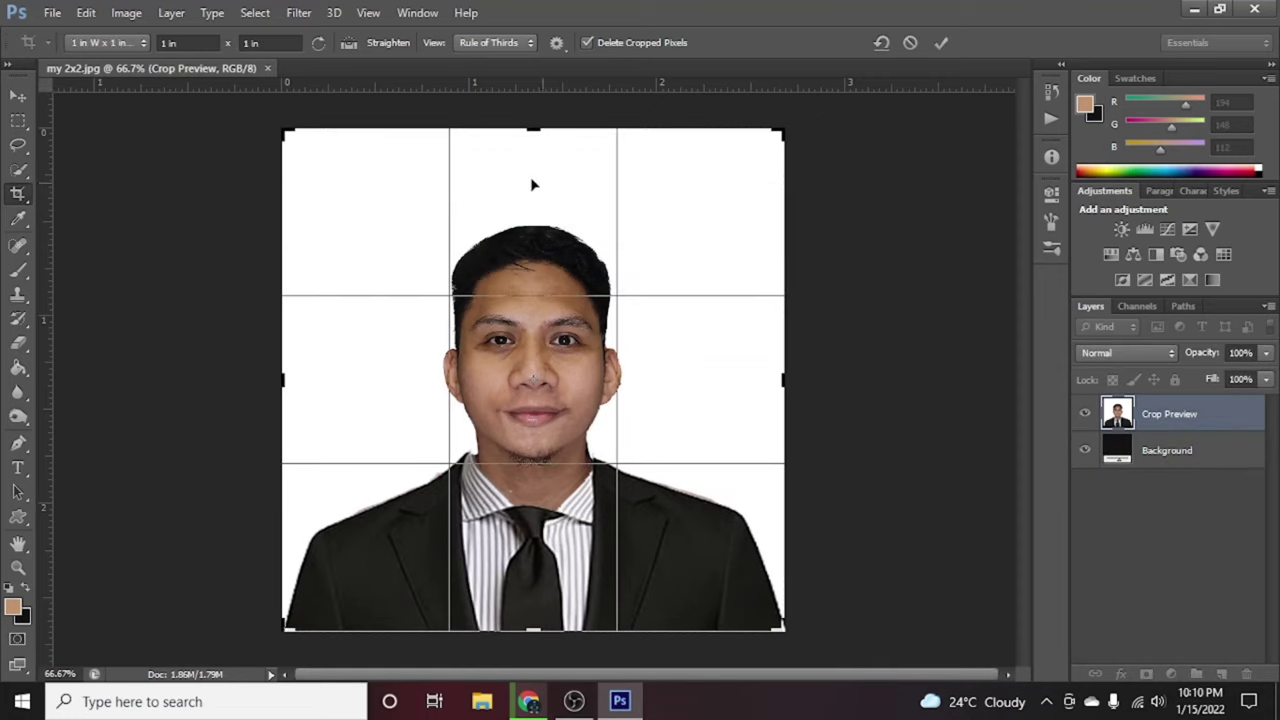
Crop the portrait with the 2 in × 2 in preset, then switch to the Move tool.
{"action": "left_click", "coordinate": [110, 43]}
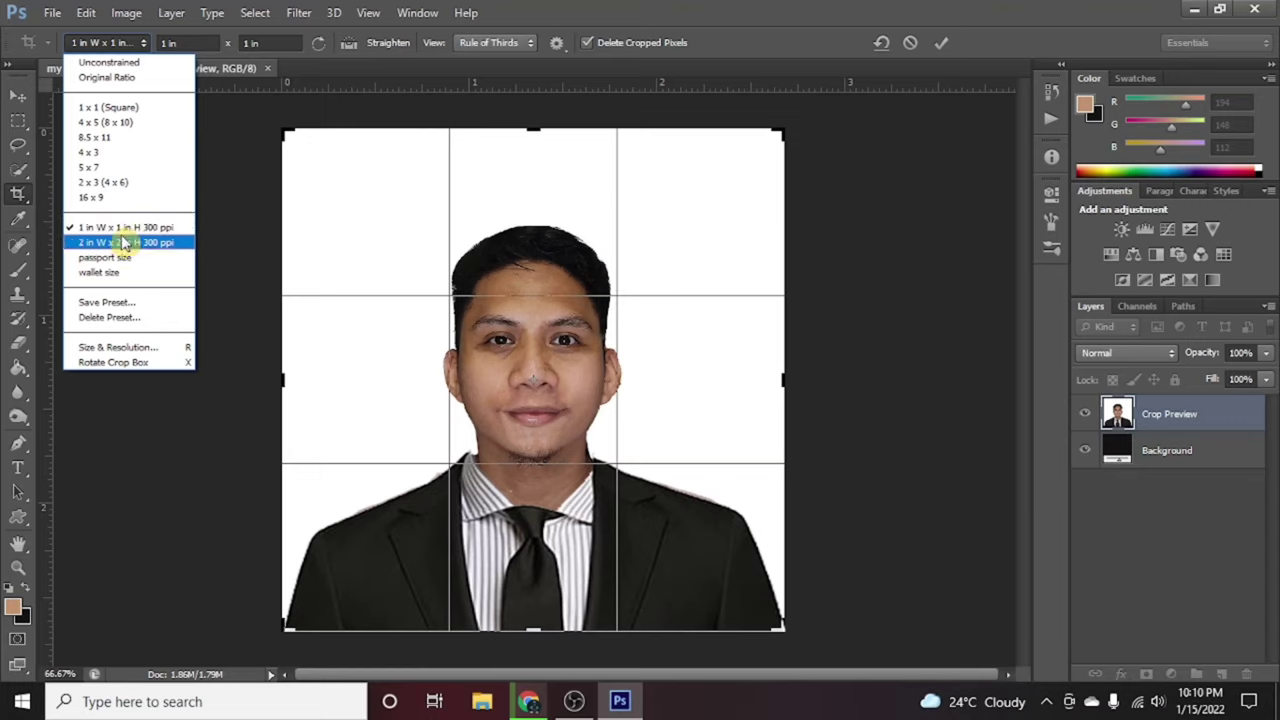
{"action": "left_click", "coordinate": [119, 243]}
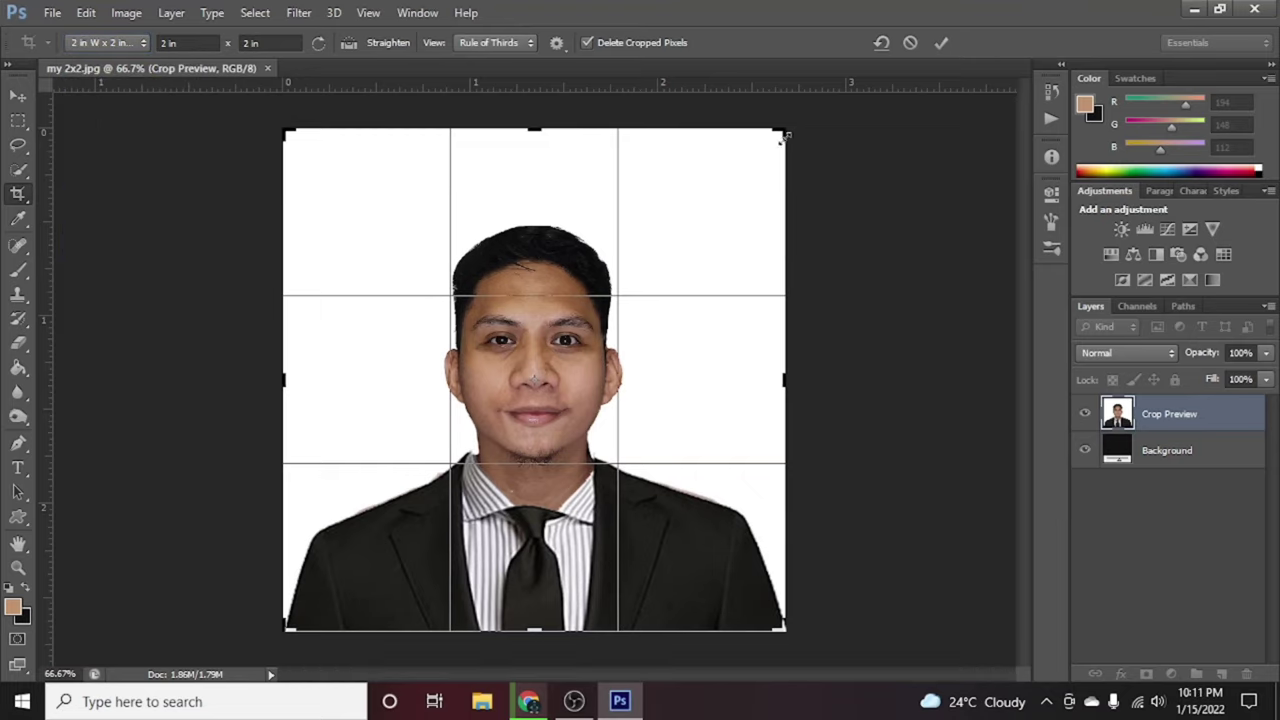
{"action": "mouse_move", "coordinate": [786, 135]}
{"action": "left_mouse_down"}
{"action": "mouse_move", "coordinate": [884, 117]}
{"action": "mouse_move", "coordinate": [788, 233]}
{"action": "mouse_move", "coordinate": [818, 207]}
{"action": "left_mouse_up"}
{"action": "double_click", "coordinate": [460, 255]}
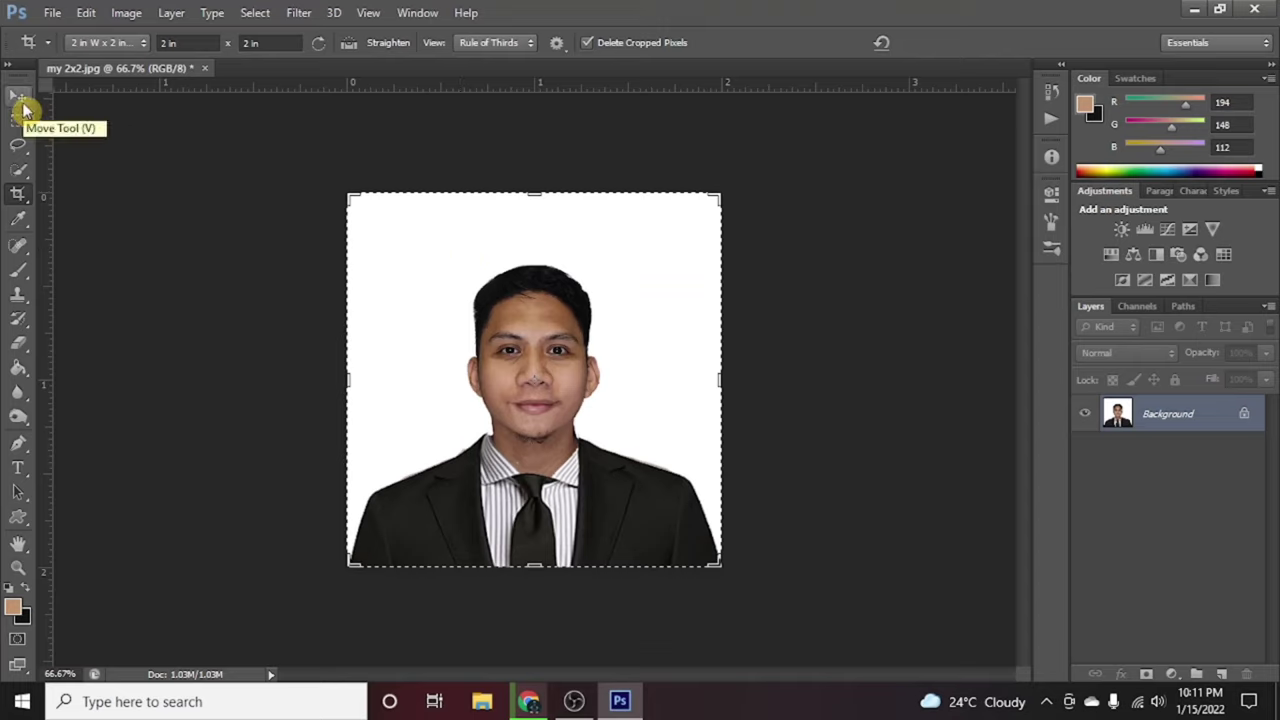
{"action": "left_click", "coordinate": [19, 100]}
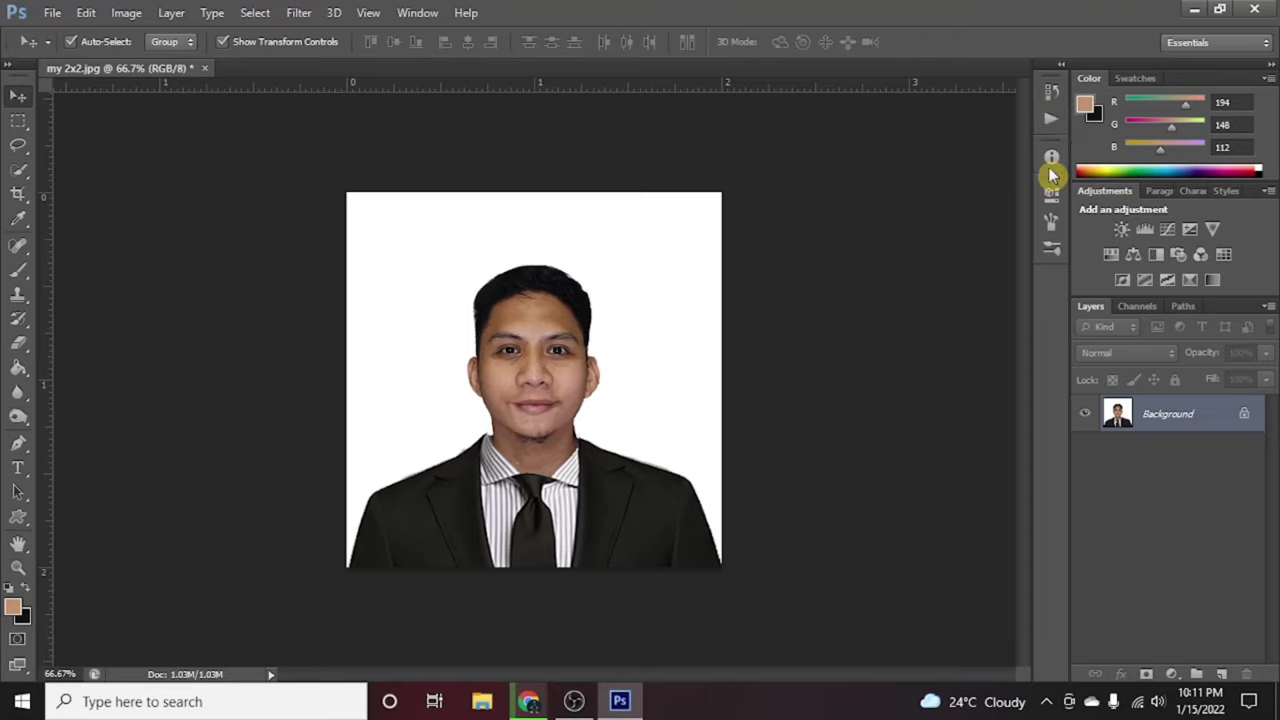
Open the Window menu to look for the Actions panel.
{"action": "left_click", "coordinate": [425, 21]}
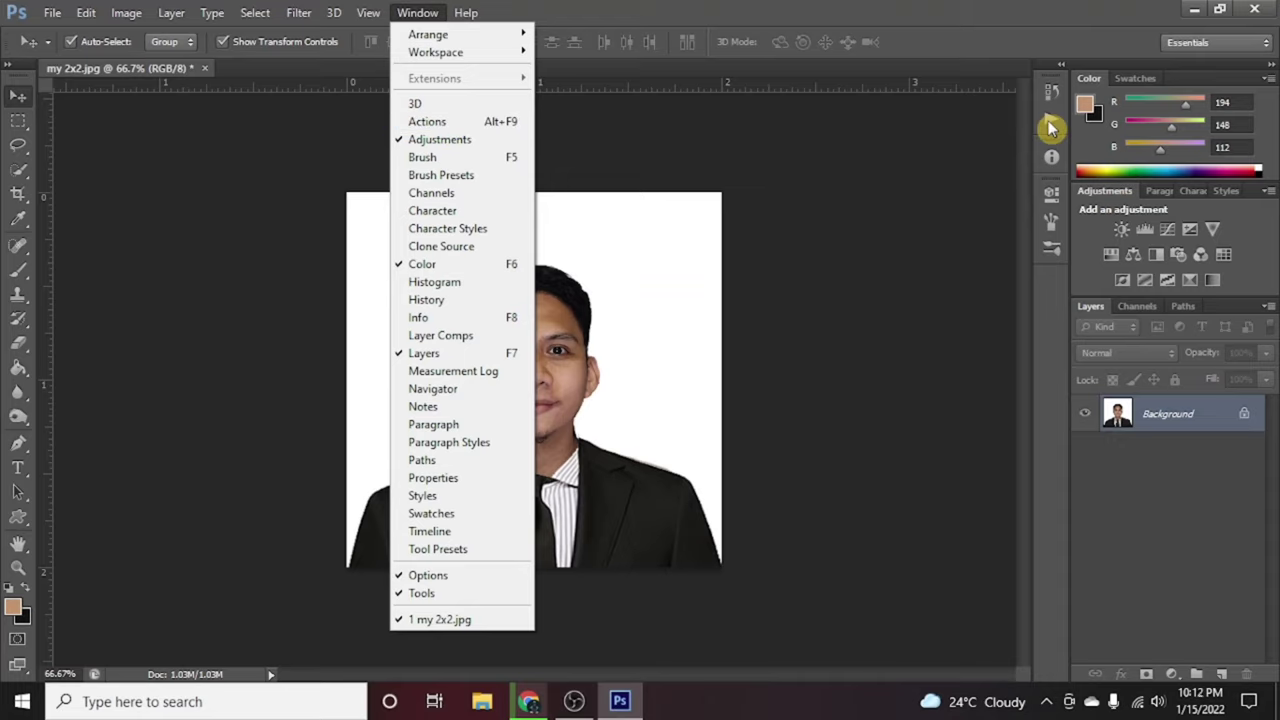
Open the Actions panel and delete the Default Actions set.
{"action": "left_click", "coordinate": [1050, 120]}
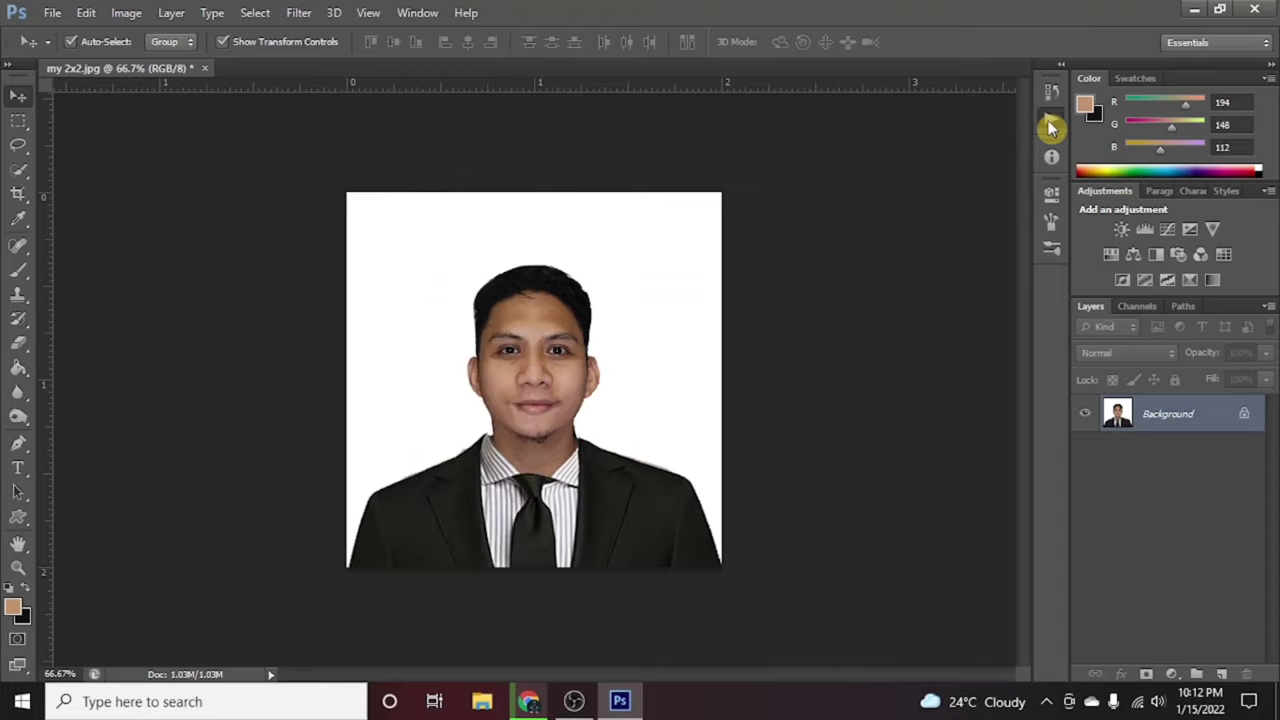
{"action": "scroll", "coordinate": [966, 126], "scroll_direction": "down", "scroll_amount": 1}
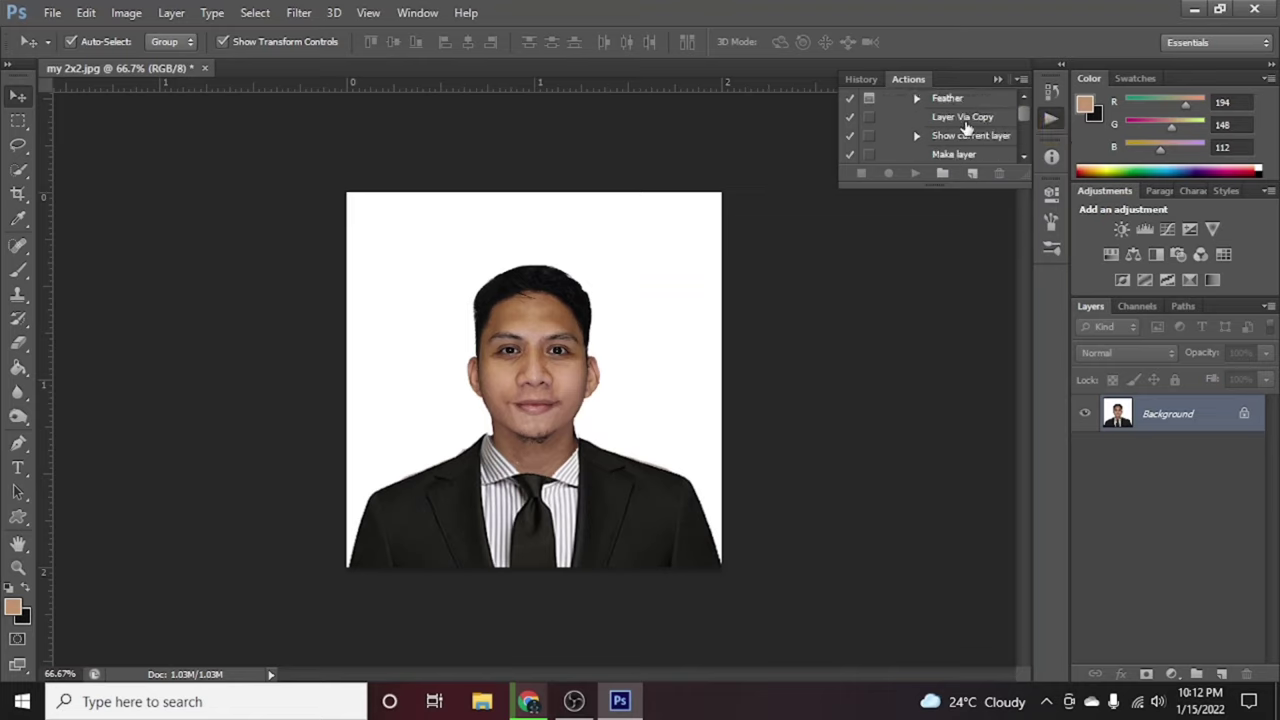
{"action": "scroll", "coordinate": [966, 126], "scroll_direction": "down", "scroll_amount": 2}
{"action": "scroll", "coordinate": [966, 126], "scroll_direction": "down", "scroll_amount": 2}
{"action": "scroll", "coordinate": [966, 126], "scroll_direction": "down", "scroll_amount": 2}
{"action": "scroll", "coordinate": [968, 128], "scroll_direction": "up", "scroll_amount": 4}
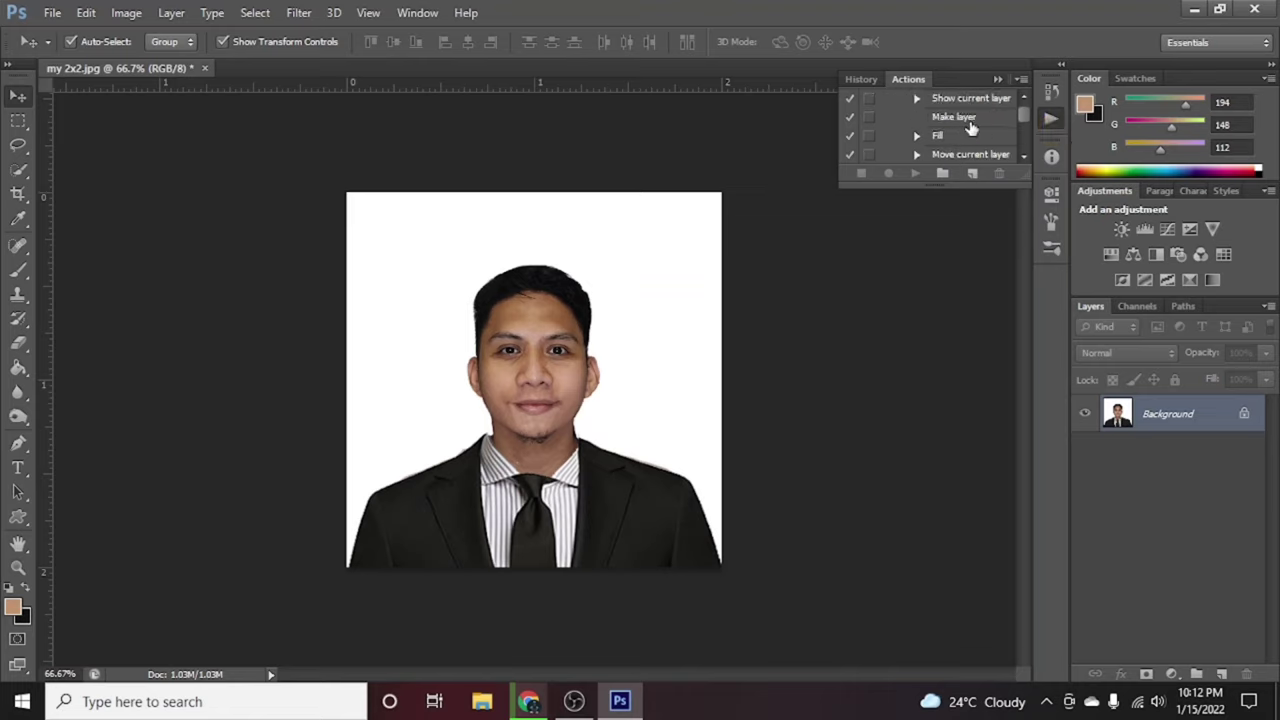
{"action": "scroll", "coordinate": [968, 130], "scroll_direction": "up", "scroll_amount": 3}
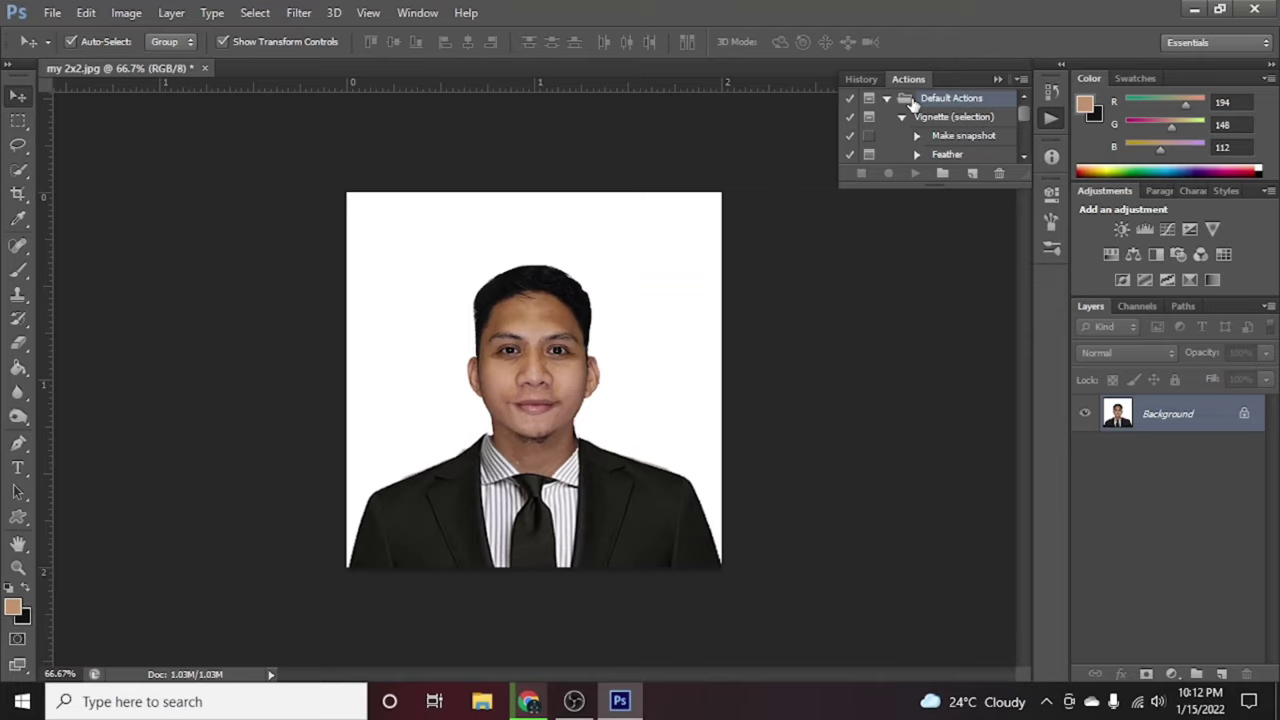
{"action": "left_click", "coordinate": [997, 176]}
{"action": "left_click", "coordinate": [612, 277]}
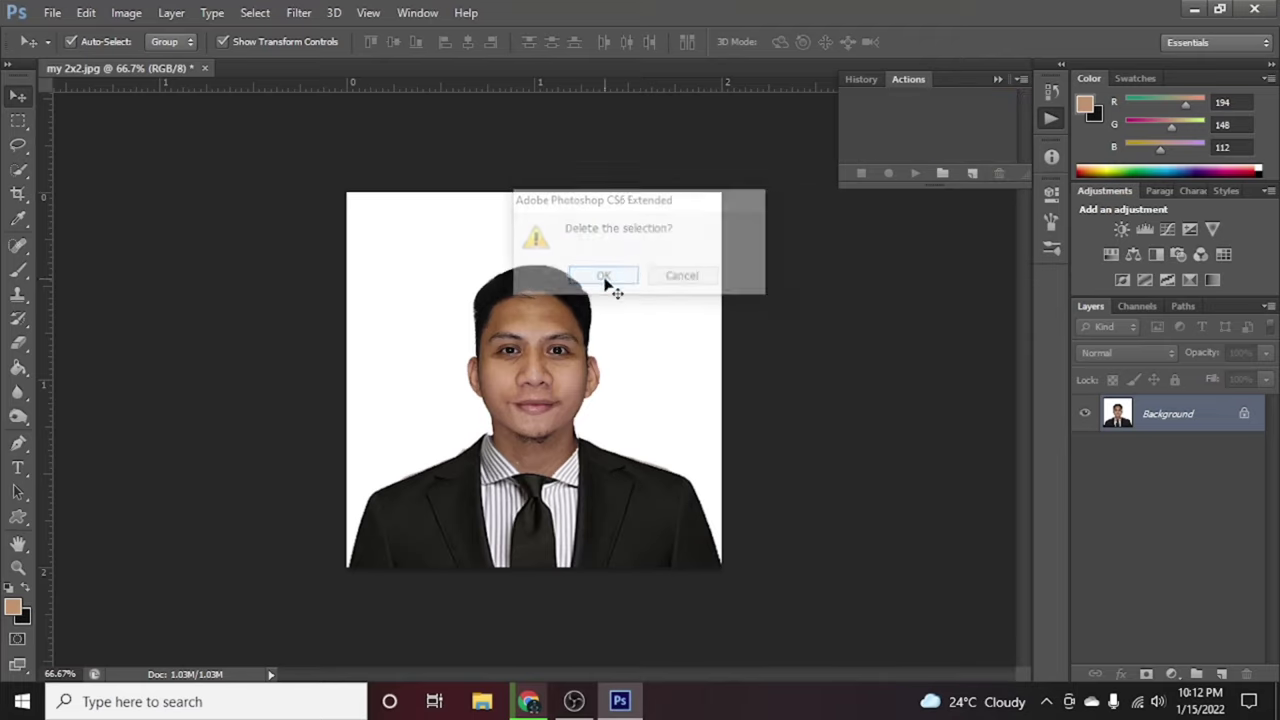
Toggle Button Mode from the Actions panel options menu.
{"action": "left_click", "coordinate": [1022, 80]}
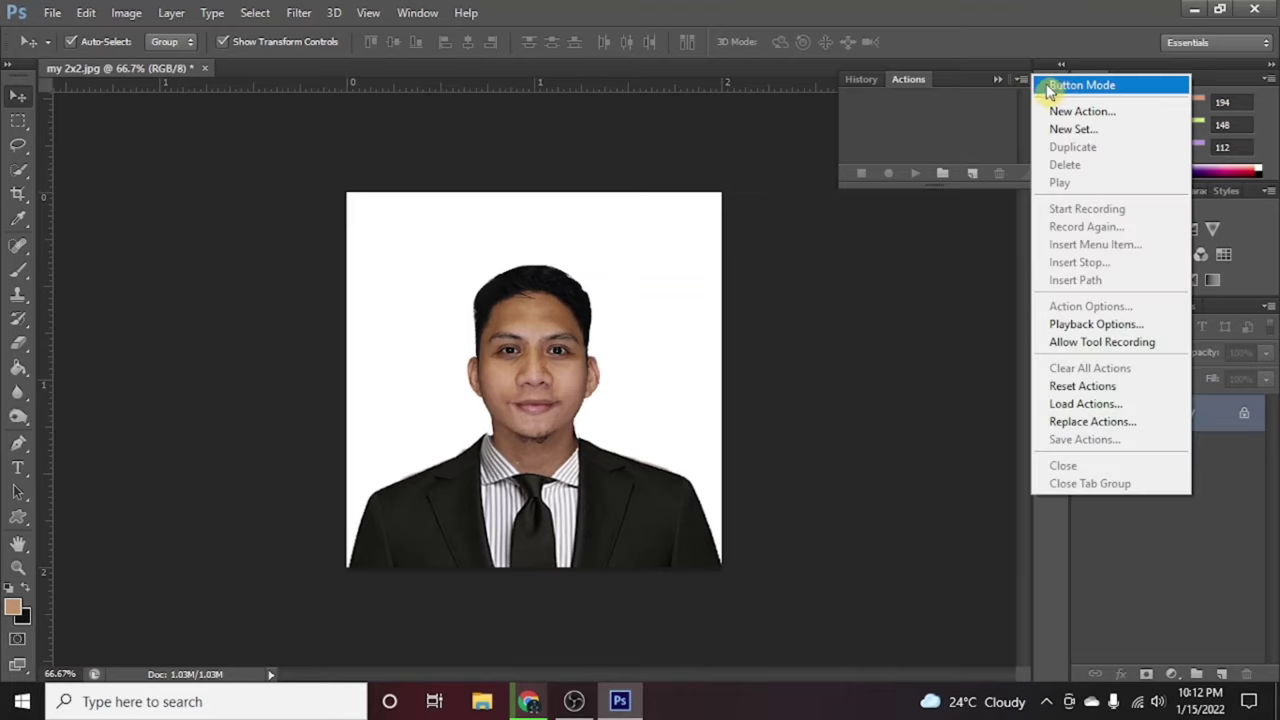
{"action": "left_click", "coordinate": [1050, 88]}
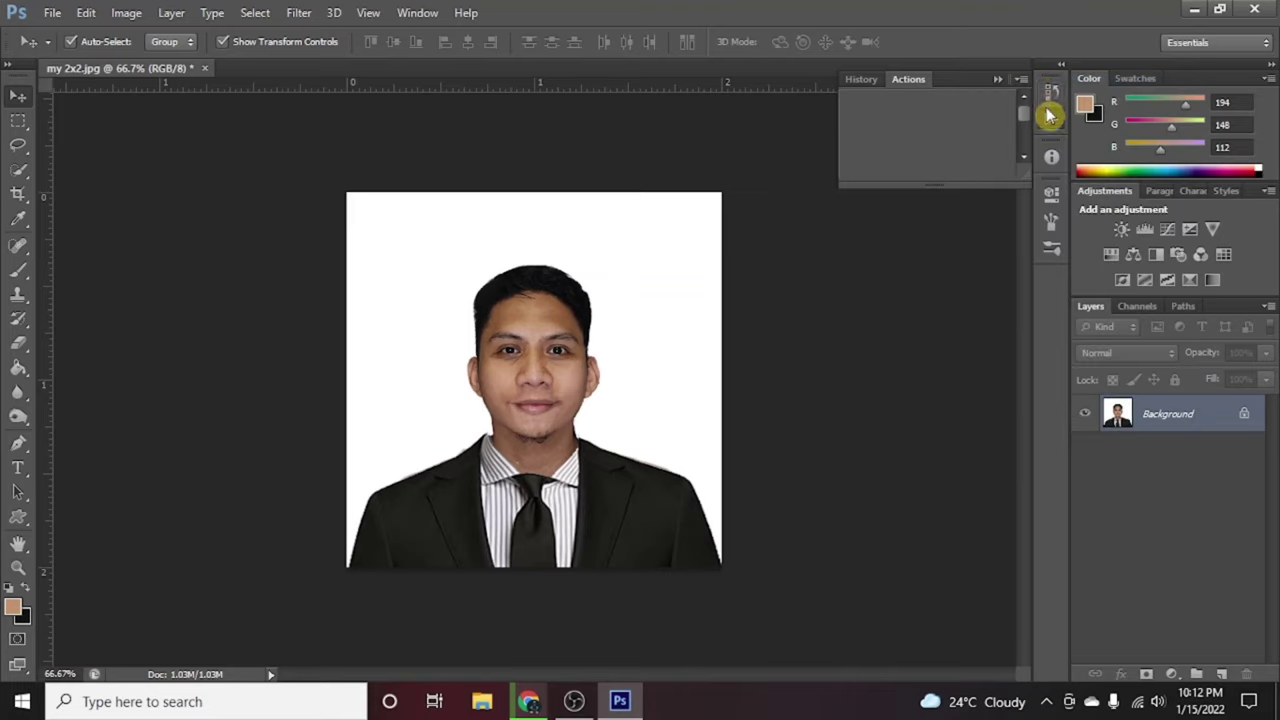
{"action": "left_click", "coordinate": [1050, 117]}
{"action": "left_click", "coordinate": [1050, 117]}
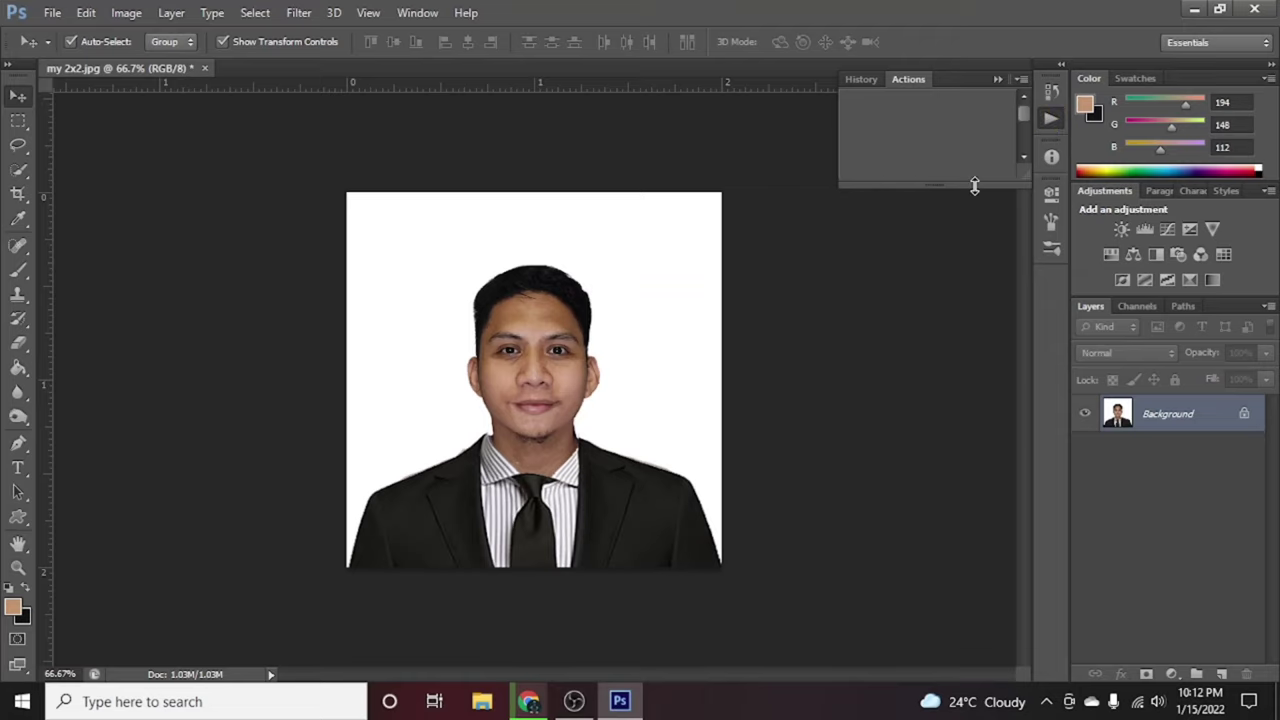
{"action": "left_click", "coordinate": [1021, 79]}
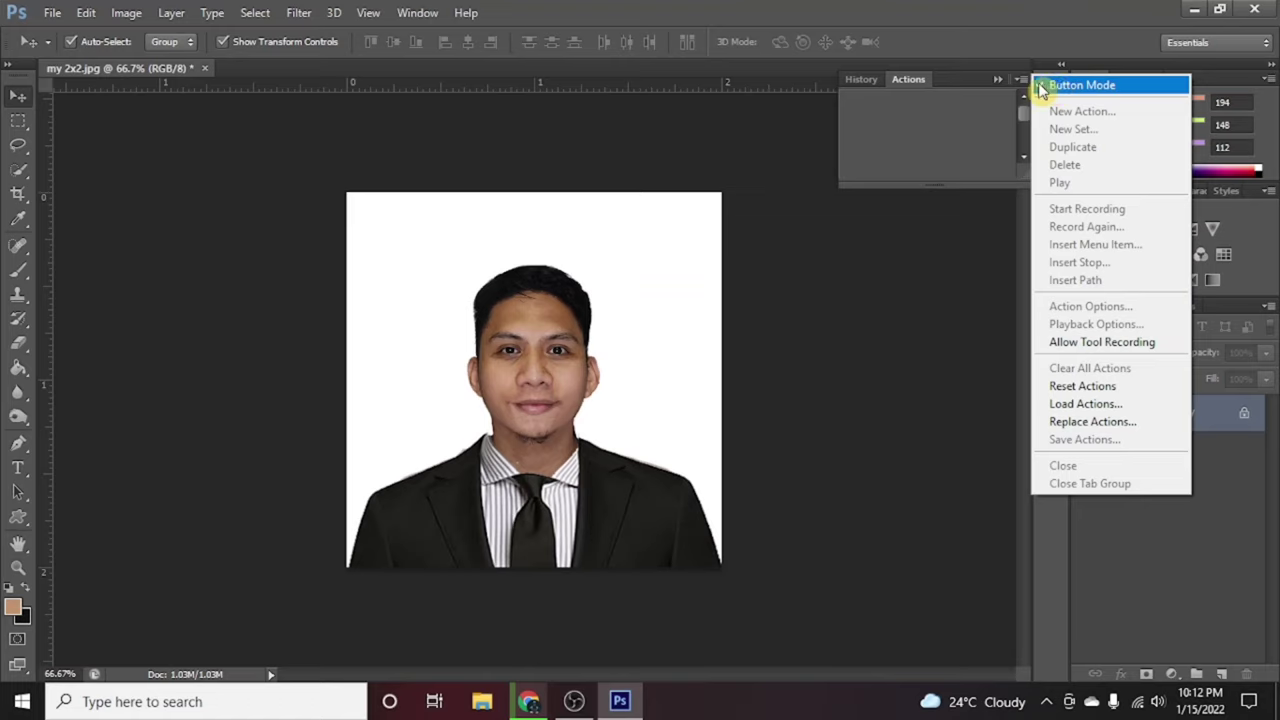
Turn Button Mode off and create a new action named 'package 1'.
{"action": "left_click", "coordinate": [1041, 88]}
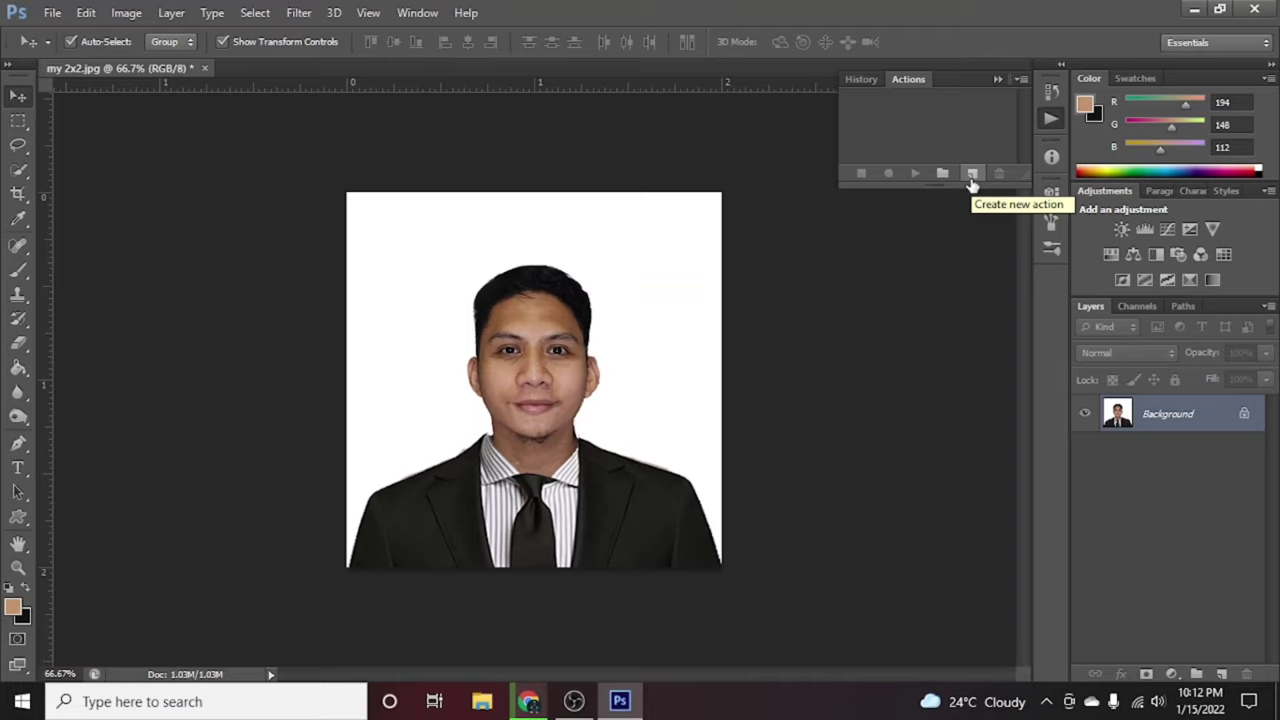
{"action": "left_click", "coordinate": [970, 178]}
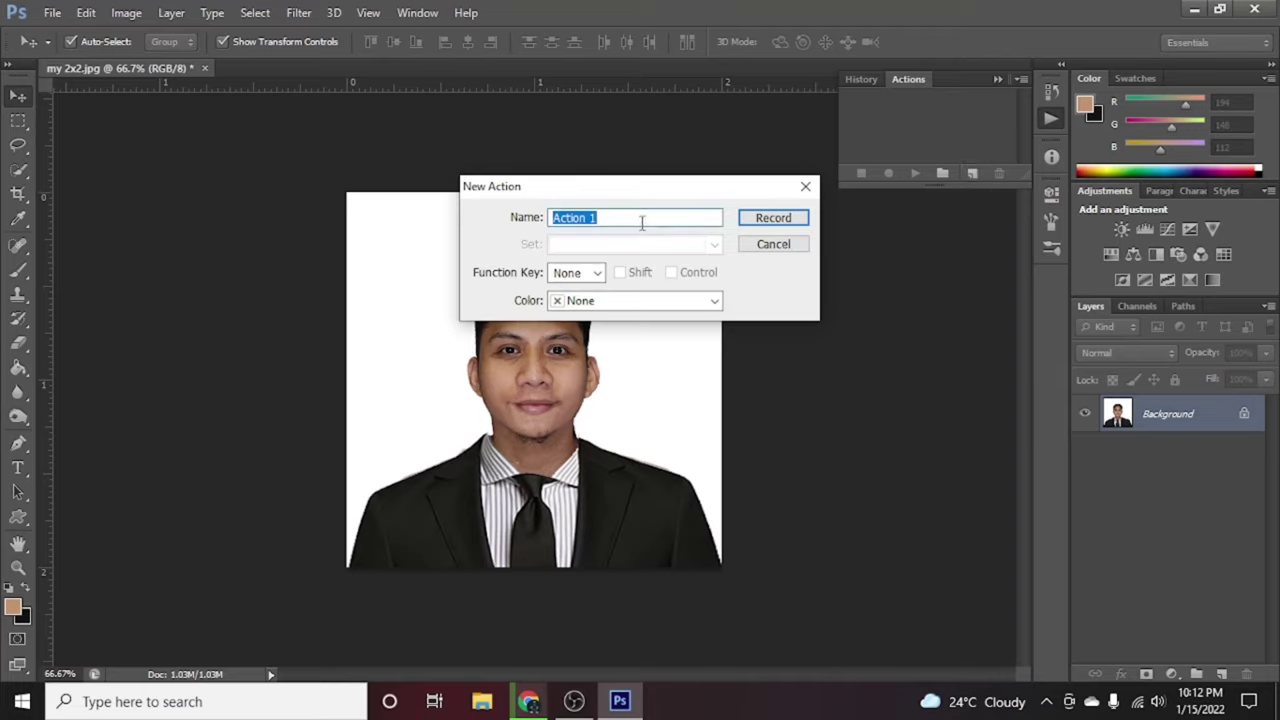
{"action": "left_click", "coordinate": [642, 222]}
{"action": "key", "text": "BackSpace"}
{"action": "key", "text": "BackSpace"}
{"action": "key", "text": "BackSpace"}
{"action": "key", "text": "BackSpace"}
{"action": "key", "text": "BackSpace"}
{"action": "key", "text": "BackSpace"}
{"action": "key", "text": "BackSpace"}
{"action": "type", "text": "pa"}
{"action": "type", "text": "ckage "}
{"action": "type", "text": "1"}
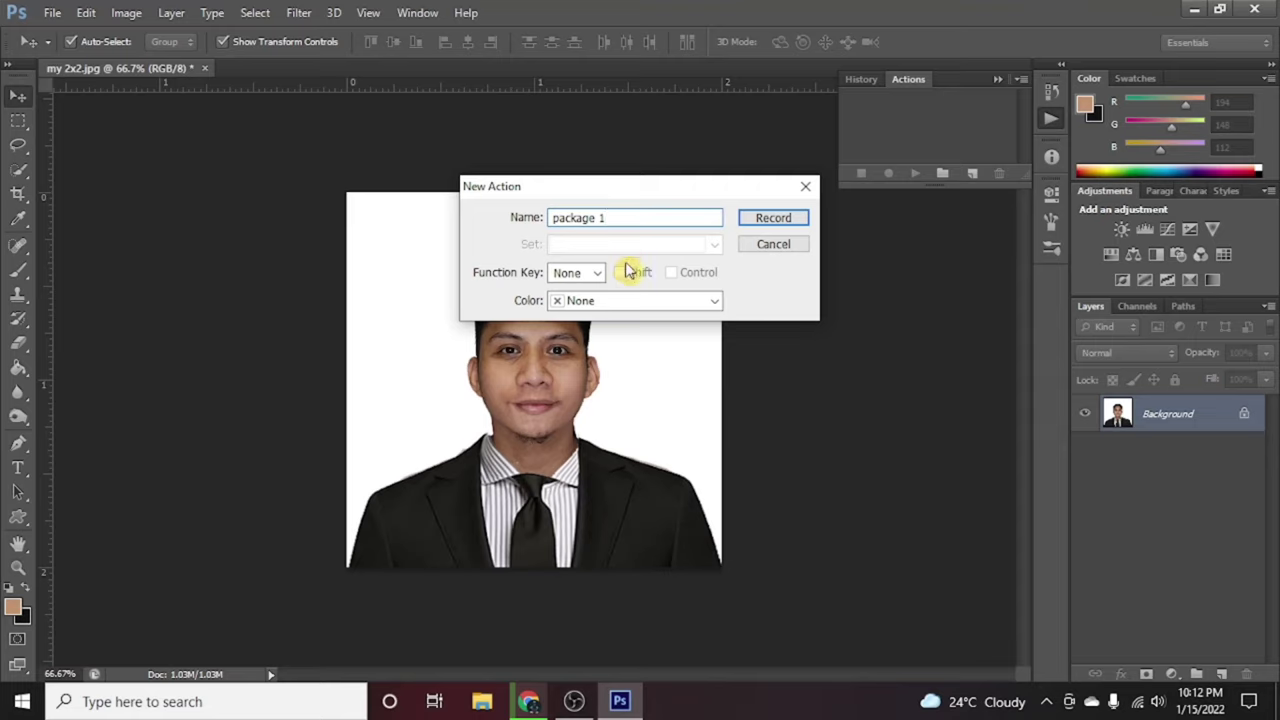
Assign function key F2 without Shift and start recording.
{"action": "left_click", "coordinate": [597, 272]}
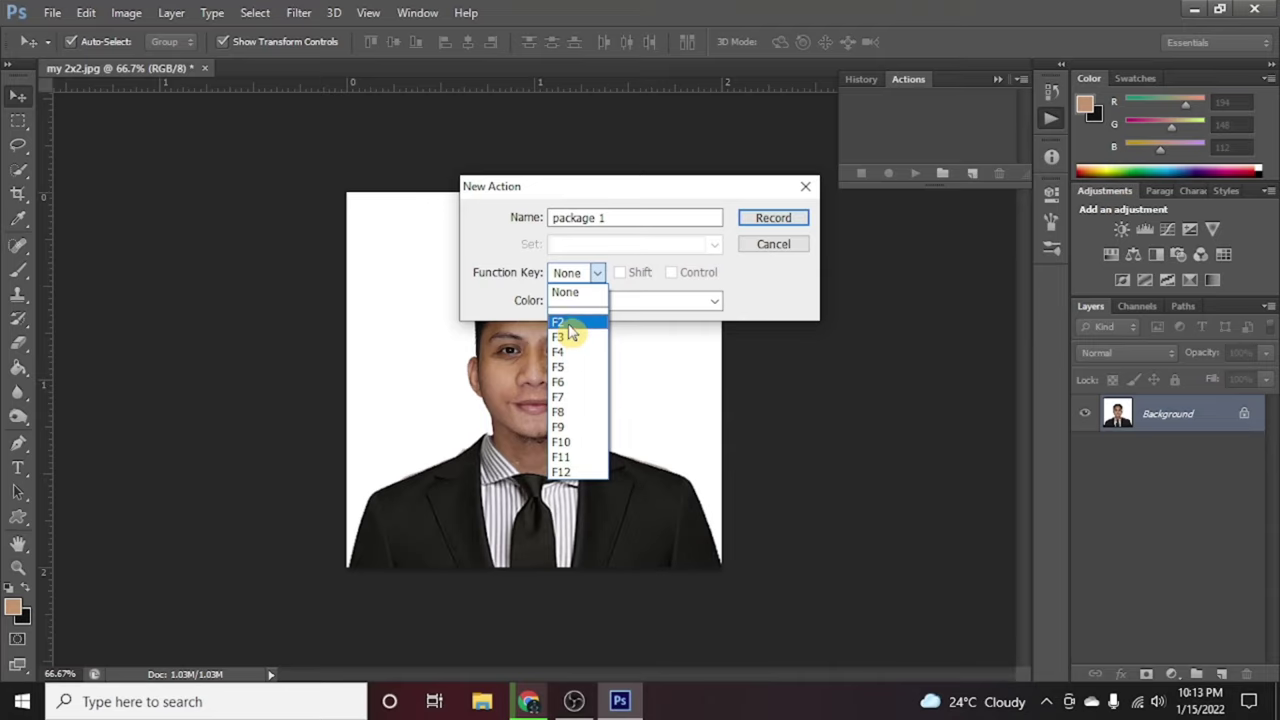
{"action": "left_click", "coordinate": [569, 325]}
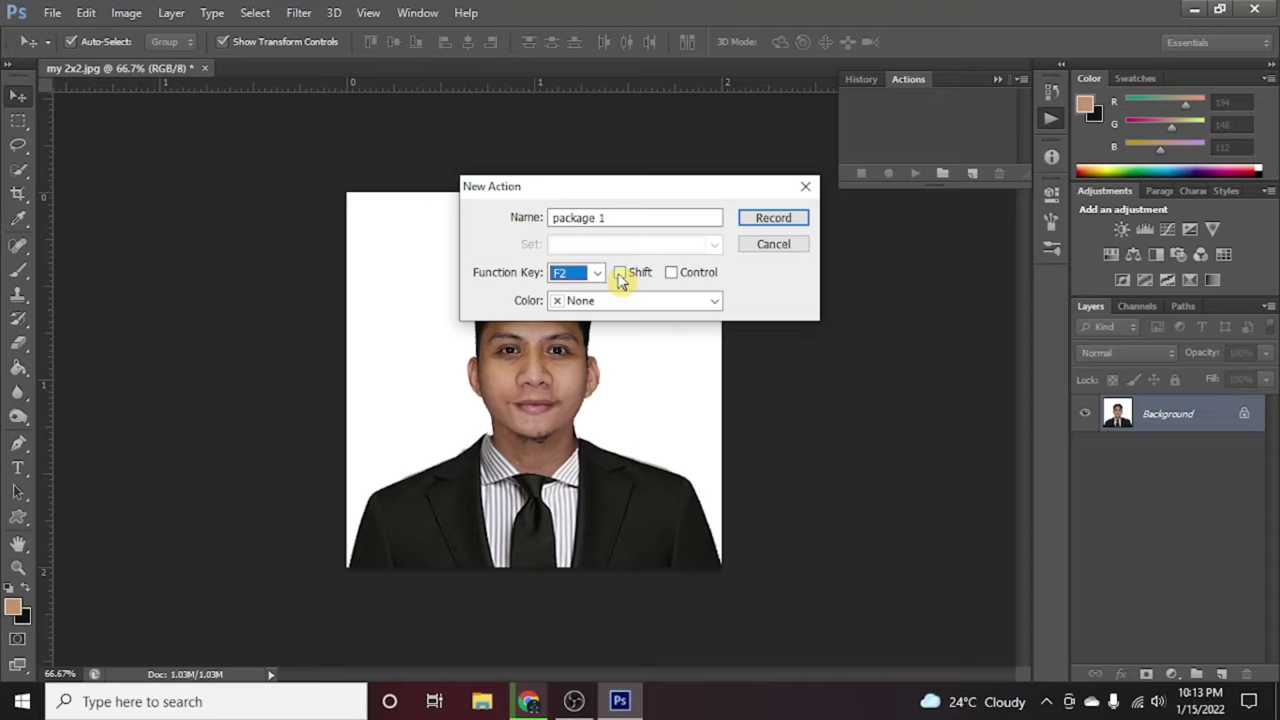
{"action": "left_click", "coordinate": [620, 281]}
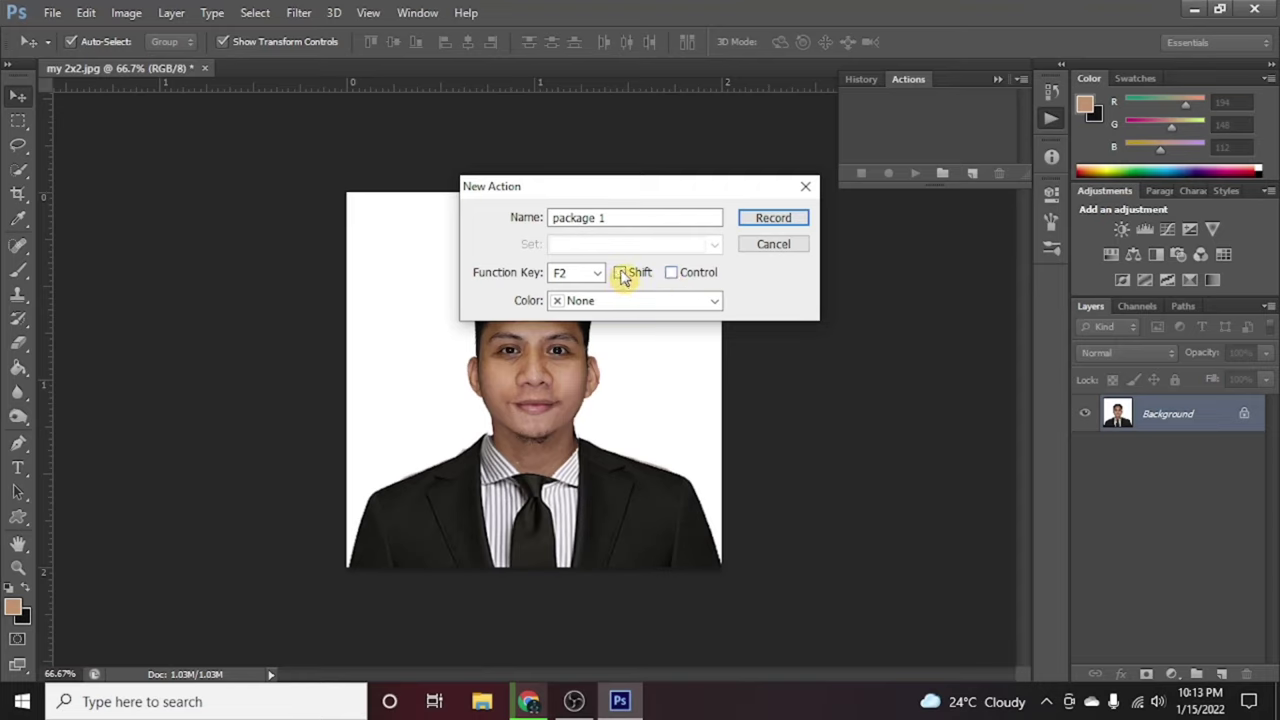
{"action": "left_click", "coordinate": [621, 273]}
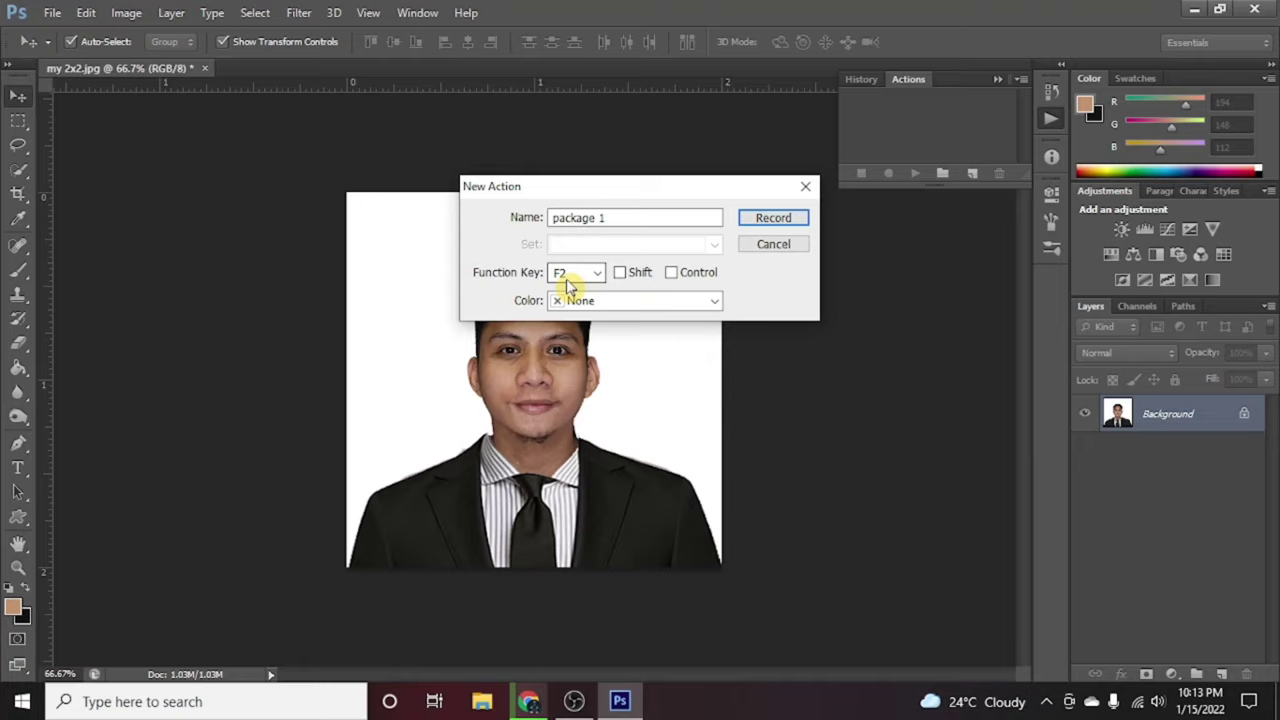
{"action": "left_click", "coordinate": [773, 218]}
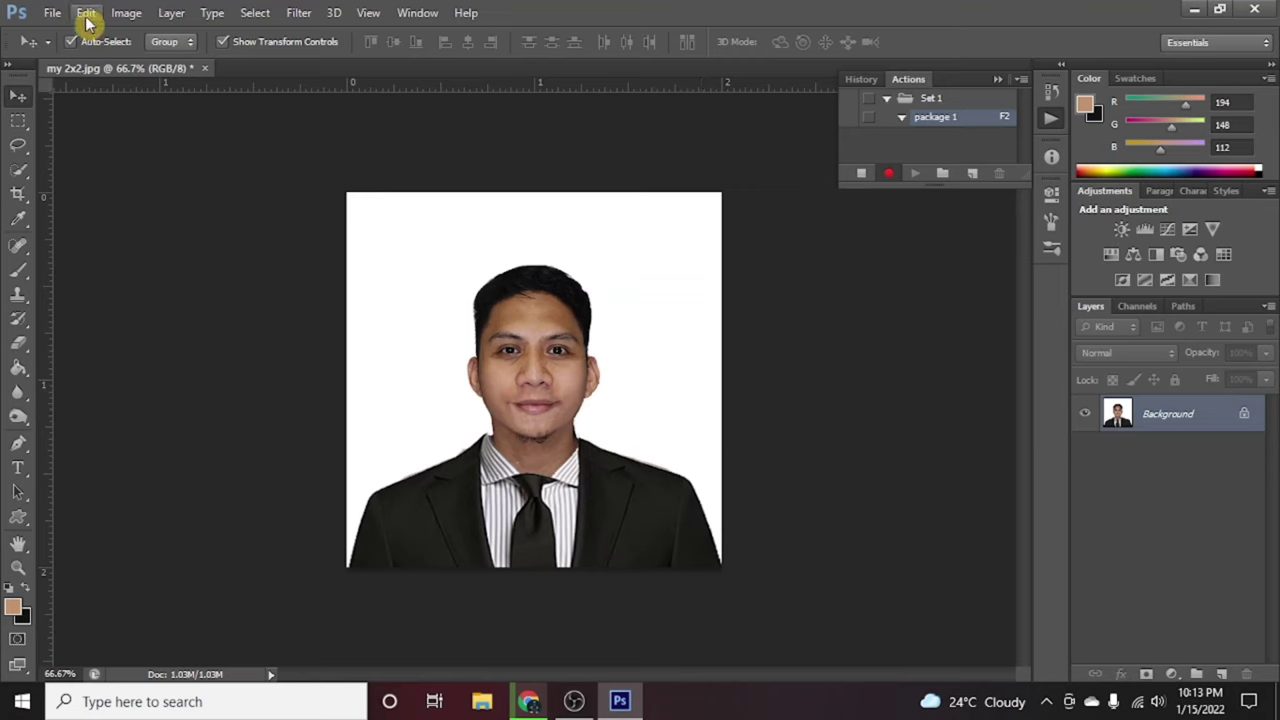
Create a new International Paper A4 document, 210 × 297 mm at 300 pixels/inch.
{"action": "left_click", "coordinate": [55, 13]}
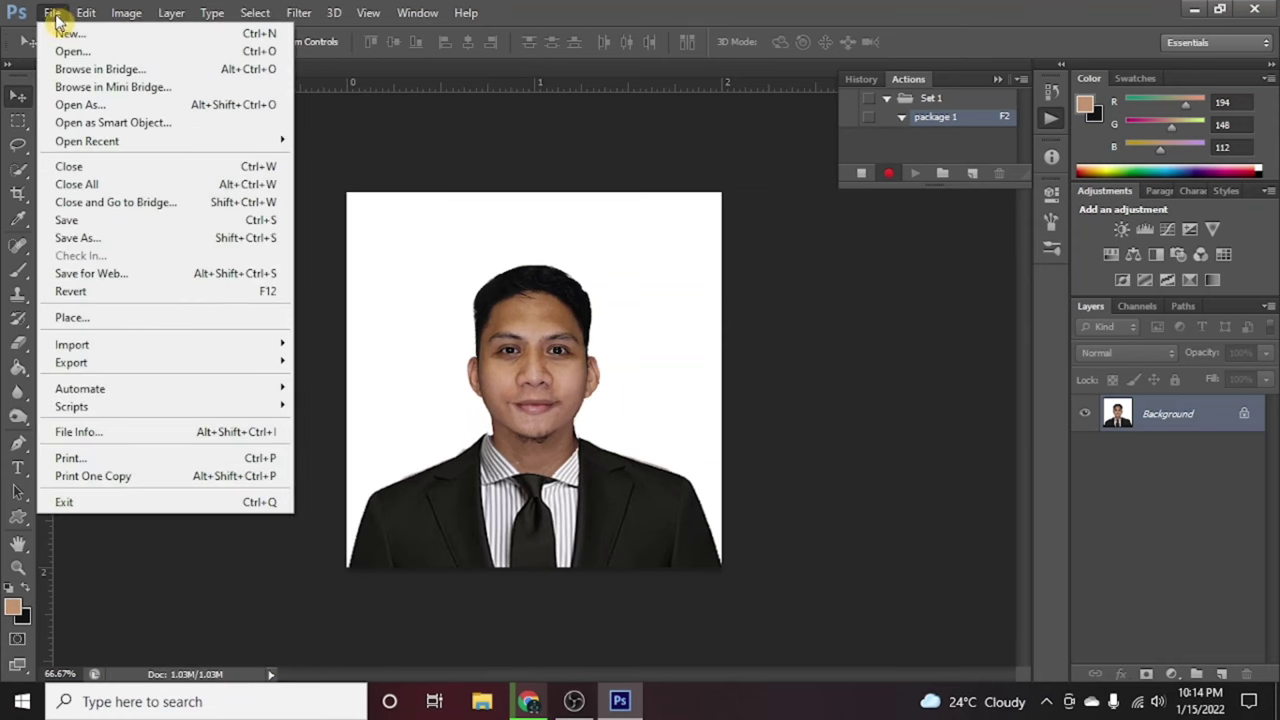
{"action": "left_click", "coordinate": [76, 35]}
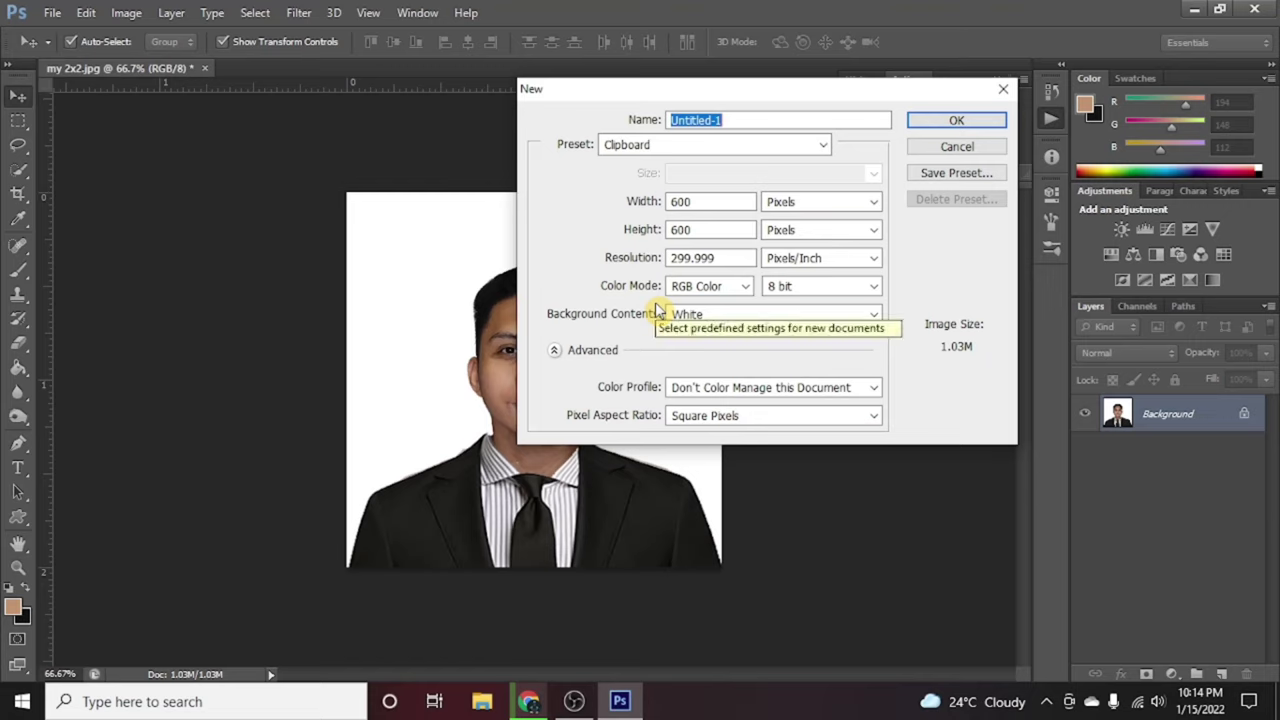
{"action": "left_click", "coordinate": [700, 148]}
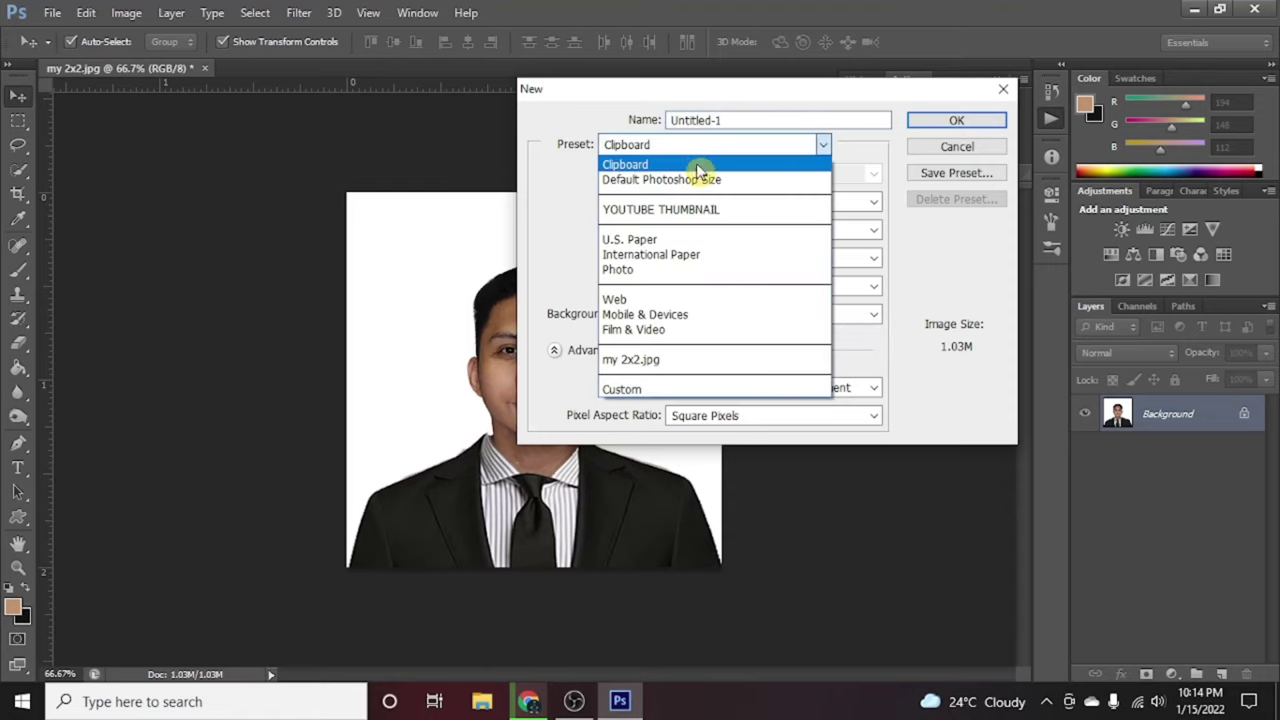
{"action": "left_click", "coordinate": [676, 256]}
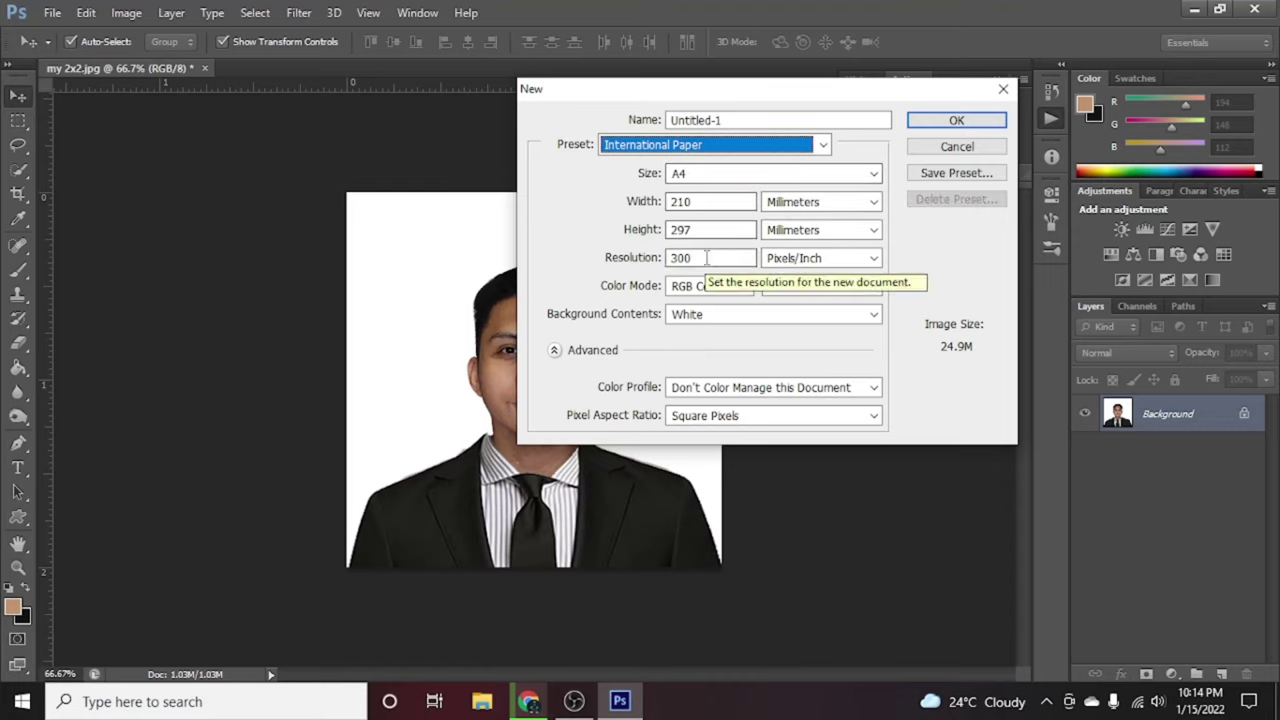
{"action": "left_click", "coordinate": [647, 254]}
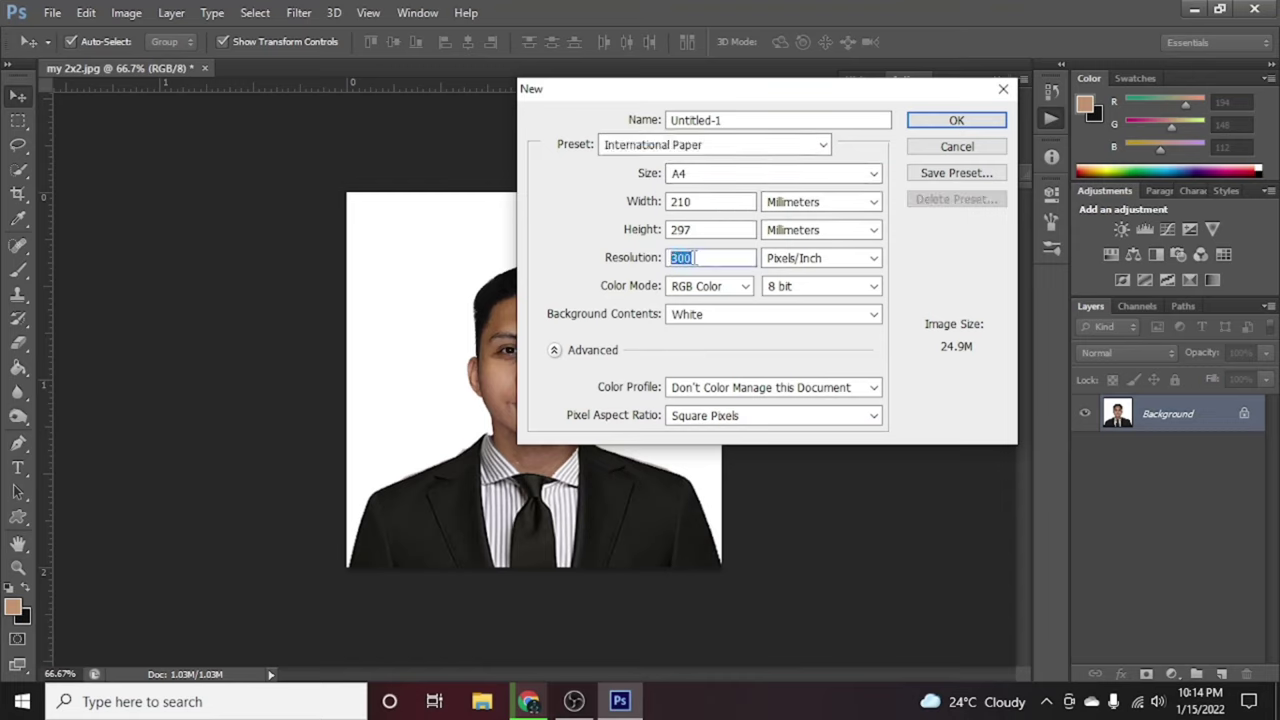
{"action": "type", "text": "300"}
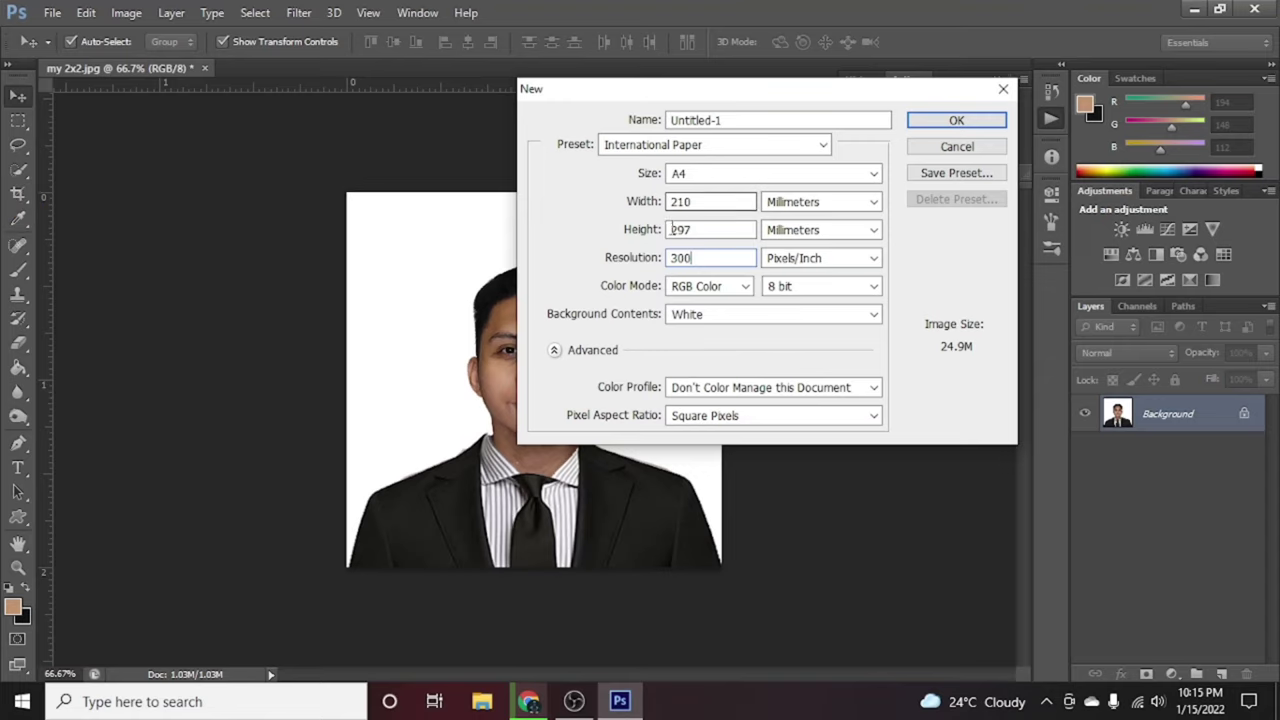
{"action": "left_click", "coordinate": [645, 259]}
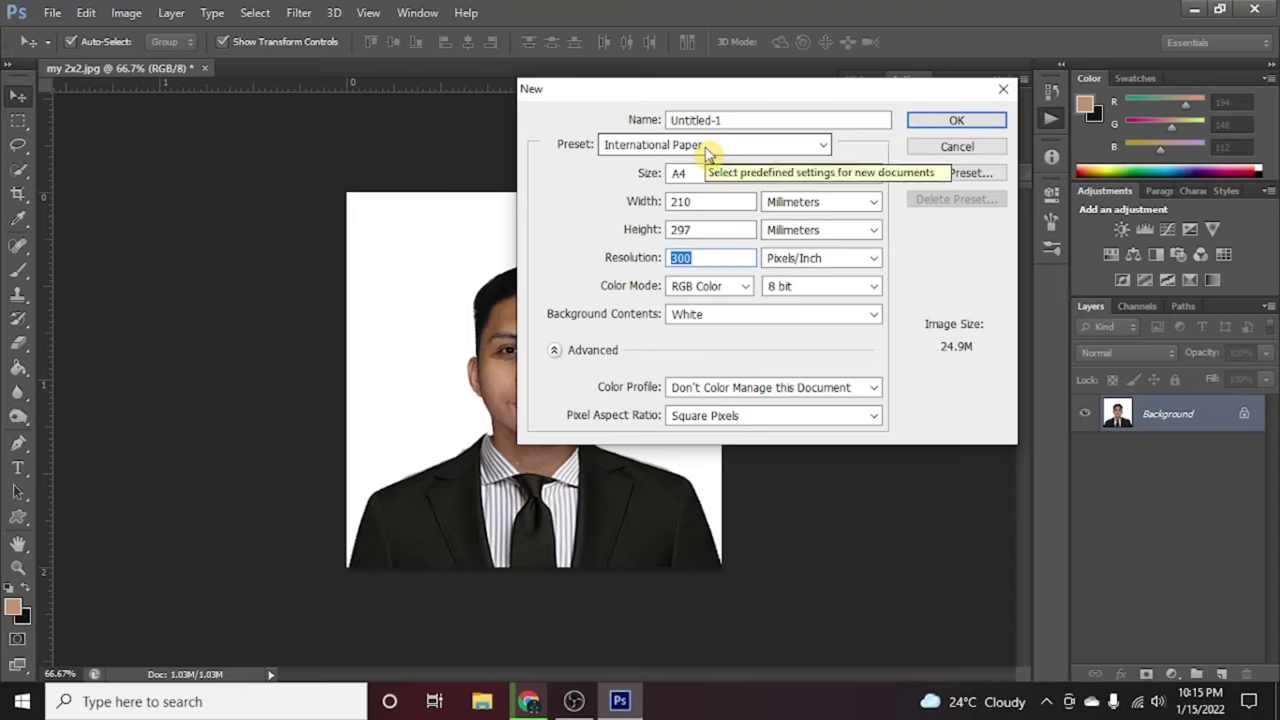
{"action": "left_click", "coordinate": [713, 257]}
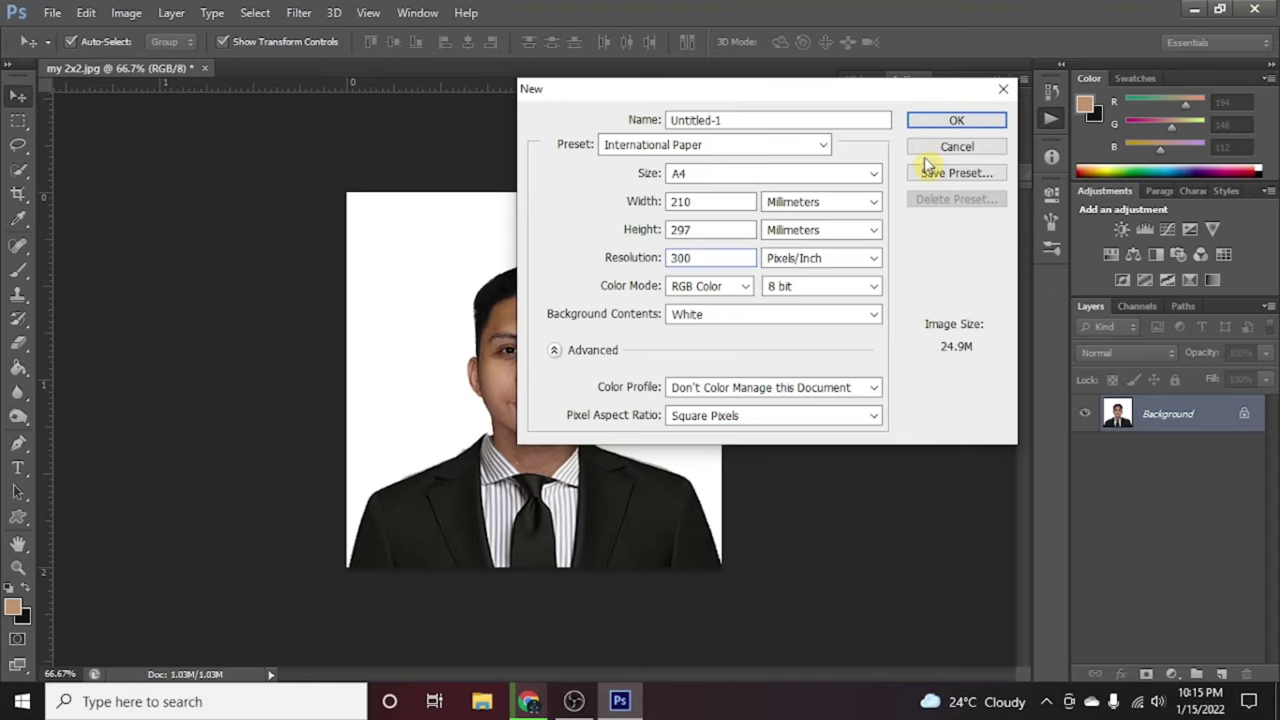
{"action": "left_click", "coordinate": [966, 125]}
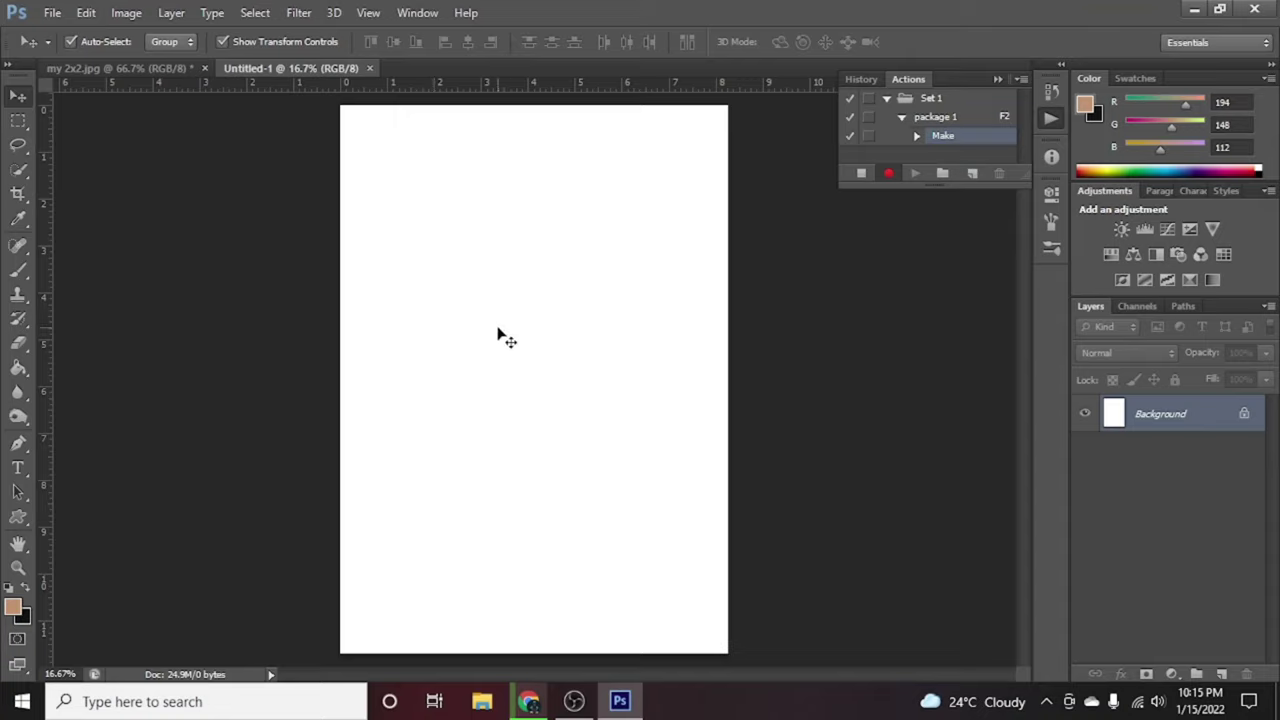
Copy the whole my 2x2.jpg photo and paste it into the A4 sheet's top-left corner.
{"action": "left_click", "coordinate": [140, 70]}
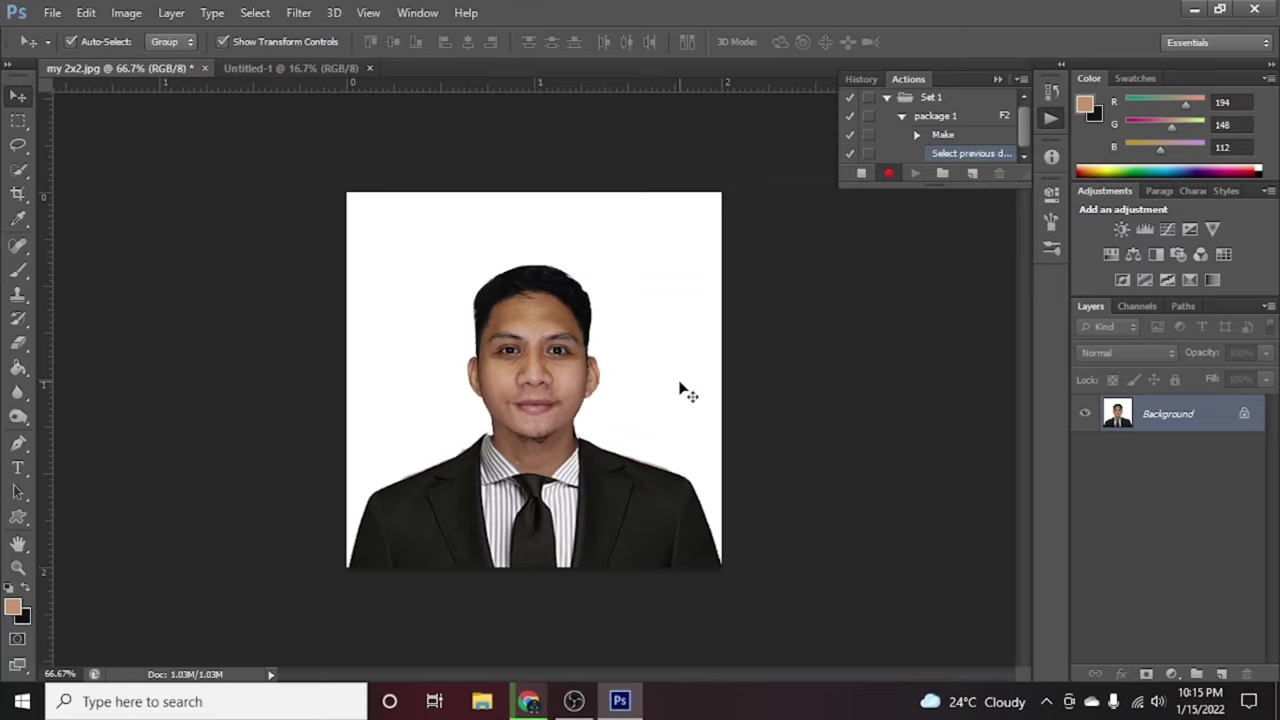
{"action": "key", "text": "ctrl+a"}
{"action": "key", "text": "ctrl+c"}
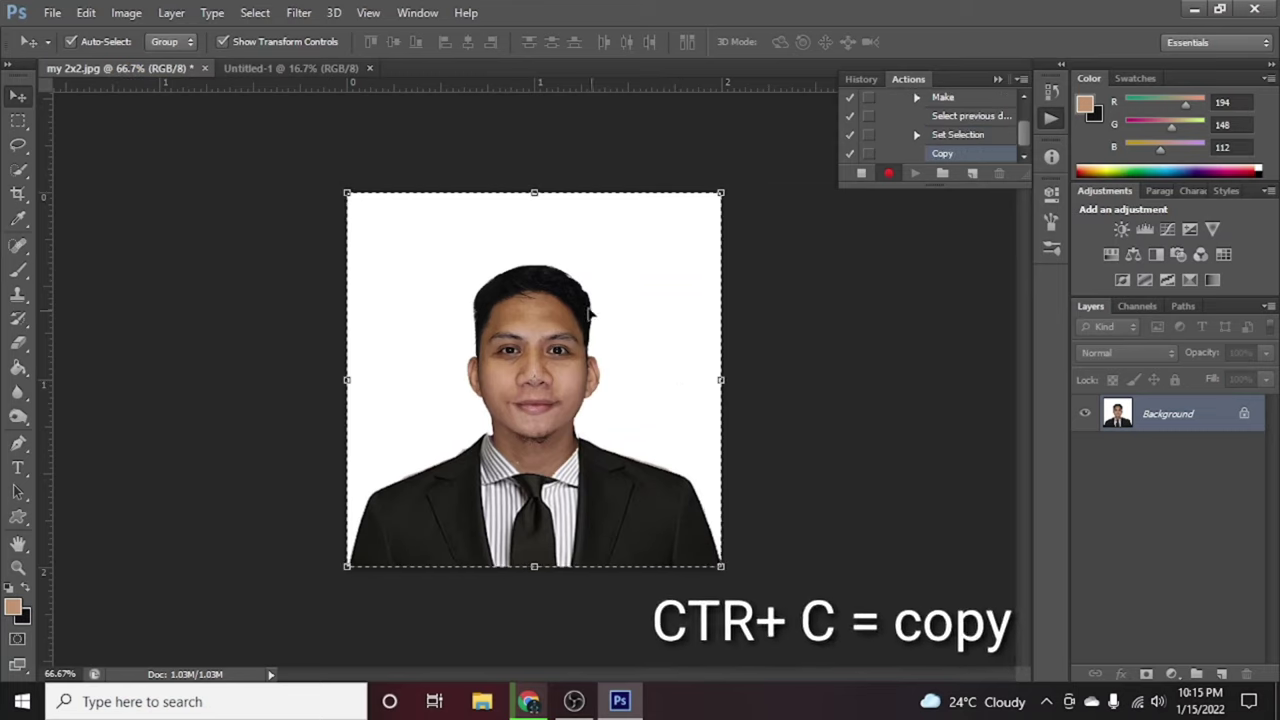
{"action": "left_click", "coordinate": [278, 67]}
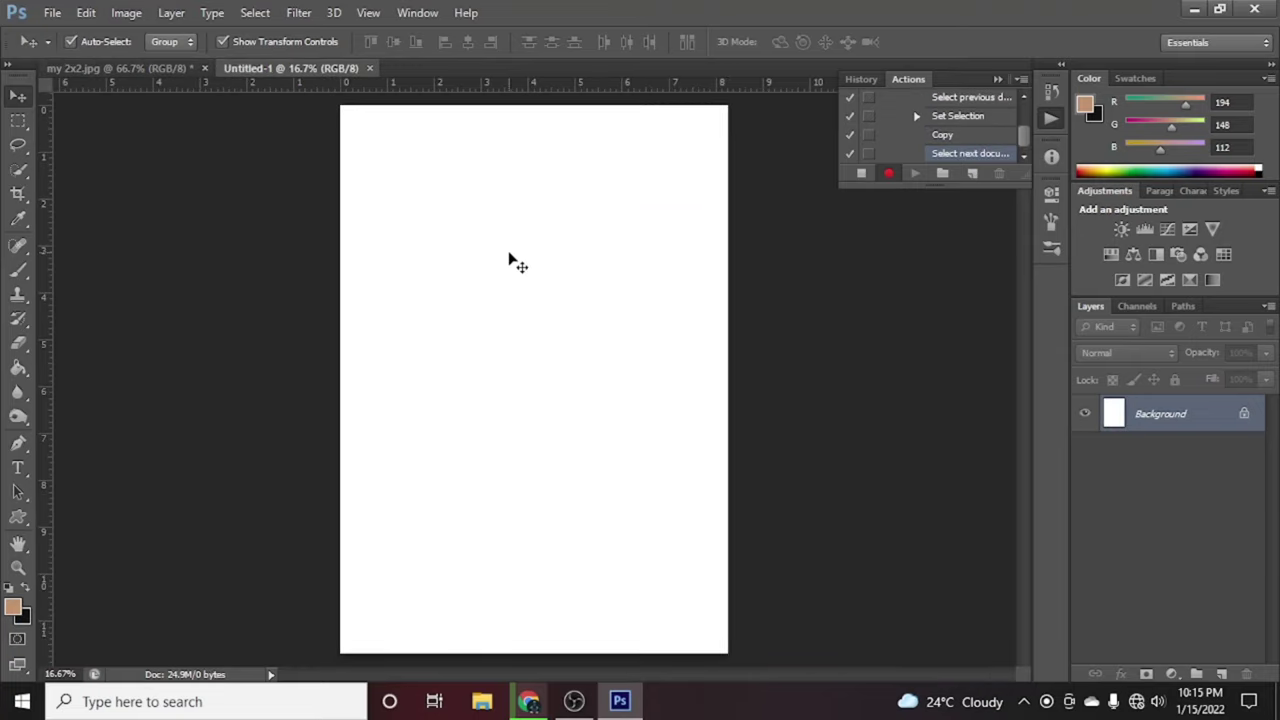
{"action": "key", "text": "ctrl+v"}
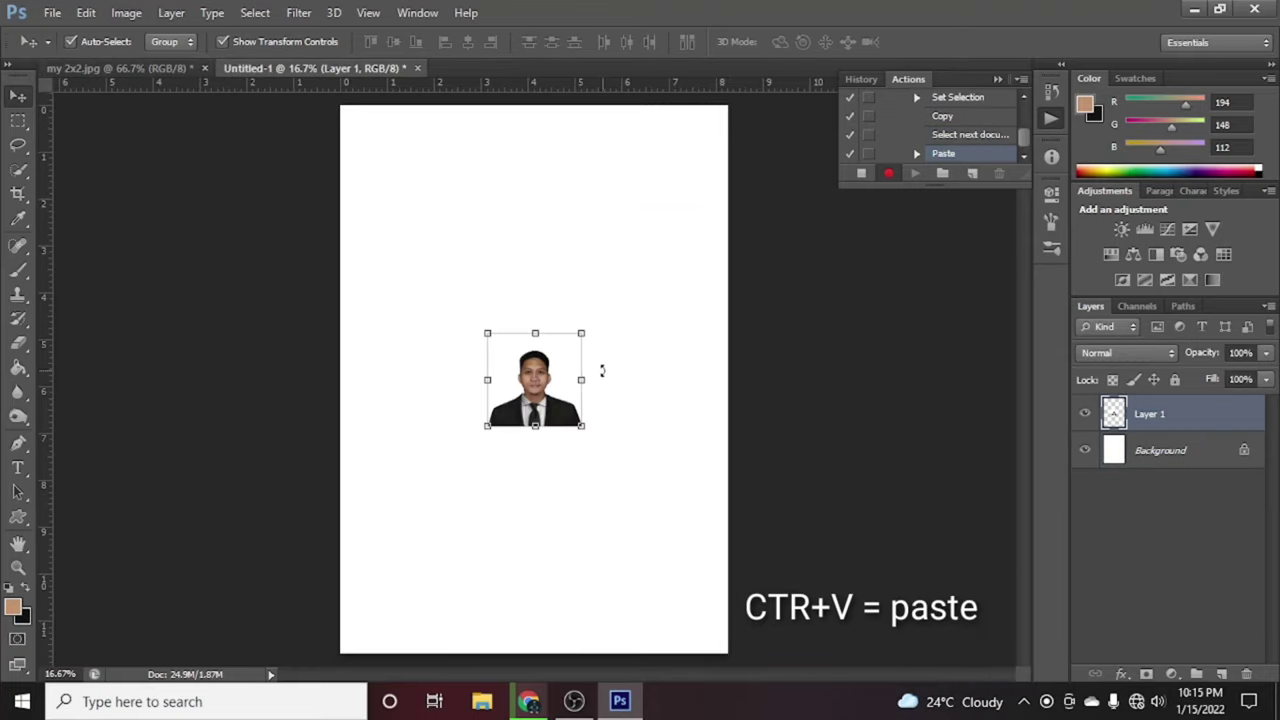
{"action": "left_click_drag", "start_coordinate": [560, 364], "coordinate": [422, 131]}
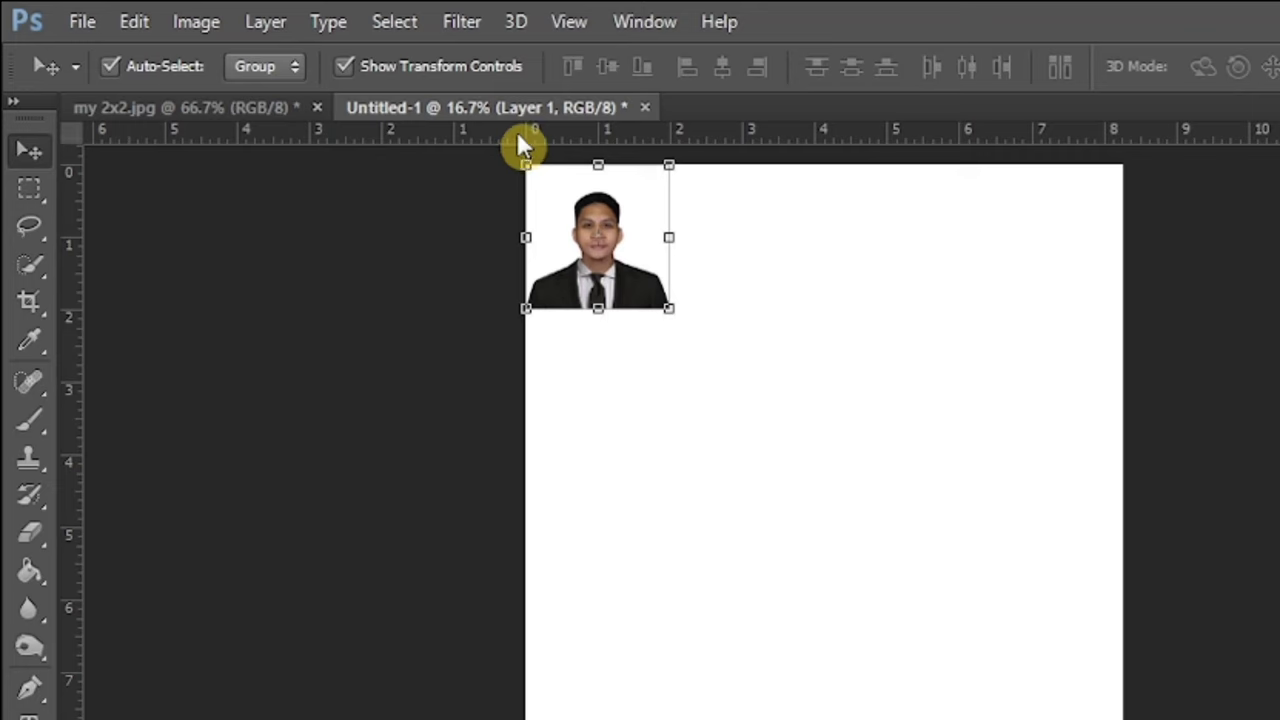
Keep the rulers measuring in inches, then select and deselect the photo layer.
{"action": "left_click", "coordinate": [570, 22]}
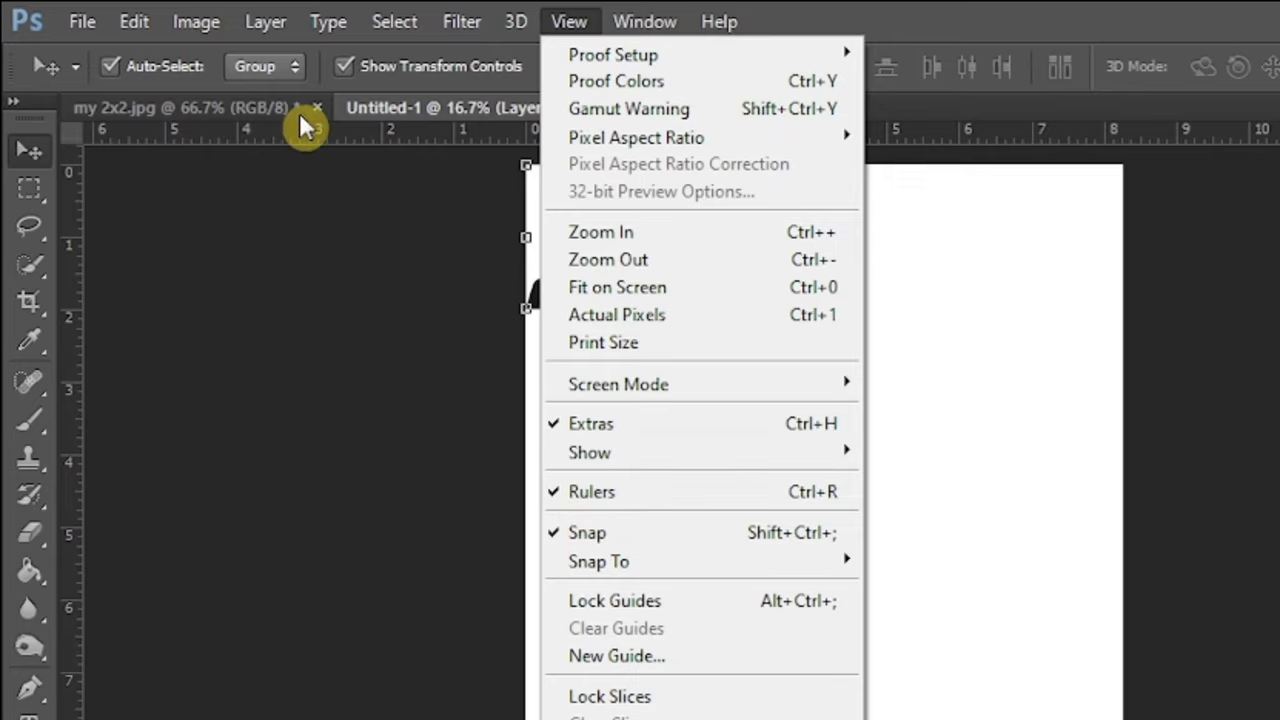
{"action": "left_click", "coordinate": [310, 195]}
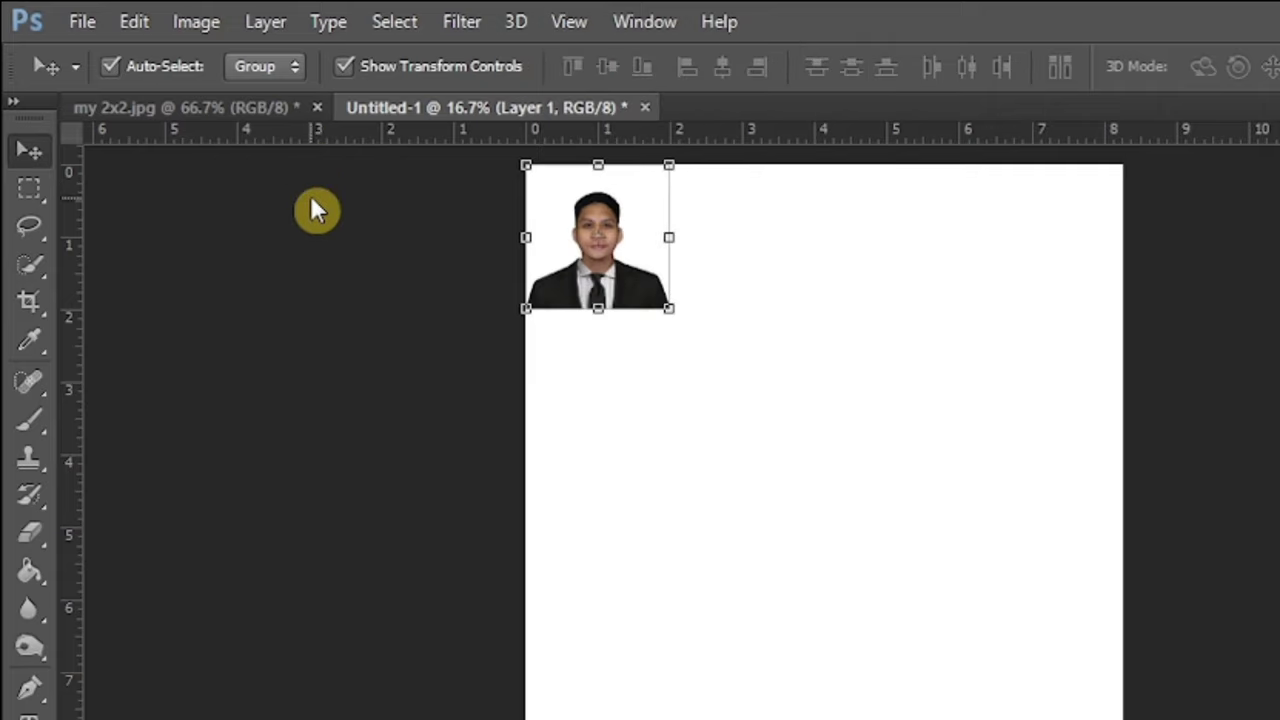
{"action": "right_click", "coordinate": [314, 137]}
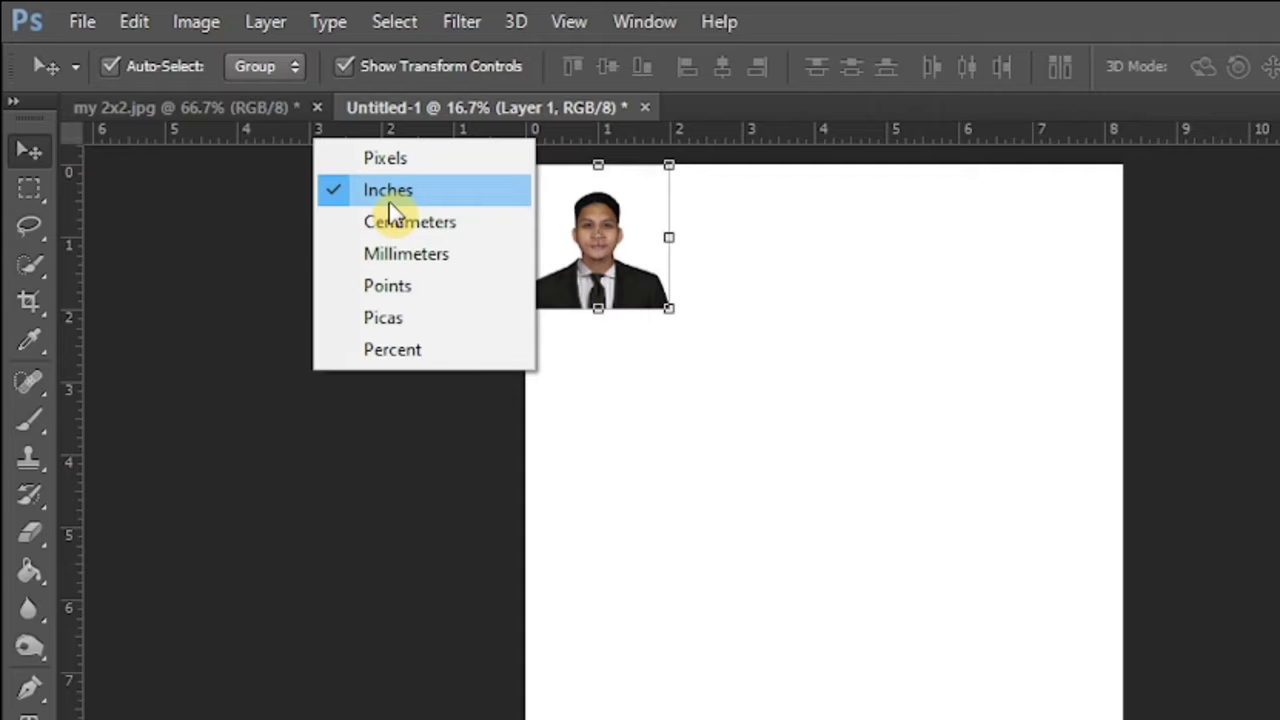
{"action": "left_click", "coordinate": [391, 198]}
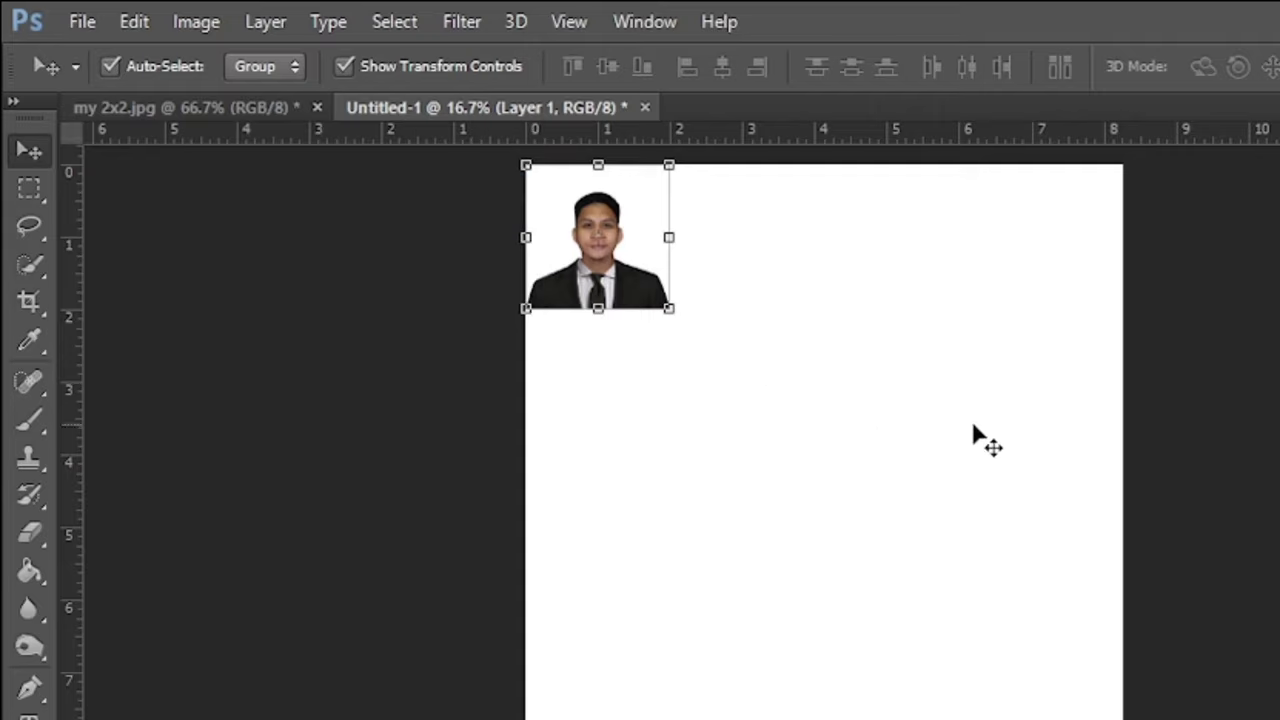
{"action": "left_click", "coordinate": [722, 345]}
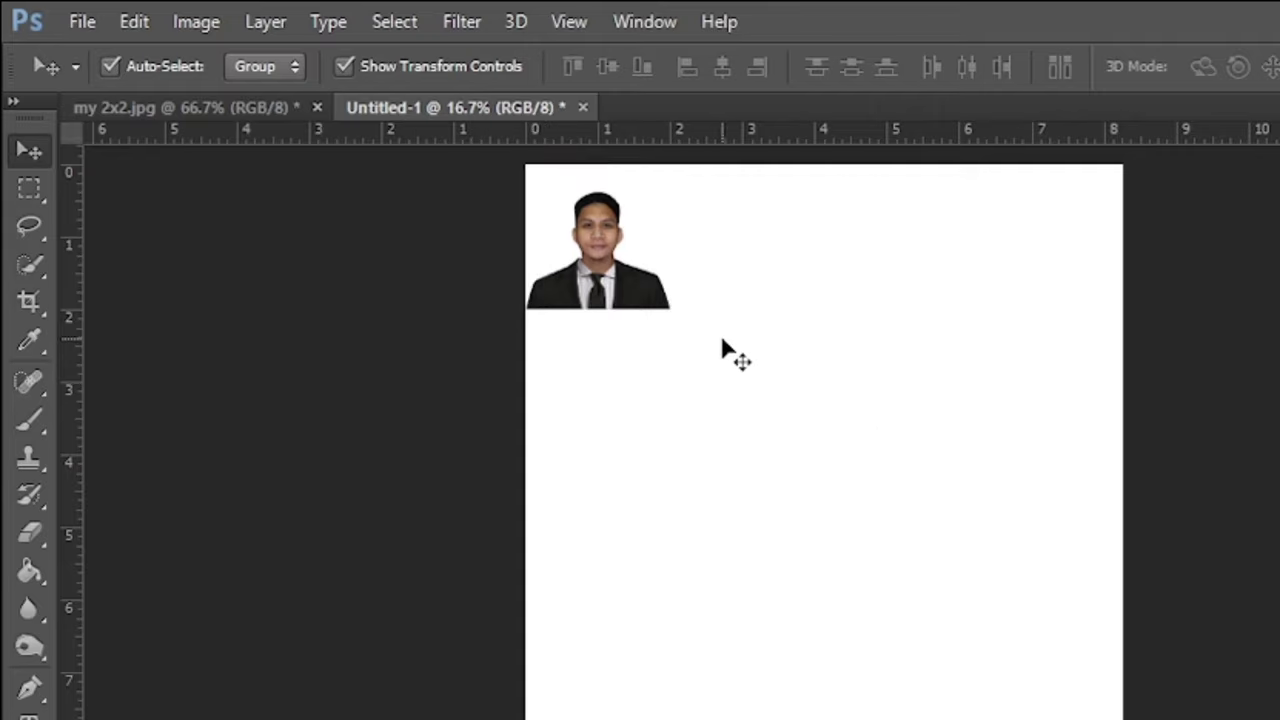
{"action": "left_click", "coordinate": [660, 226]}
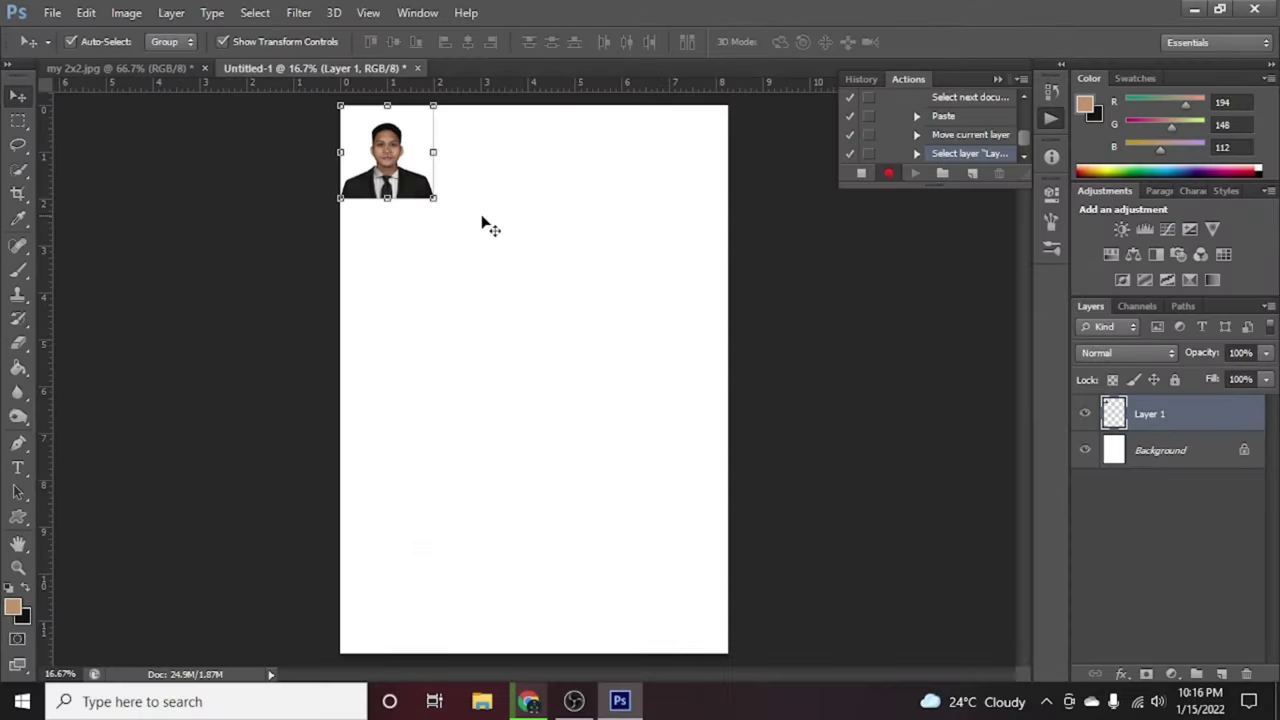
{"action": "left_click", "coordinate": [520, 222]}
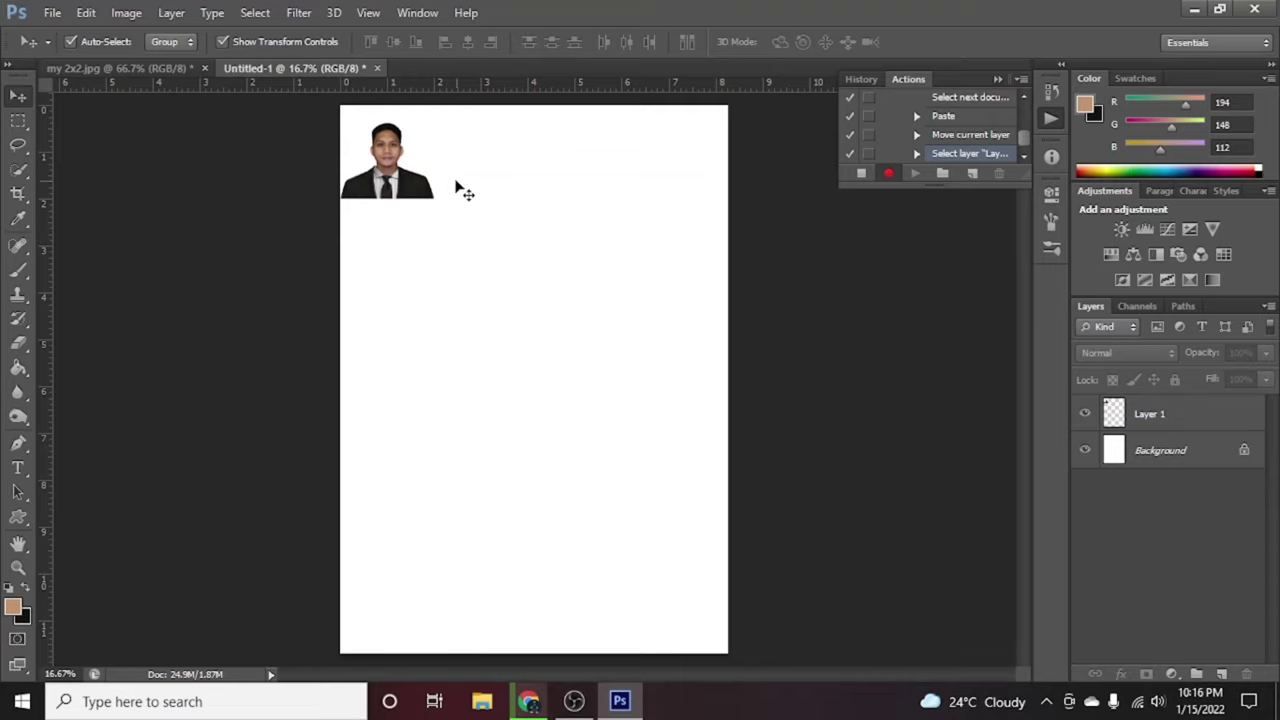
Give Layer 1 a 1 px black outside Stroke layer style, then deselect it.
{"action": "double_click", "coordinate": [1220, 413]}
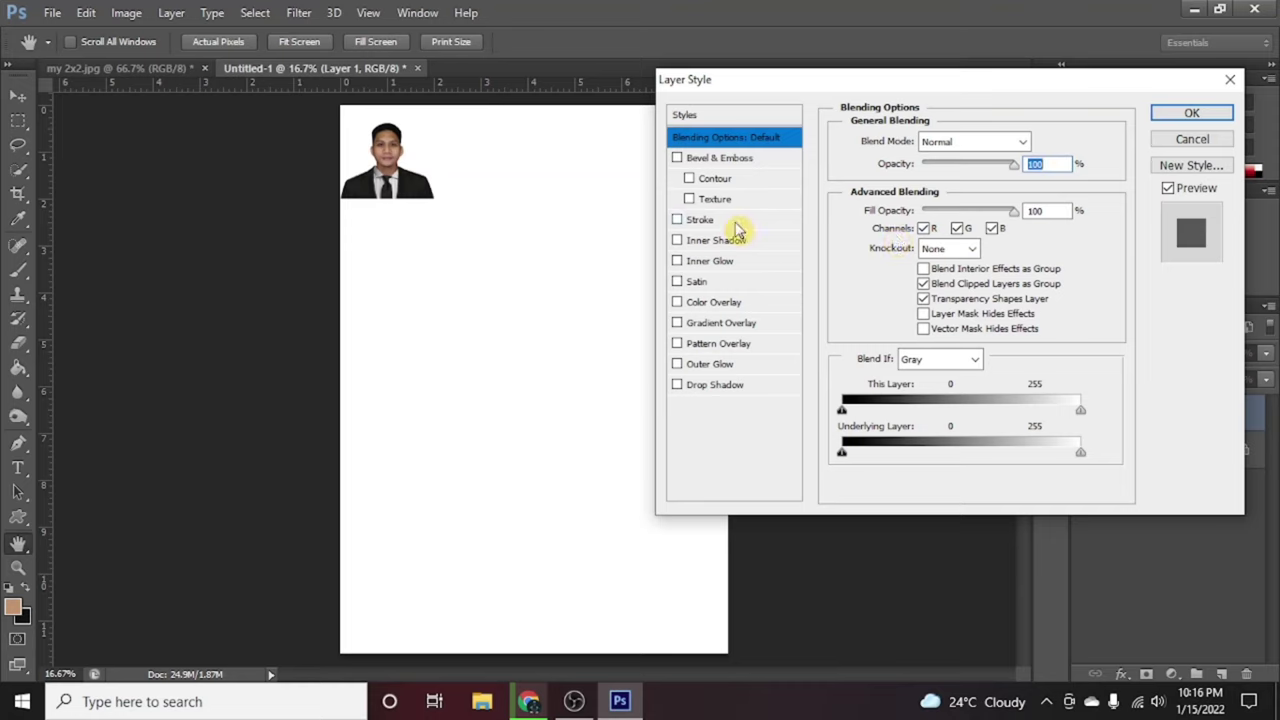
{"action": "left_click", "coordinate": [737, 220]}
{"action": "left_click", "coordinate": [1036, 141]}
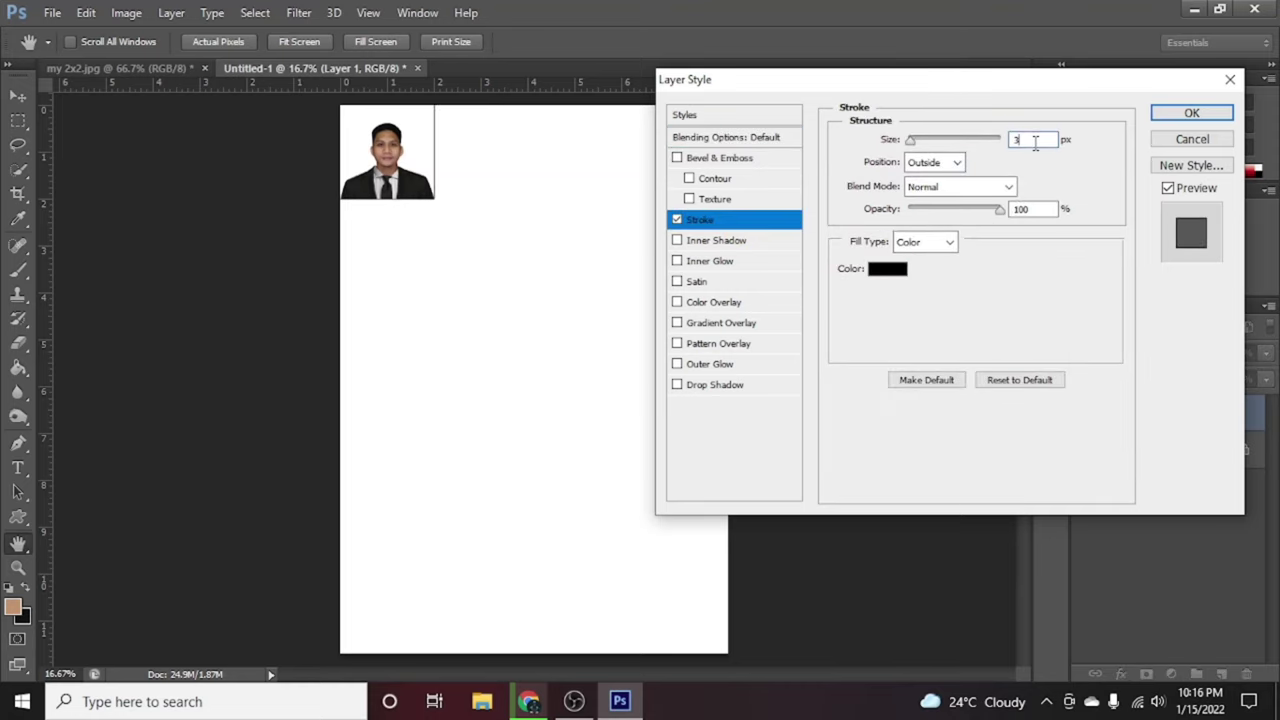
{"action": "key", "text": "BackSpace"}
{"action": "type", "text": "1"}
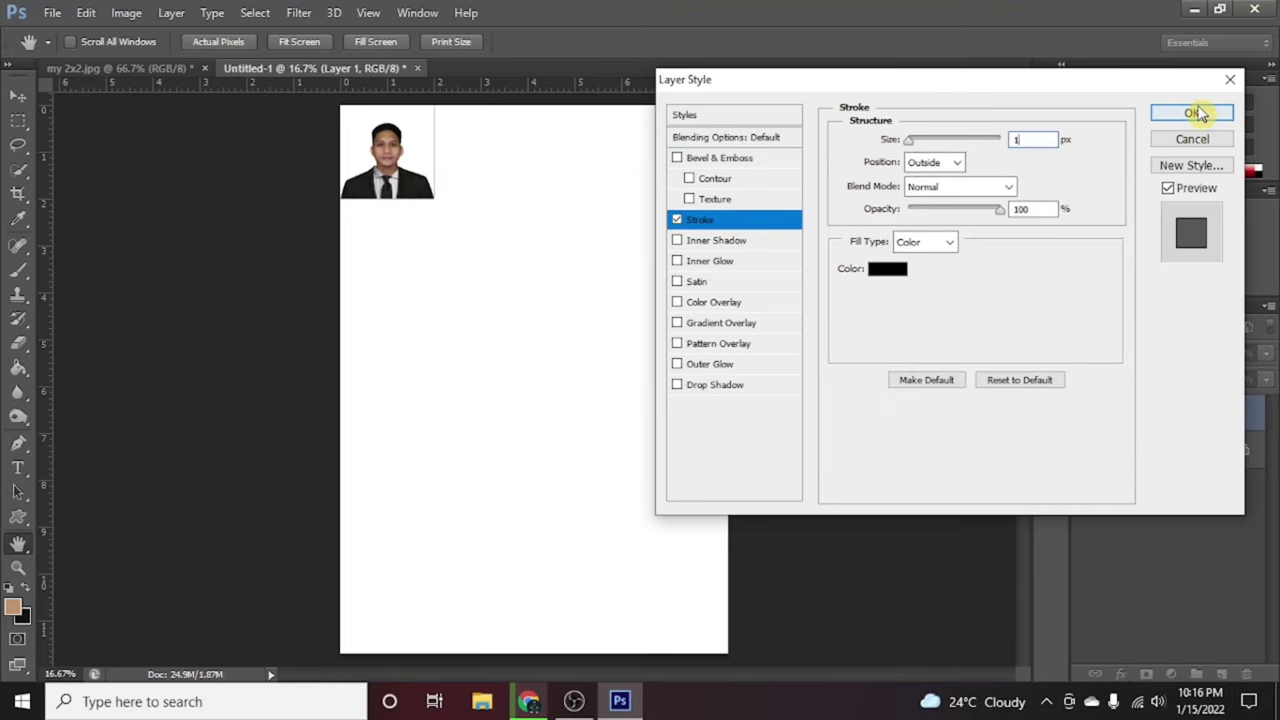
{"action": "left_click", "coordinate": [1196, 113]}
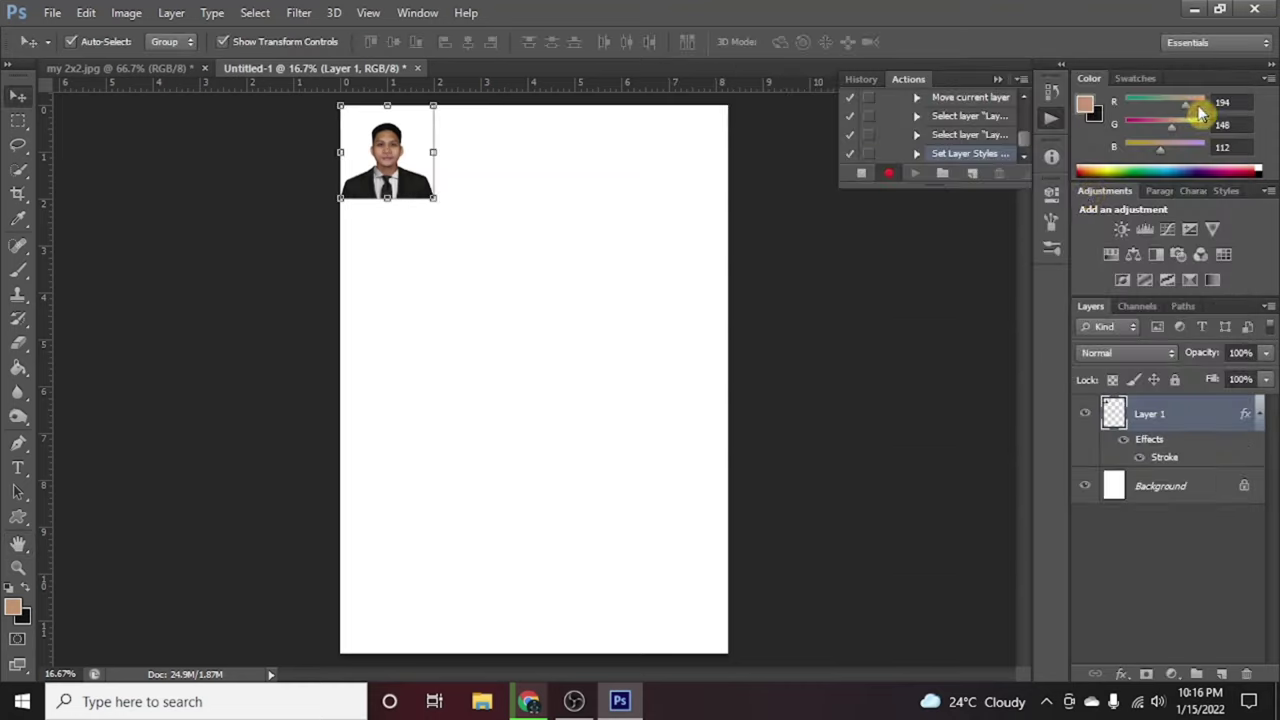
{"action": "left_click", "coordinate": [530, 260]}
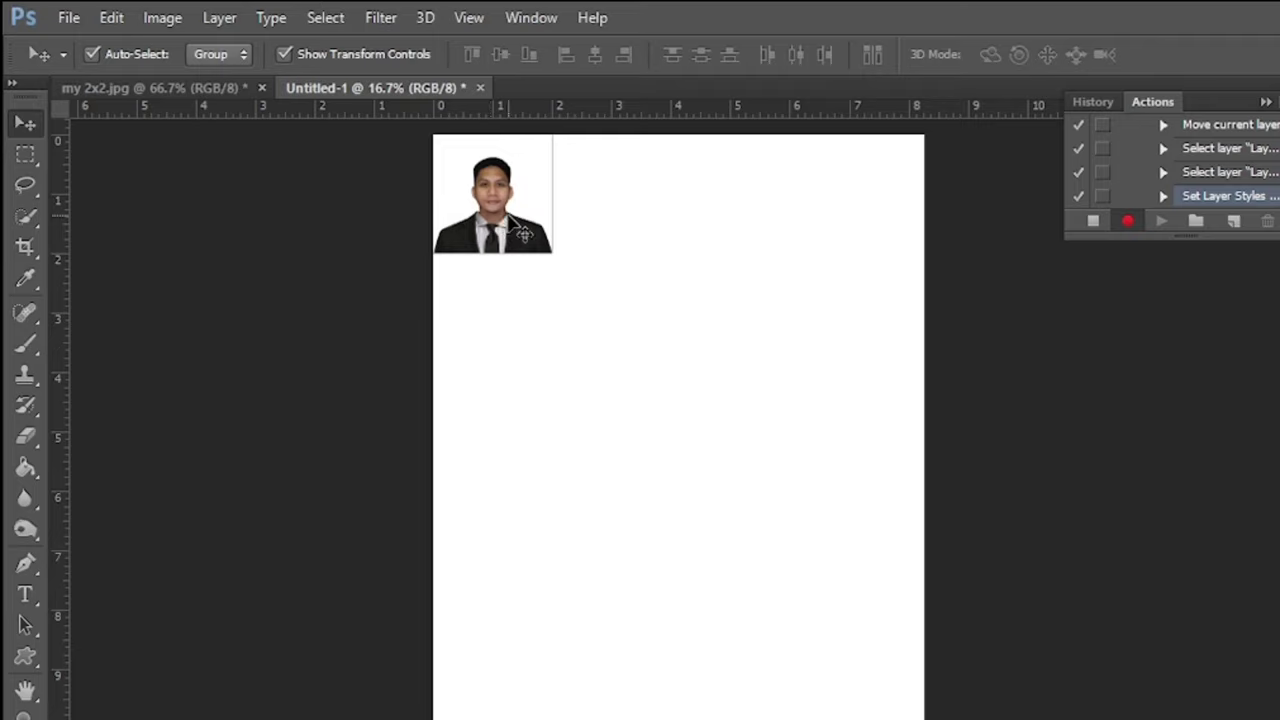
Duplicate the bordered photo 2 inches to the right along the top row, then stop recording.
{"action": "left_click_drag", "start_coordinate": [512, 218], "coordinate": [870, 238]}
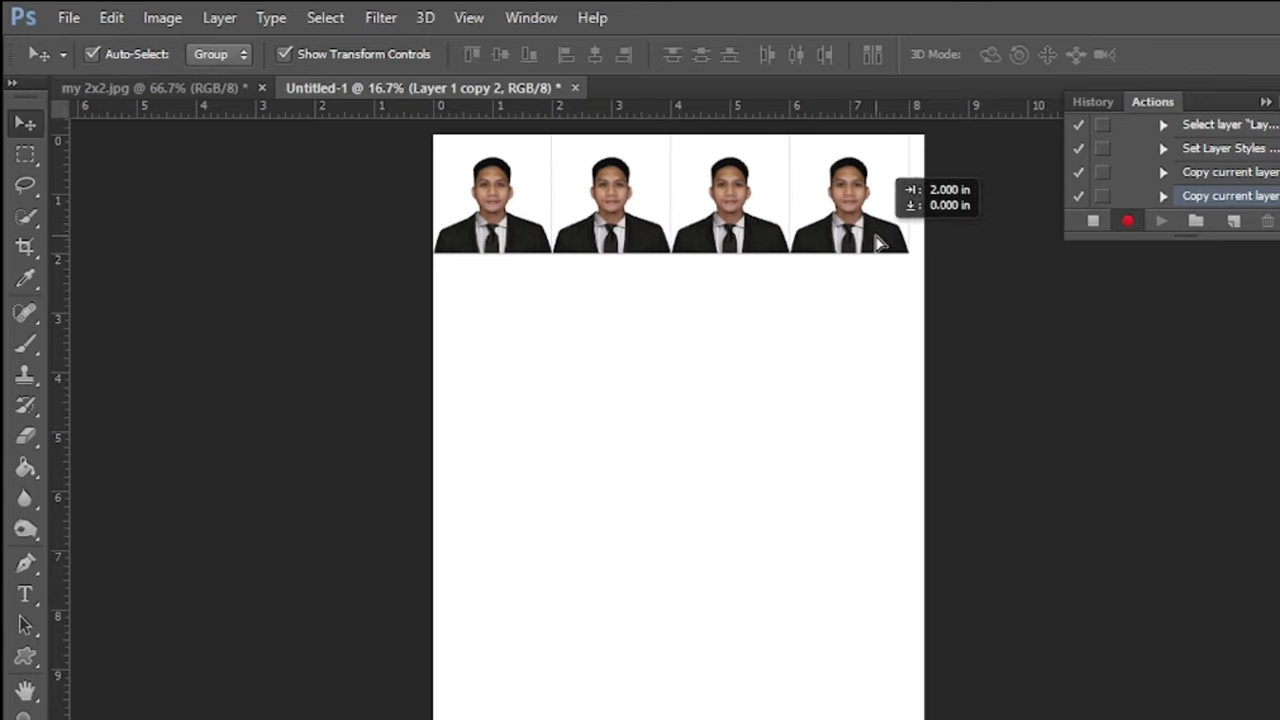
{"action": "left_click", "coordinate": [987, 338]}
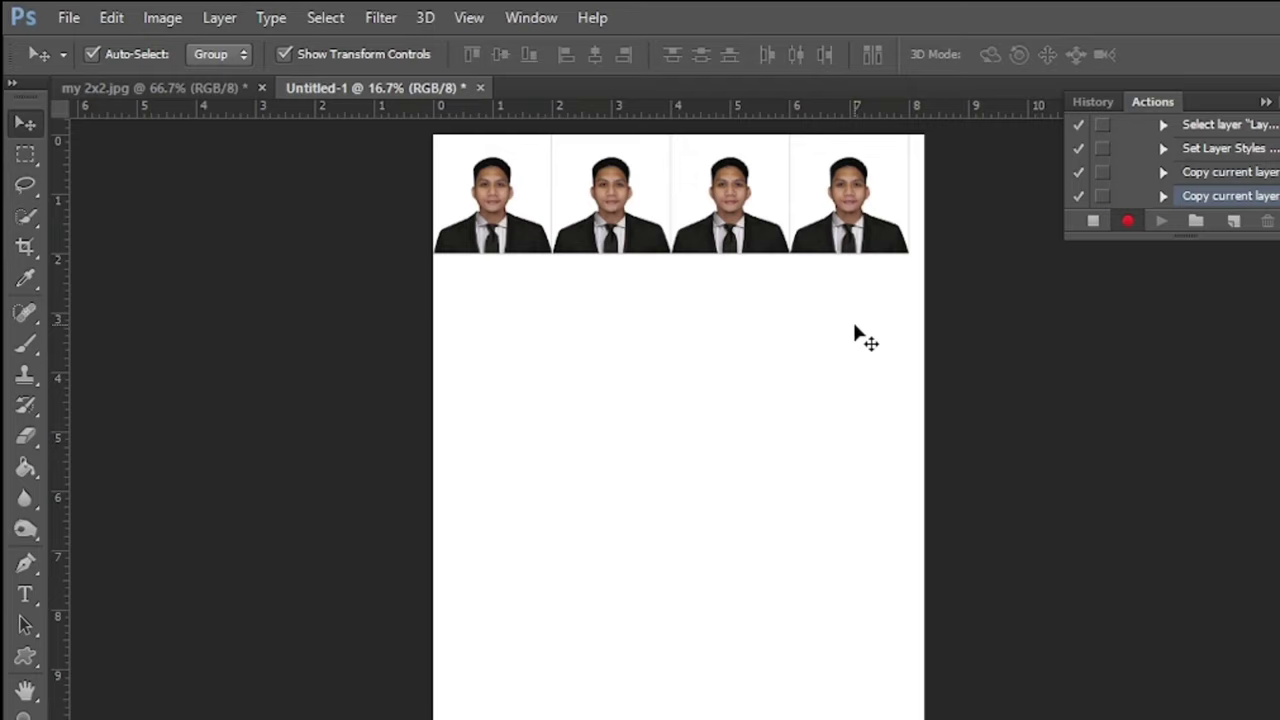
{"action": "left_click", "coordinate": [1094, 222]}
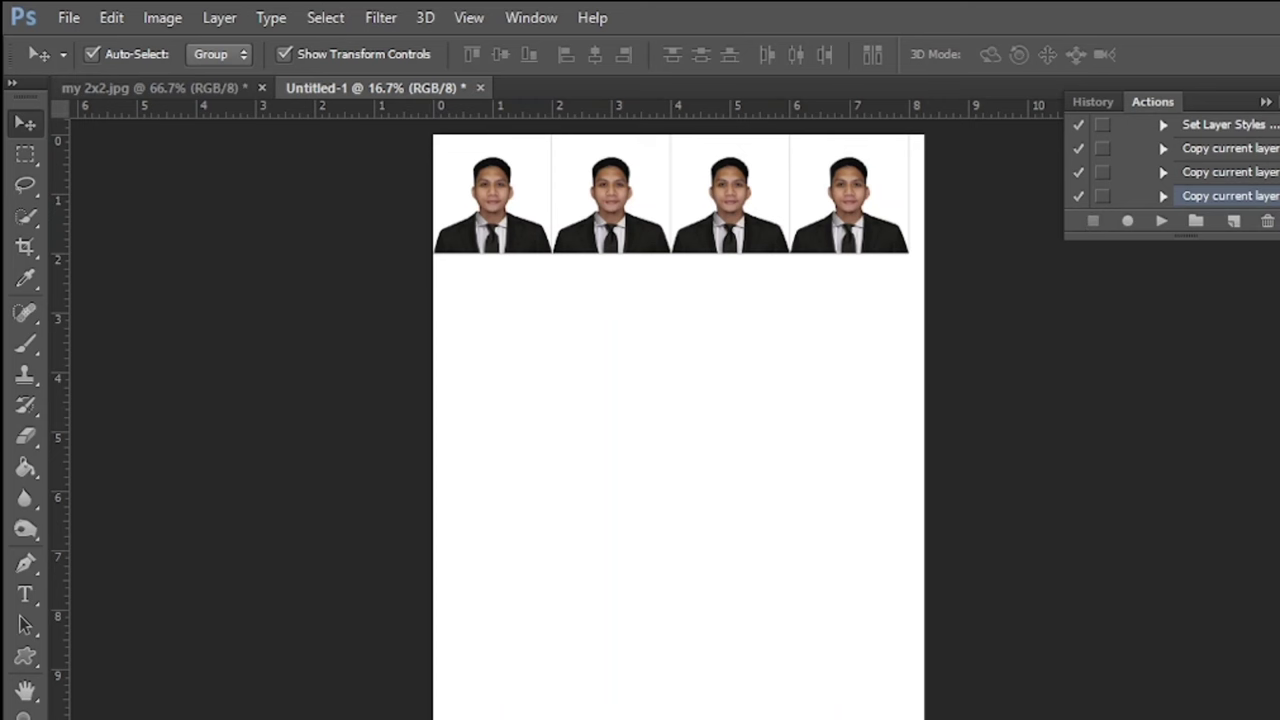
{"action": "left_click_drag", "start_coordinate": [1024, 160], "coordinate": [1024, 100]}
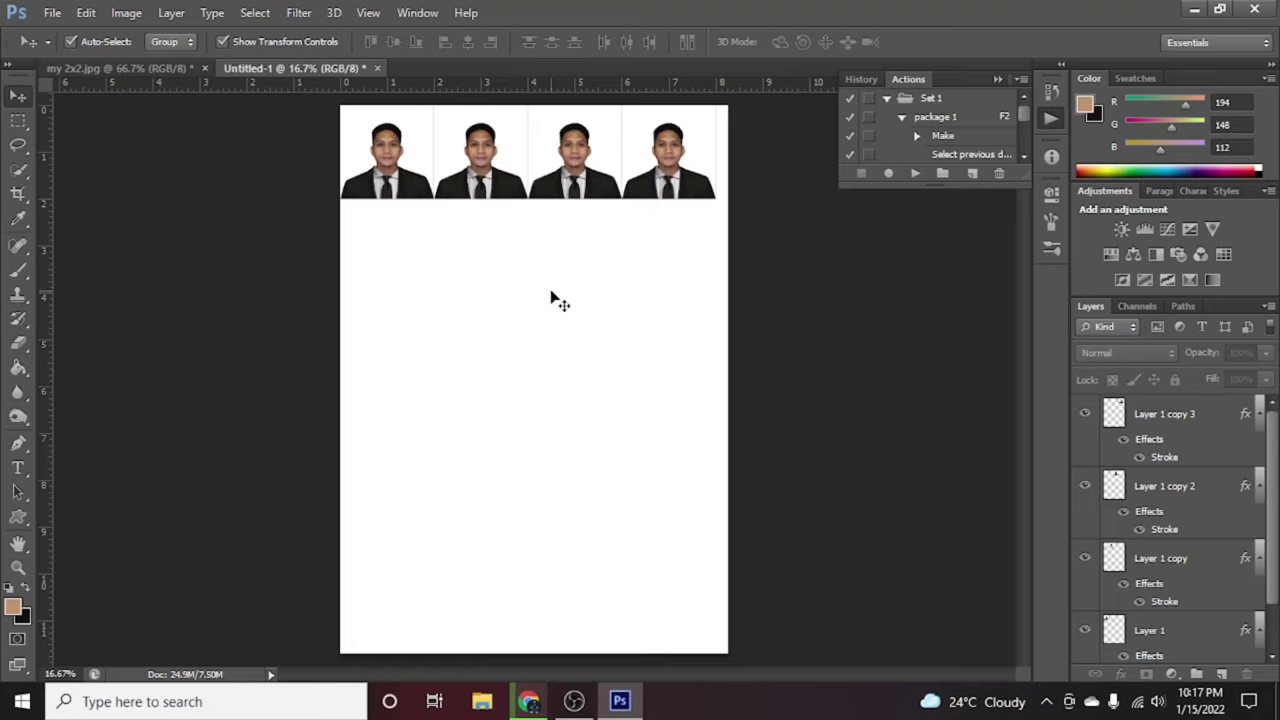
Close Untitled-1 and my 2x2.jpg, discarding changes to both.
{"action": "left_click", "coordinate": [377, 77]}
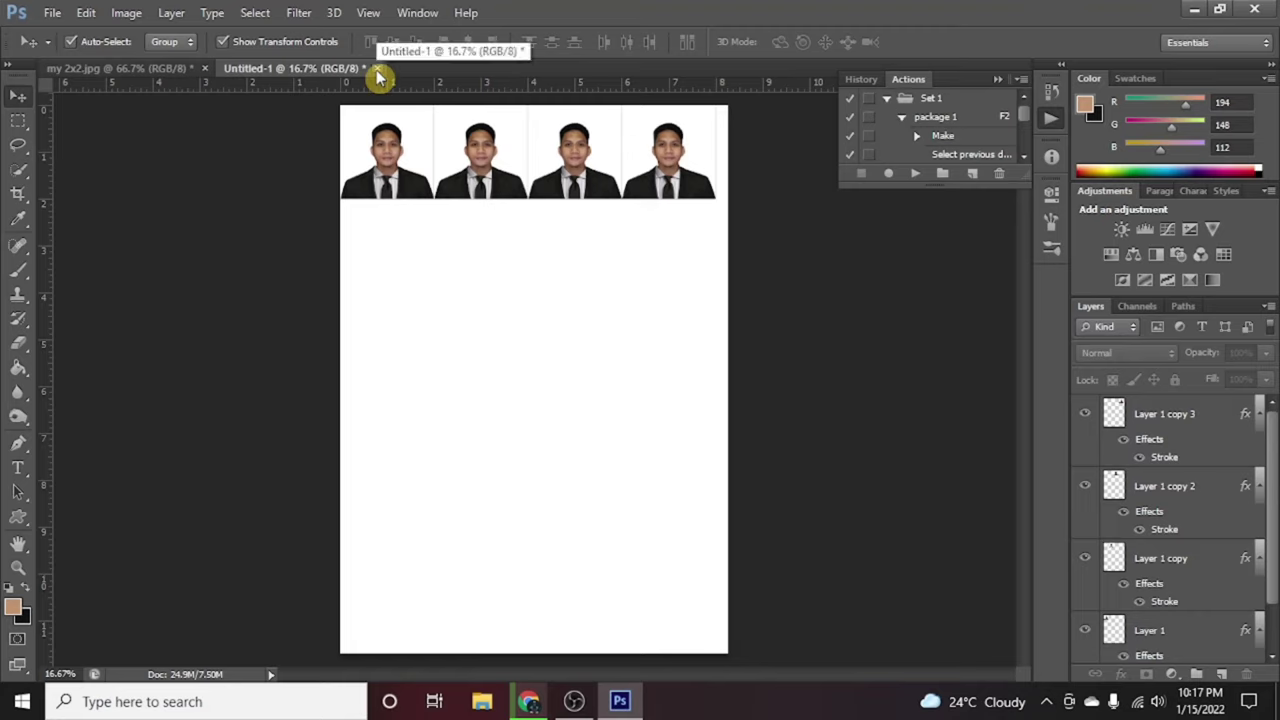
{"action": "left_click", "coordinate": [377, 69]}
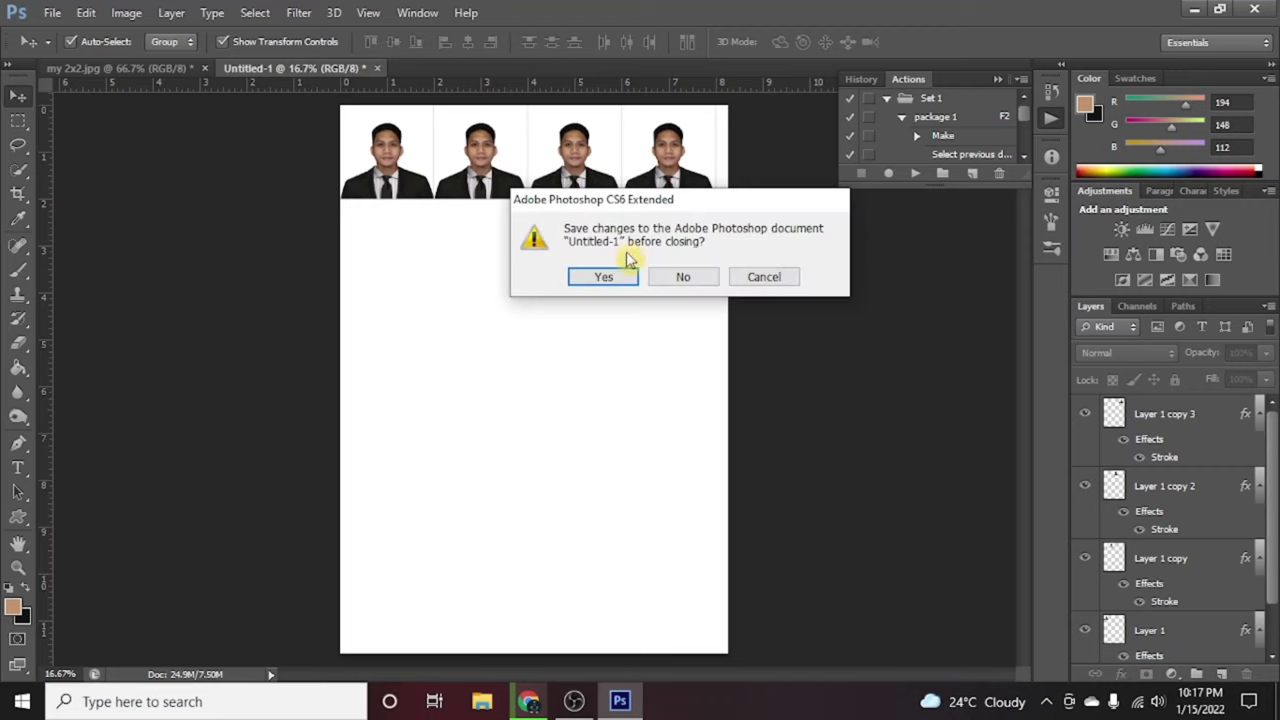
{"action": "left_click", "coordinate": [682, 277]}
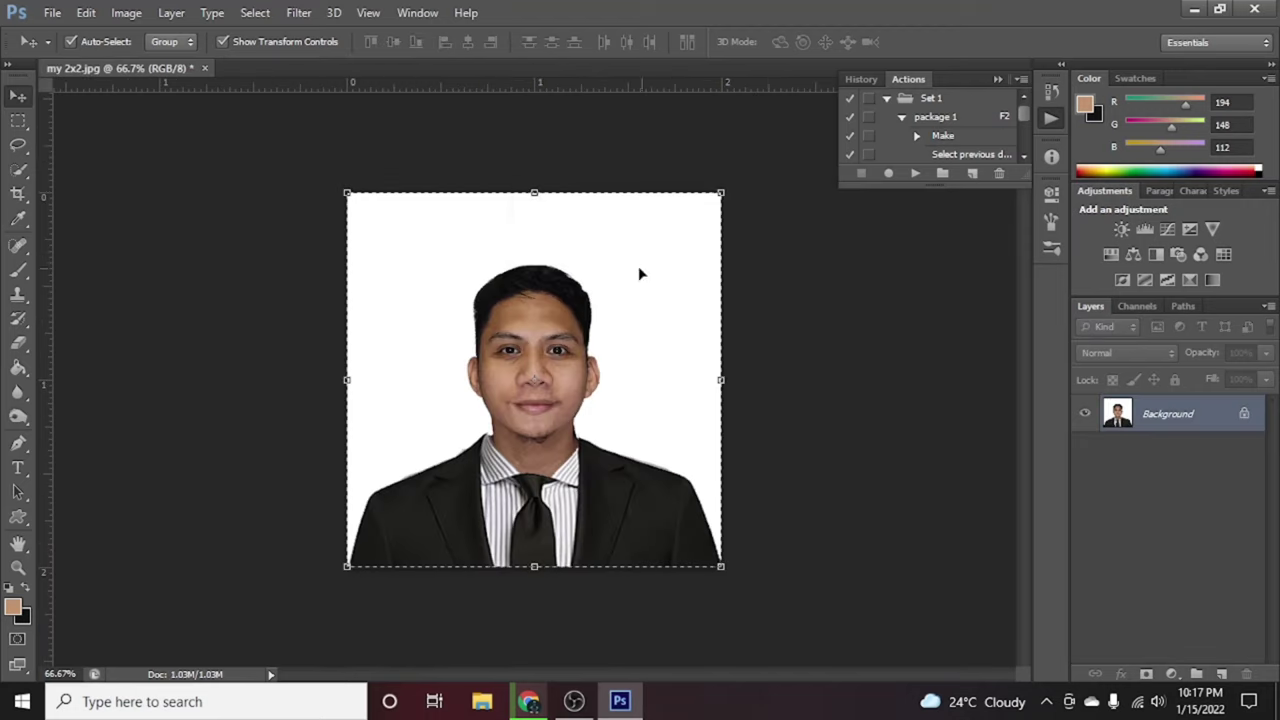
{"action": "left_click", "coordinate": [196, 69]}
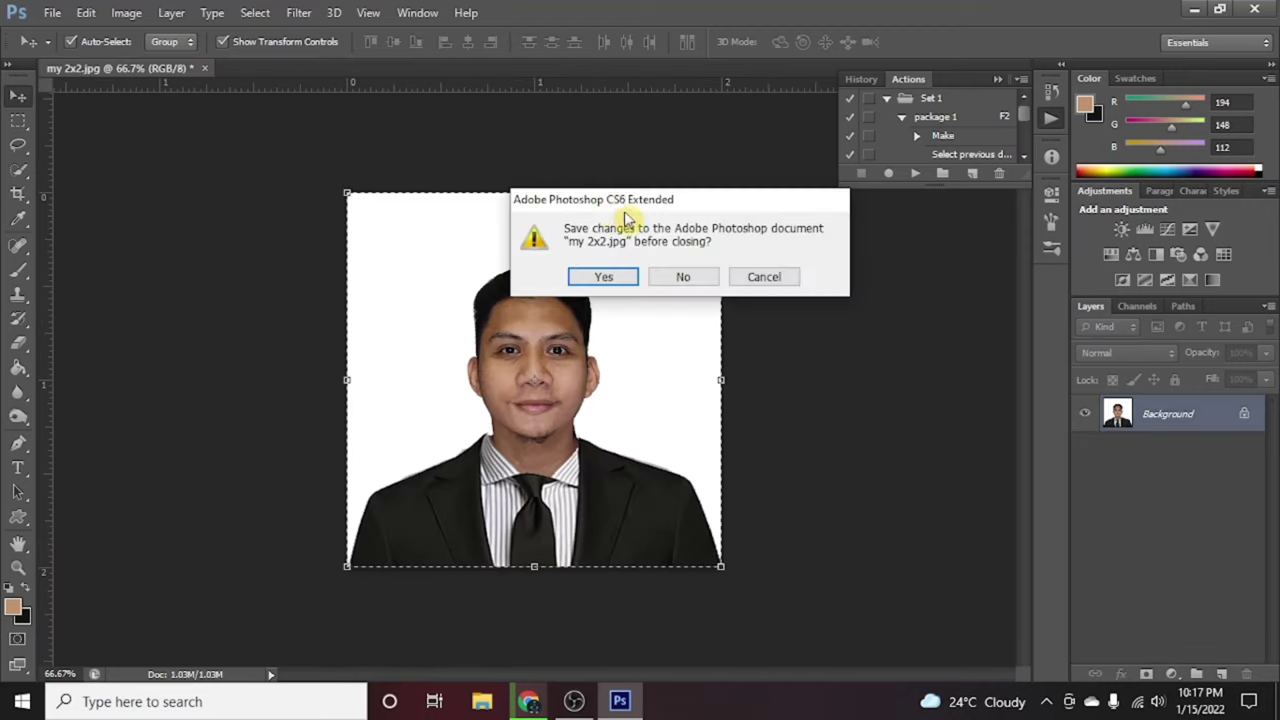
{"action": "left_click", "coordinate": [674, 277]}
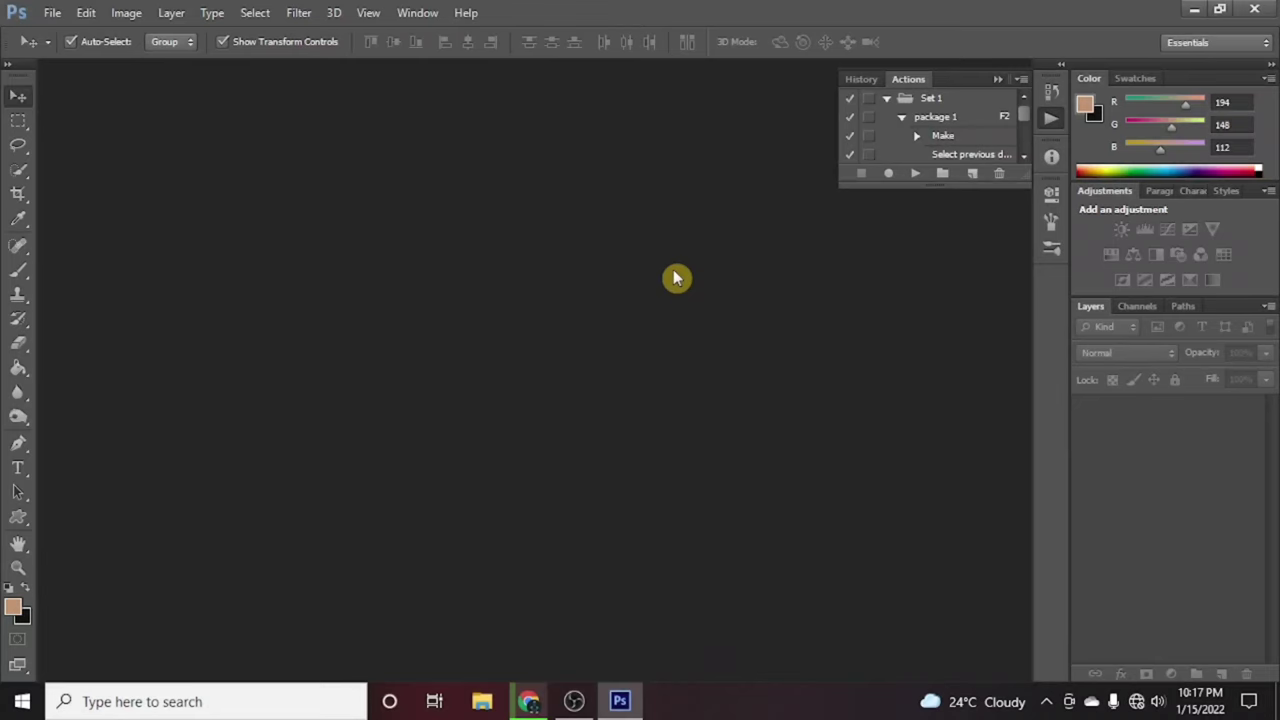
{"action": "left_click", "coordinate": [52, 12]}
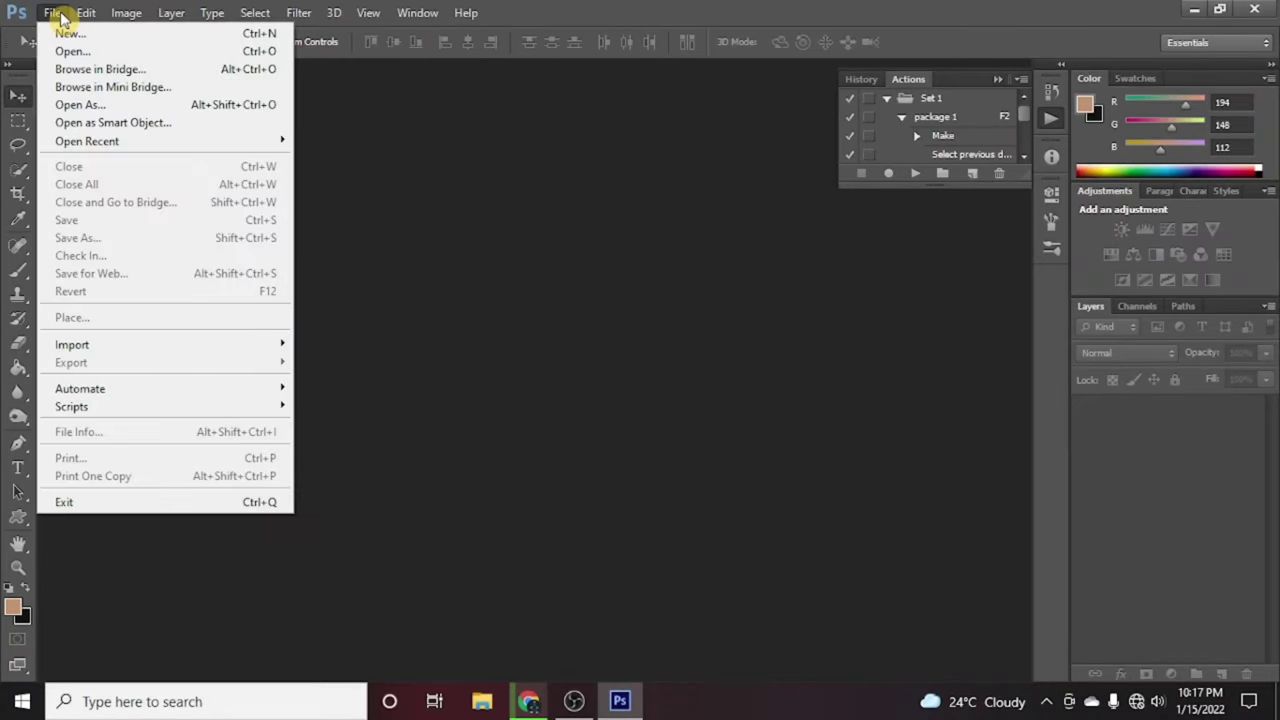
Open my 2x2.jpg from Libraries > Pictures > Saved Pictures.
{"action": "left_click", "coordinate": [72, 52]}
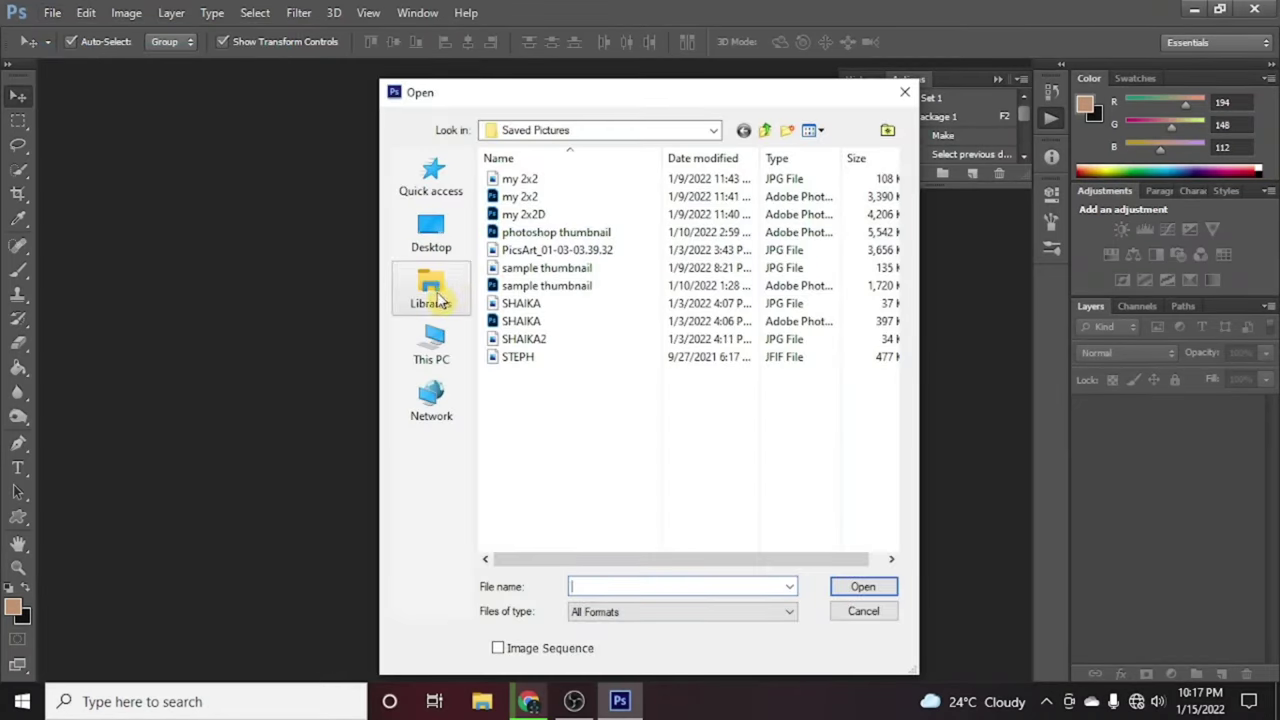
{"action": "left_click", "coordinate": [434, 293]}
{"action": "double_click", "coordinate": [714, 272]}
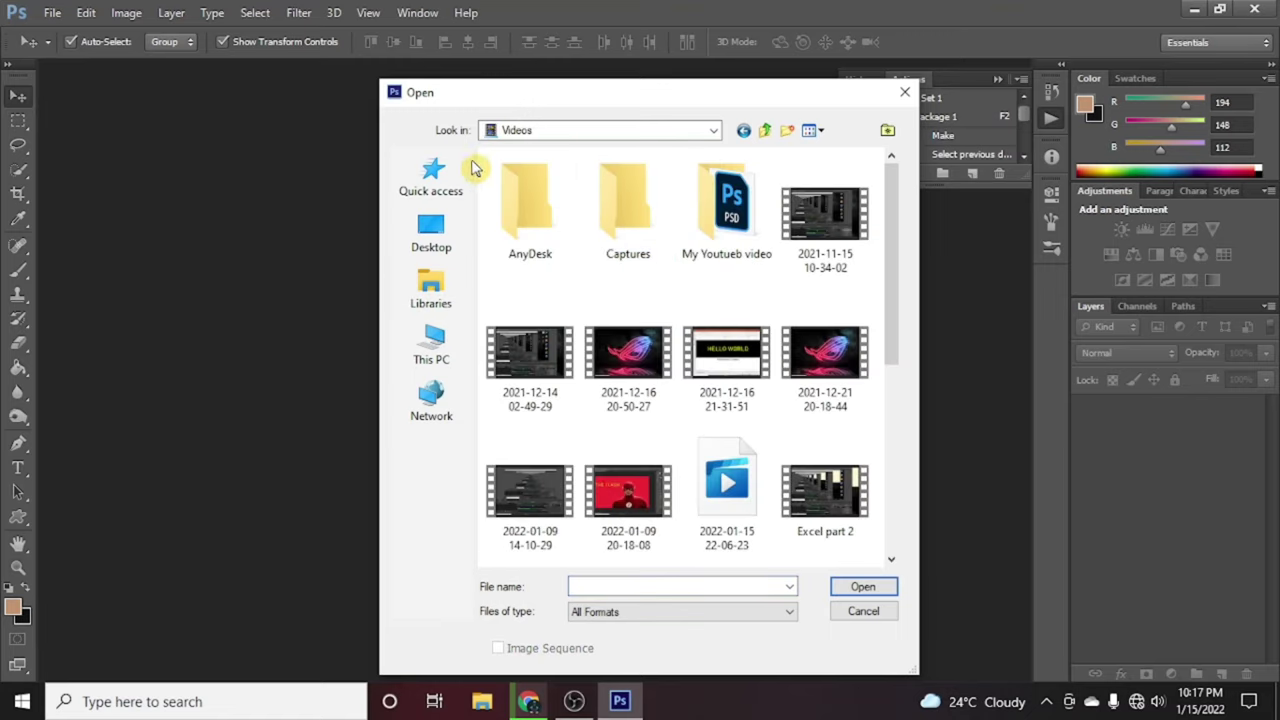
{"action": "double_click", "coordinate": [686, 232]}
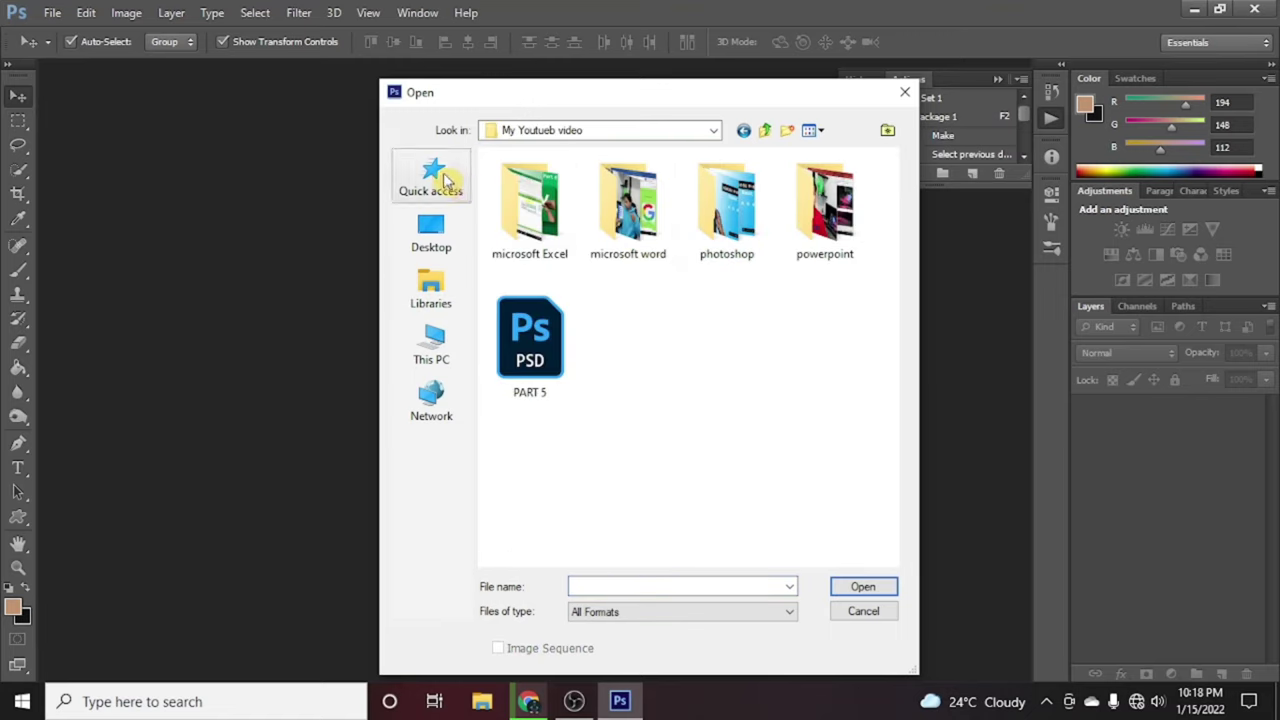
{"action": "left_click", "coordinate": [434, 287]}
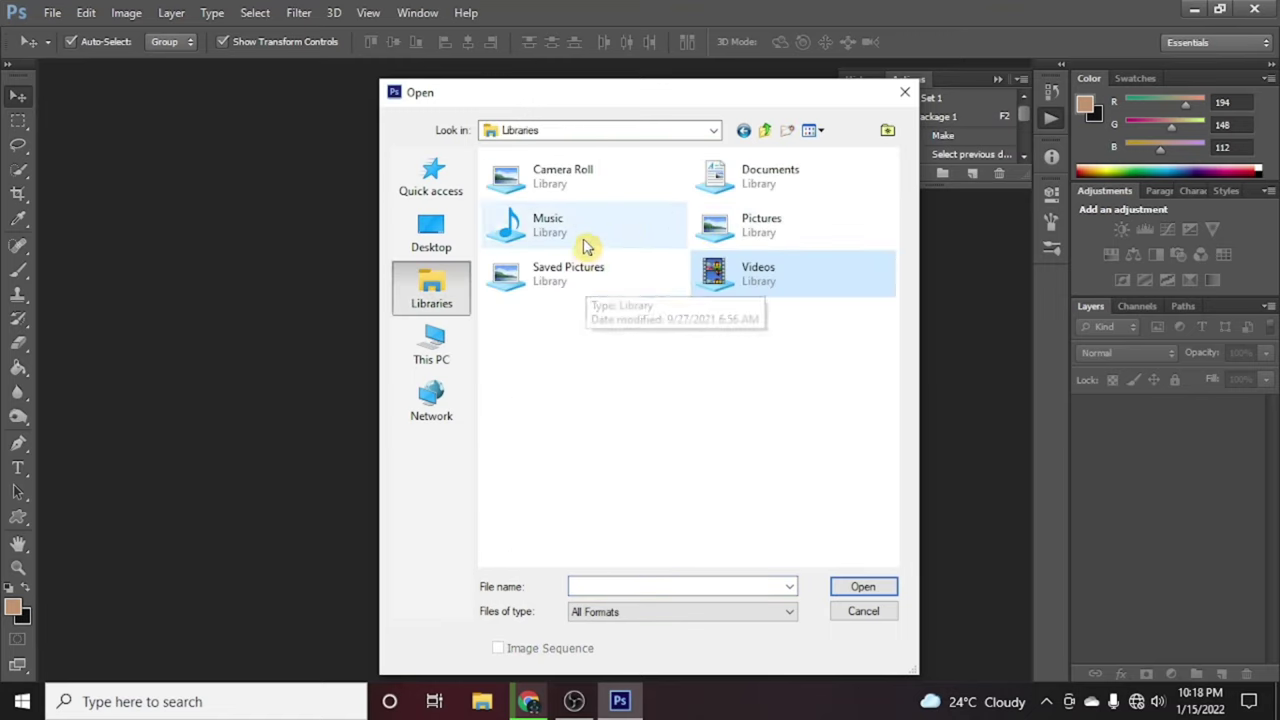
{"action": "double_click", "coordinate": [778, 240]}
{"action": "double_click", "coordinate": [712, 220]}
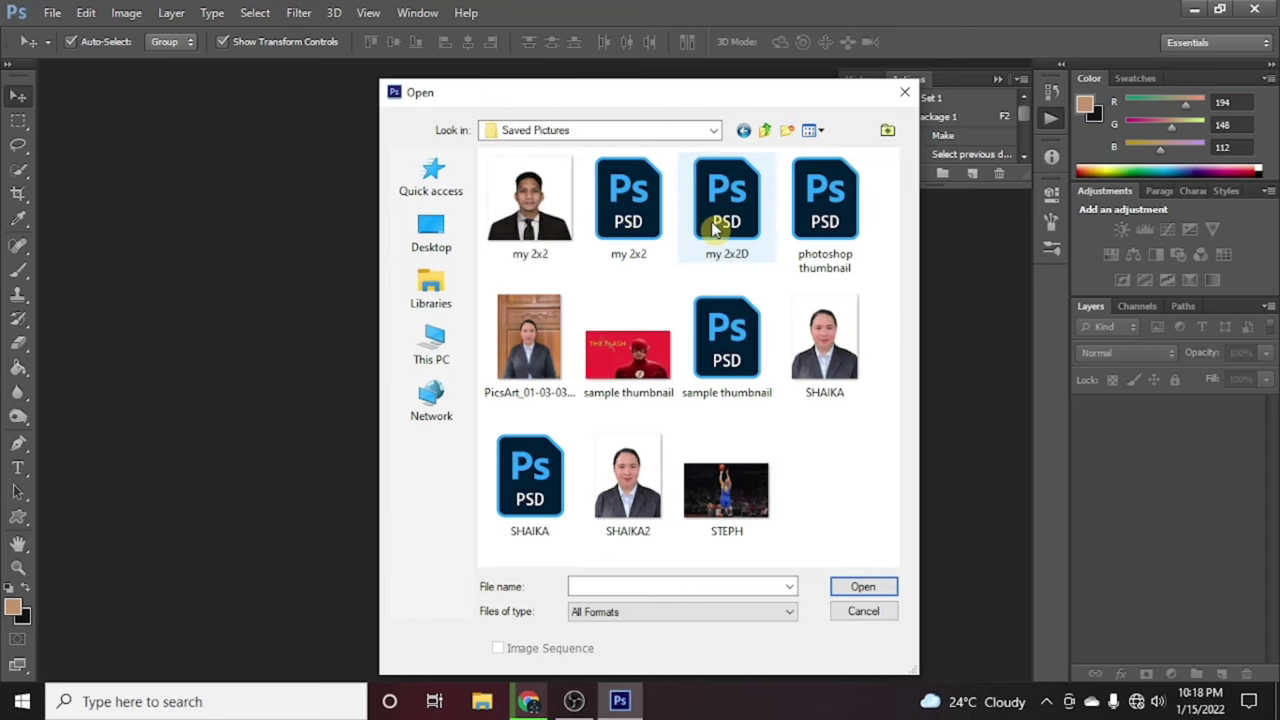
{"action": "left_click", "coordinate": [540, 220]}
{"action": "left_click", "coordinate": [865, 587]}
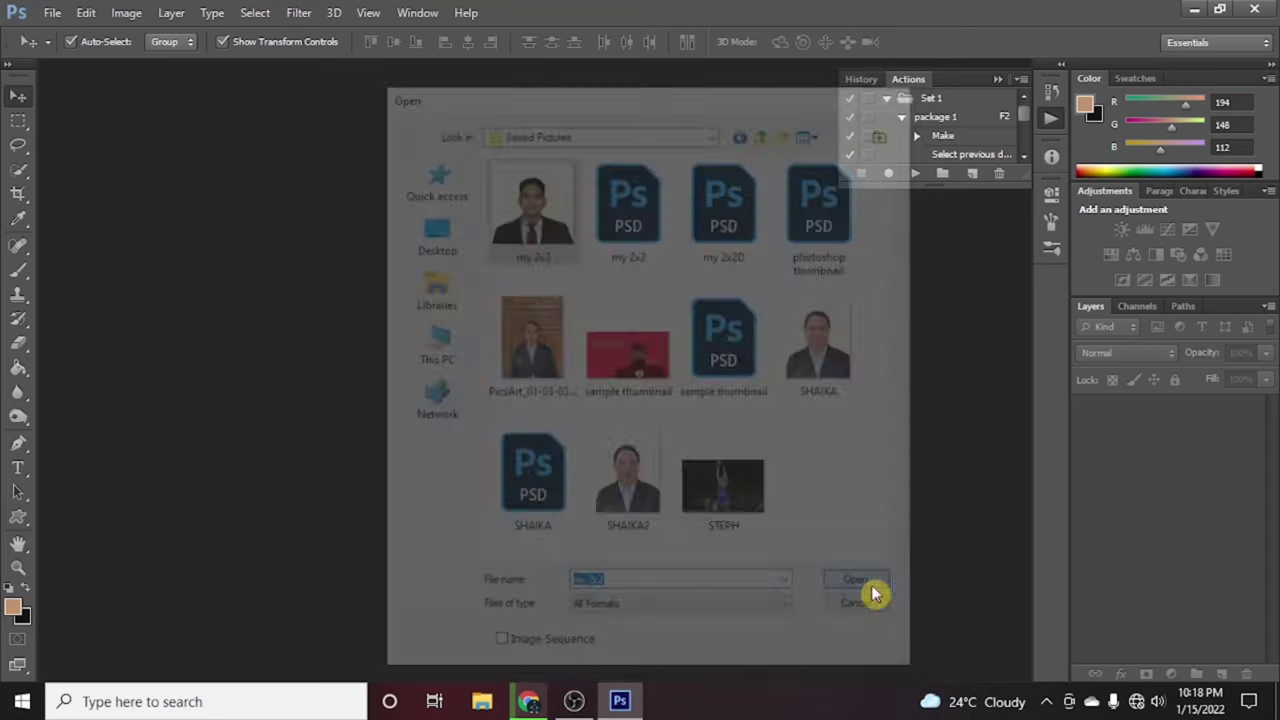
Crop the photo with the 2 in x 2 in 300 ppi preset and run package 1 with F2.
{"action": "left_click", "coordinate": [16, 191]}
{"action": "left_click", "coordinate": [16, 191]}
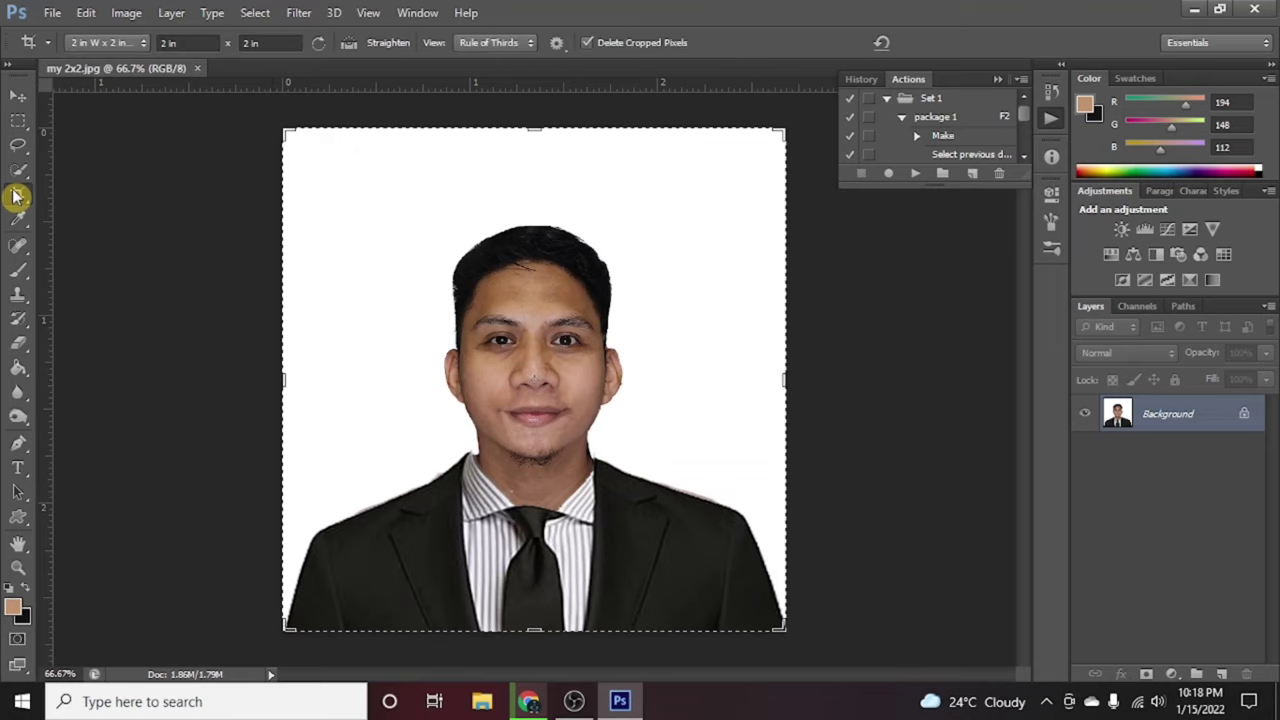
{"action": "left_click", "coordinate": [100, 44]}
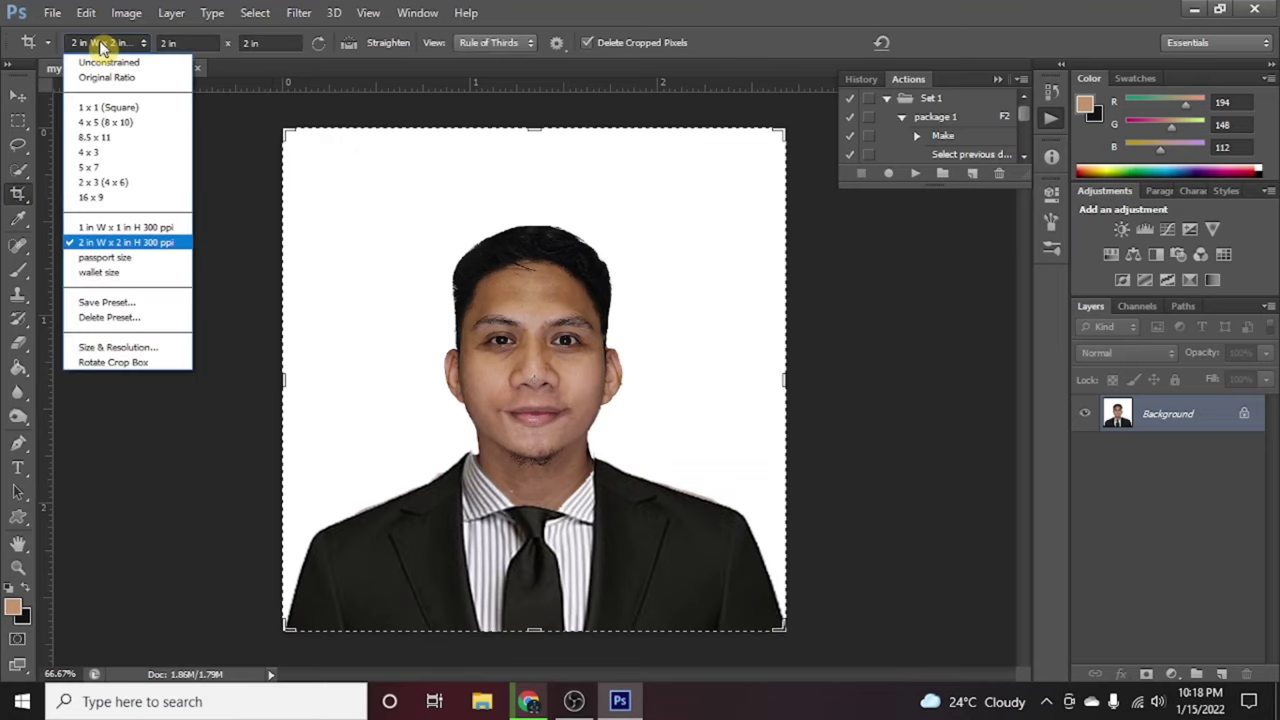
{"action": "left_click", "coordinate": [100, 242]}
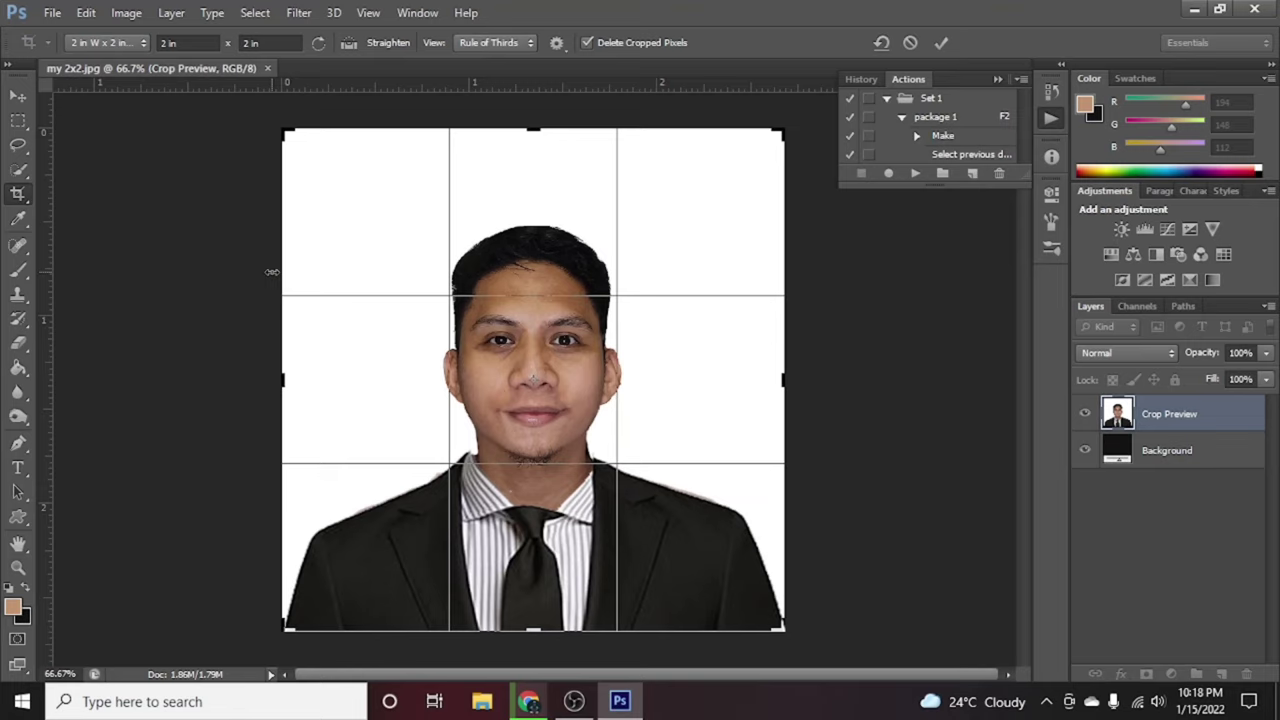
{"action": "key", "text": "Return"}
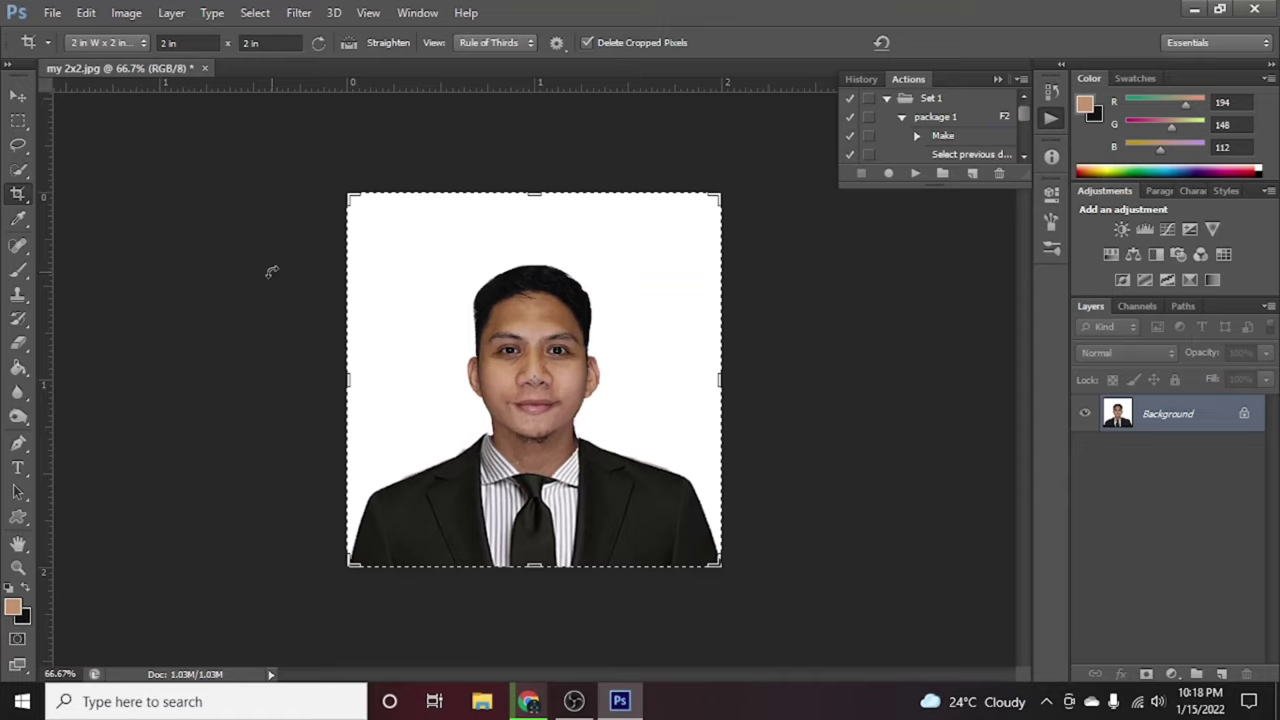
{"action": "key", "text": "F2"}
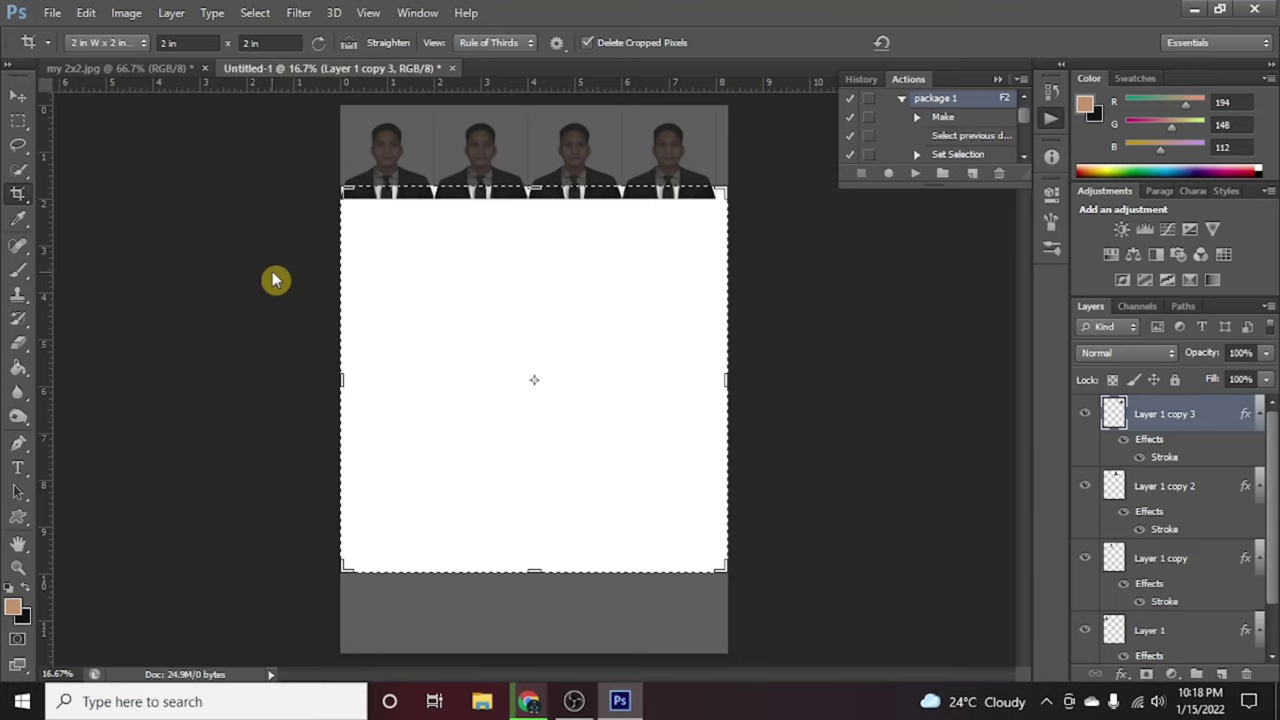
Commit the leftover crop with the Move tool and deselect the last photo copy.
{"action": "left_click", "coordinate": [17, 95]}
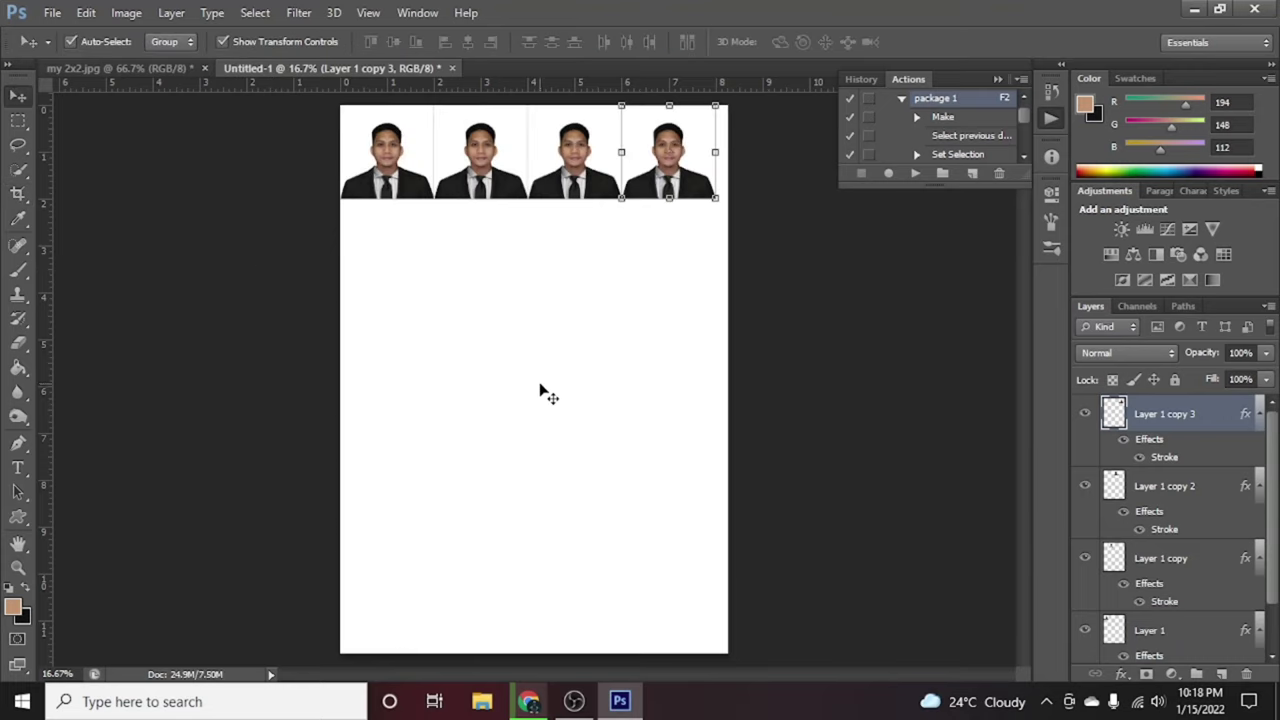
{"action": "left_click", "coordinate": [540, 392]}
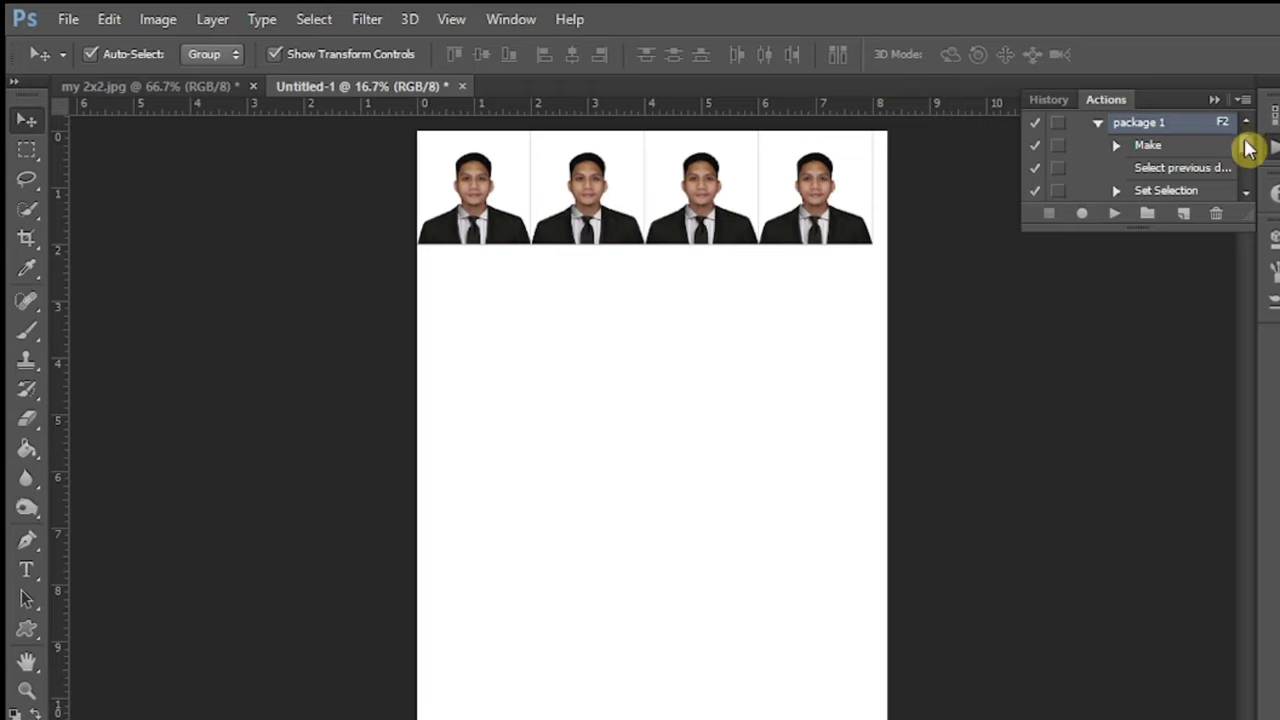
Collapse the package 1 action and rename its set from Set 1 to 'Package 1'.
{"action": "left_click_drag", "start_coordinate": [1247, 143], "coordinate": [1247, 128]}
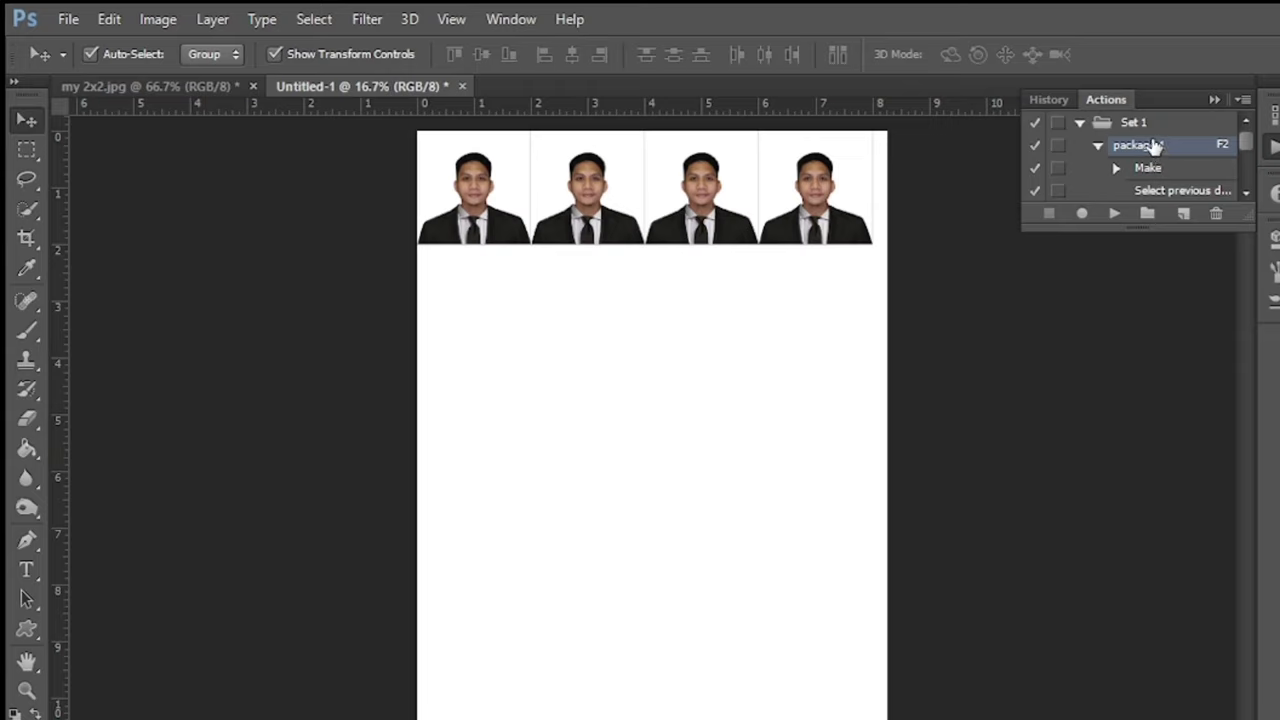
{"action": "left_click", "coordinate": [1097, 146]}
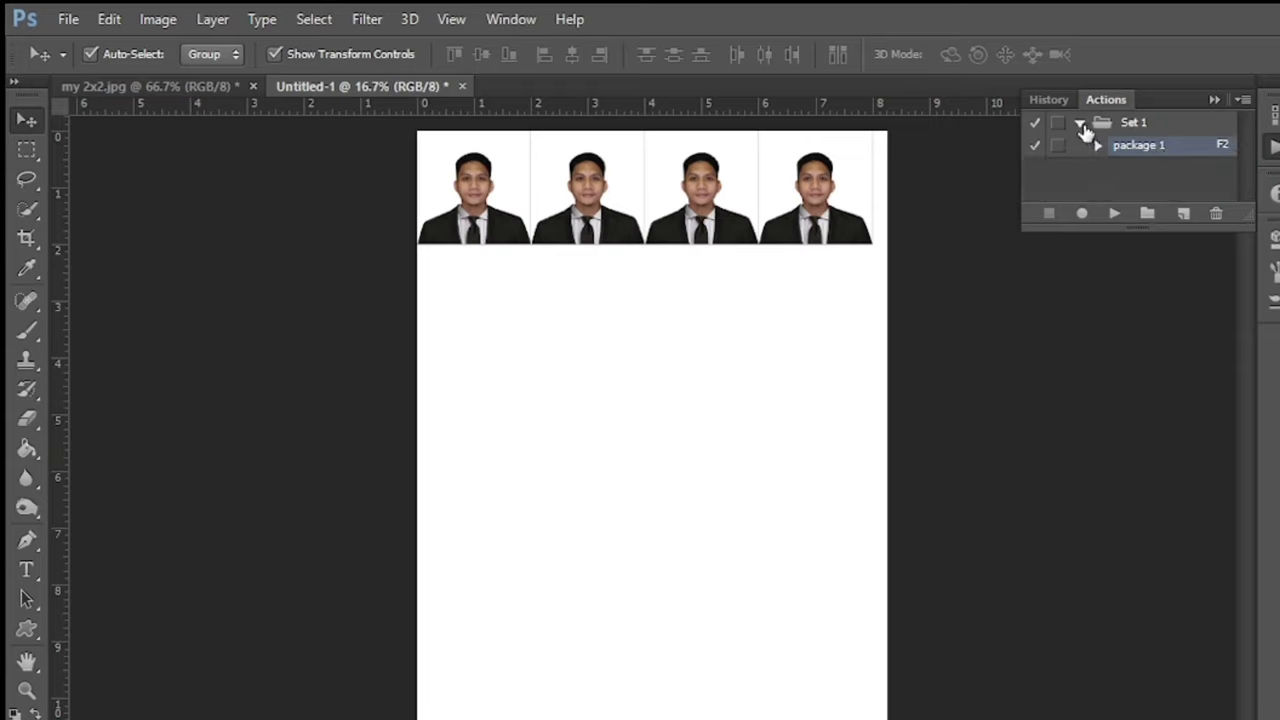
{"action": "left_click", "coordinate": [1081, 124]}
{"action": "left_click", "coordinate": [1081, 124]}
{"action": "left_click", "coordinate": [1080, 124]}
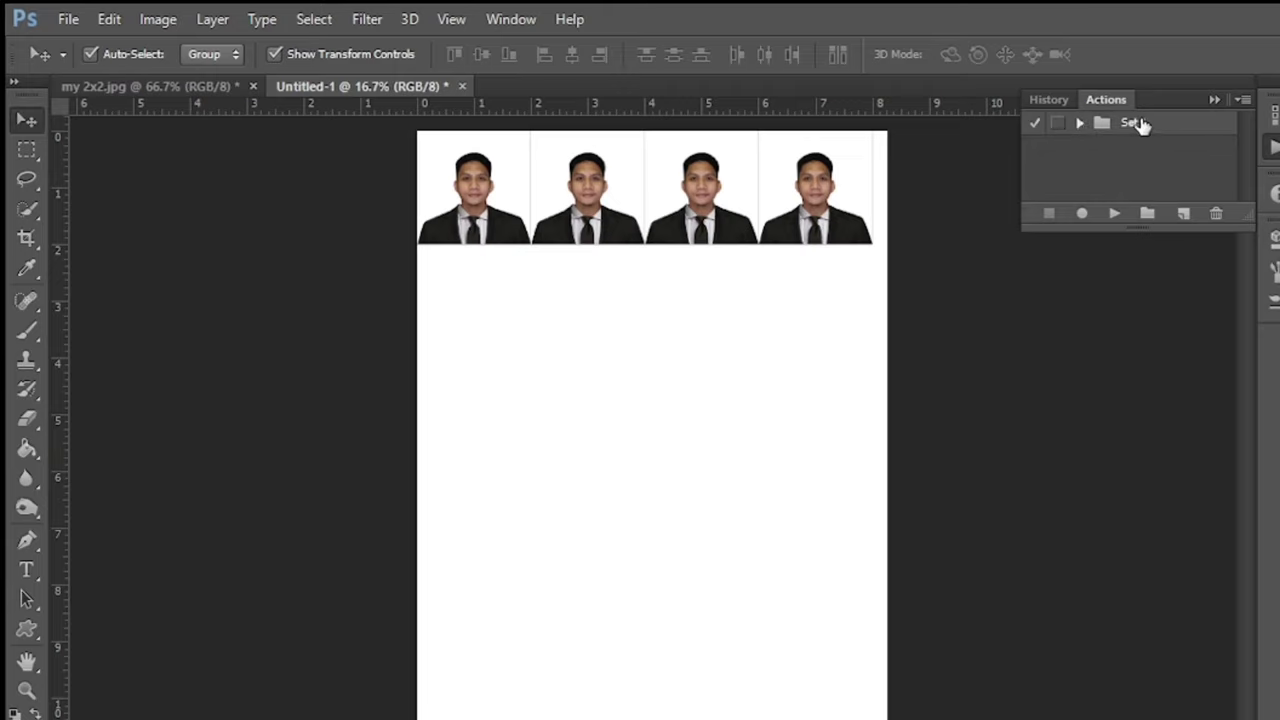
{"action": "double_click", "coordinate": [1134, 123]}
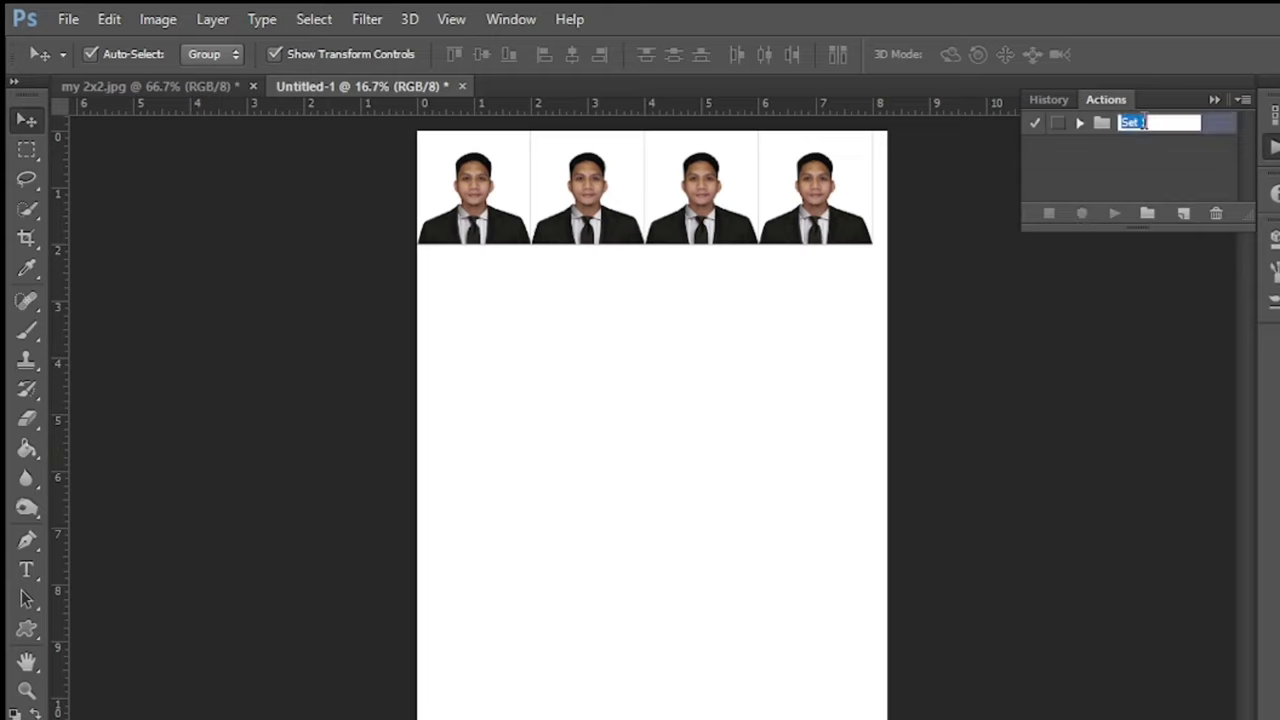
{"action": "type", "text": "Pack"}
{"action": "type", "text": "age"}
{"action": "key", "text": "Return"}
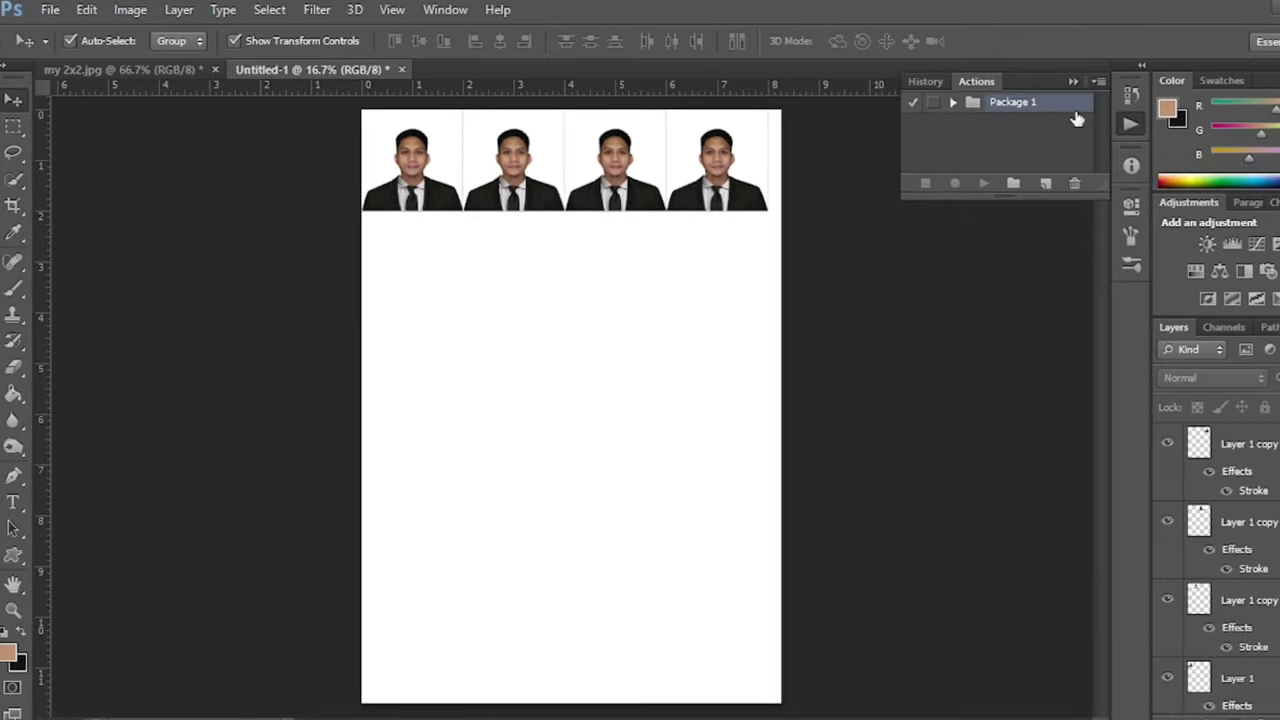
Select the collapsed Package 1 set in the Actions panel.
{"action": "left_click", "coordinate": [1099, 84]}
{"action": "left_click", "coordinate": [1099, 85]}
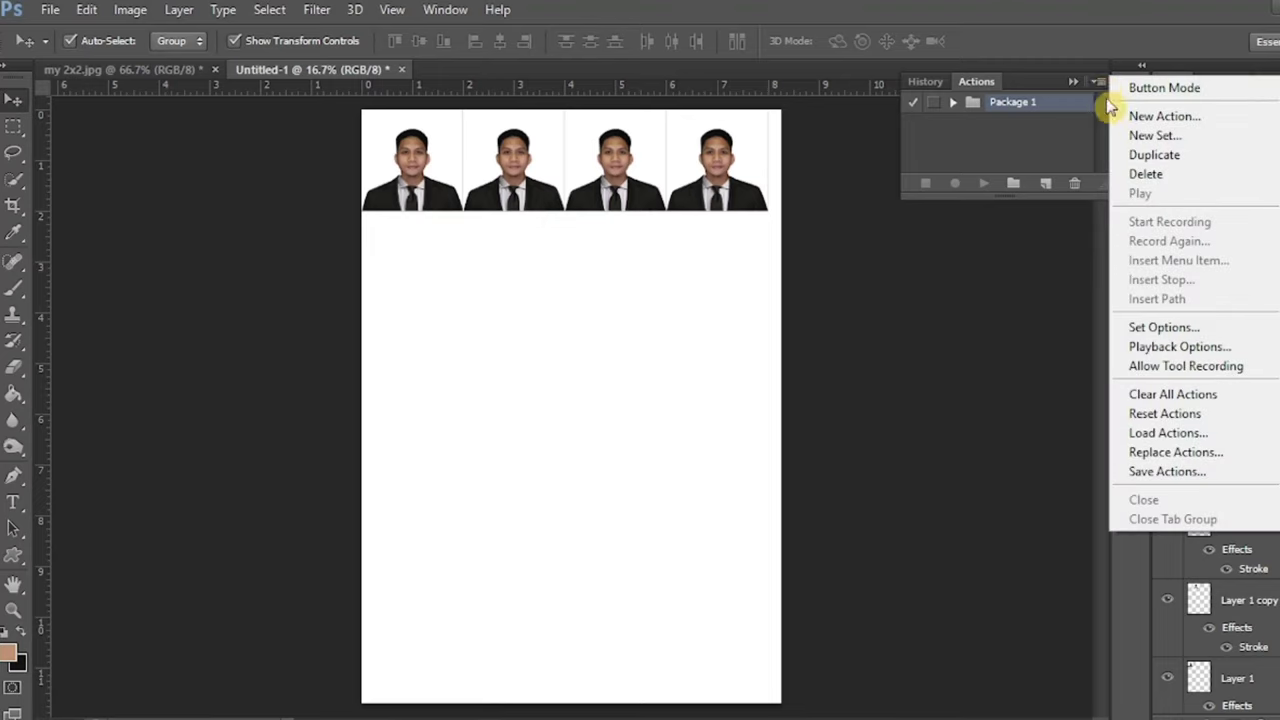
{"action": "left_click", "coordinate": [1057, 108]}
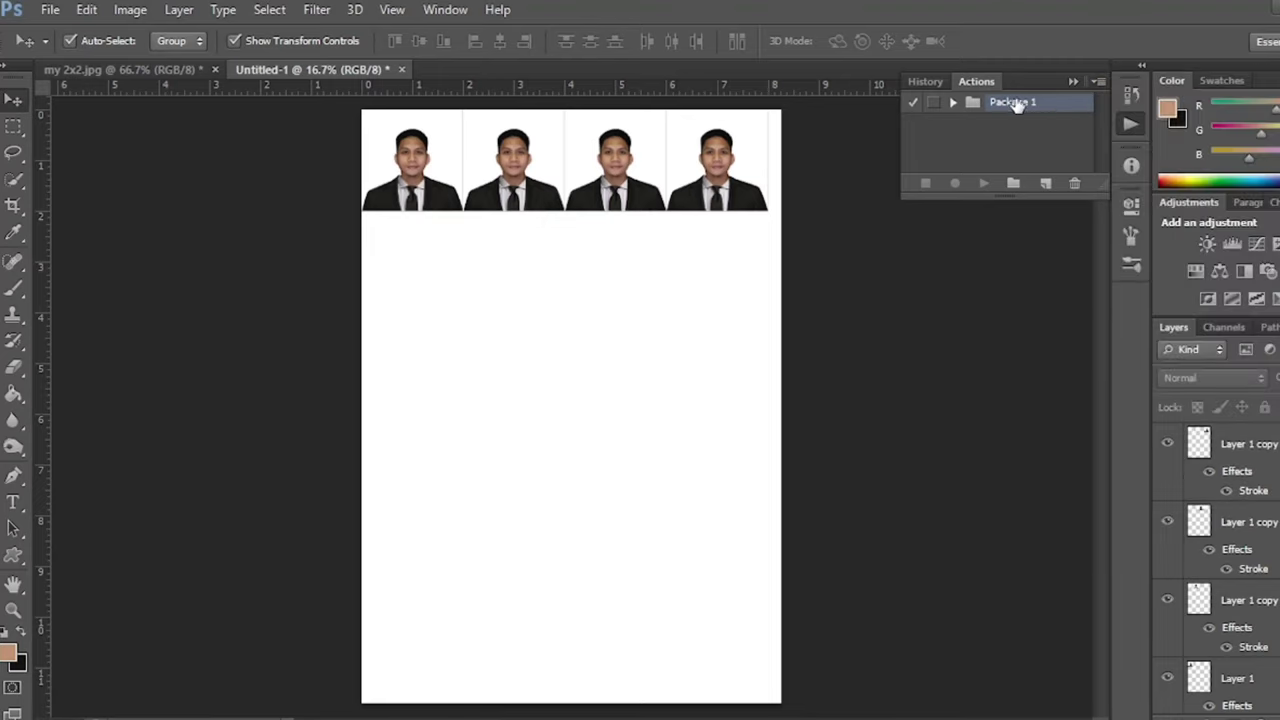
{"action": "left_click", "coordinate": [955, 103]}
{"action": "left_click", "coordinate": [1004, 129]}
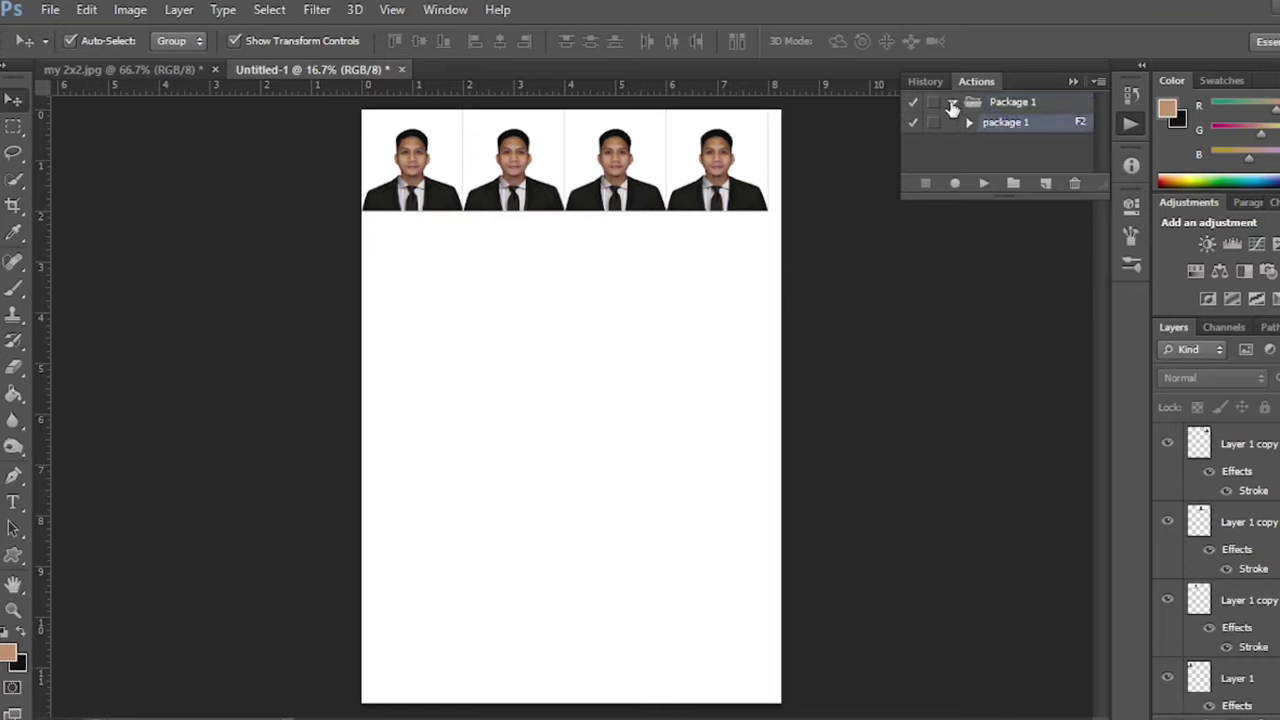
{"action": "left_click", "coordinate": [953, 104]}
{"action": "left_click", "coordinate": [1040, 104]}
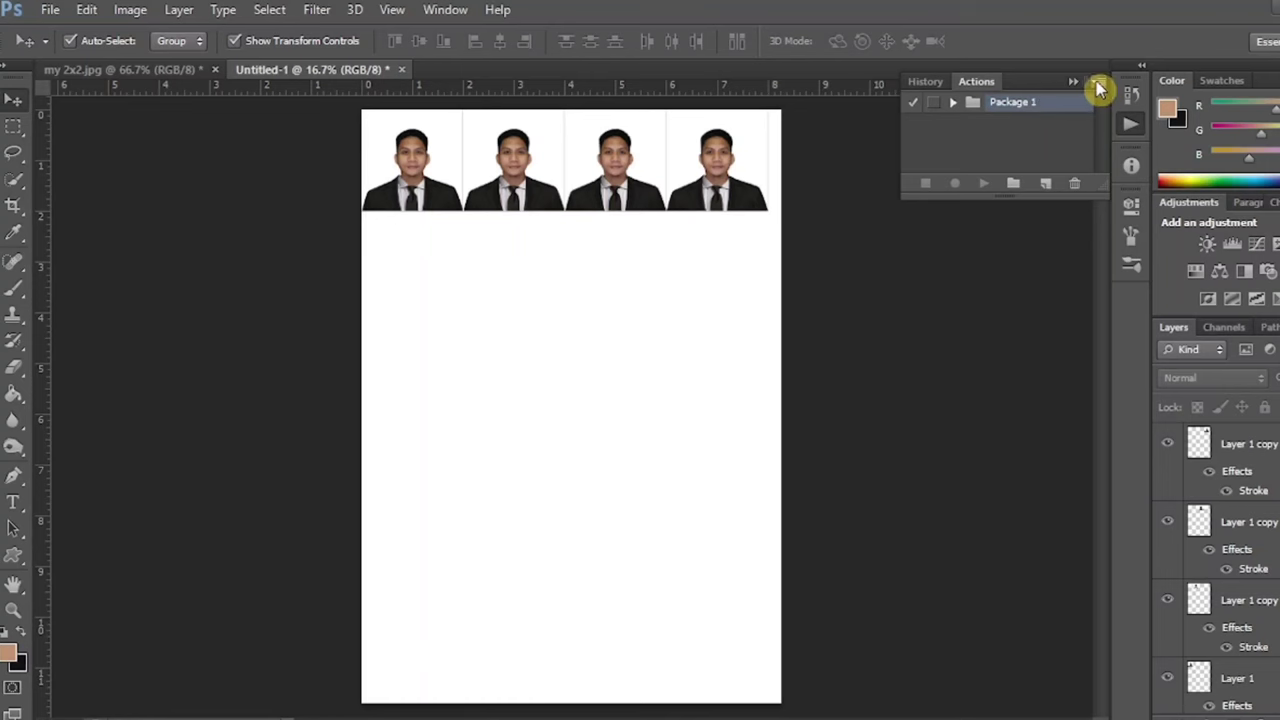
Save the Package 1 set as an .ATN actions file on drive D:.
{"action": "left_click", "coordinate": [1097, 81]}
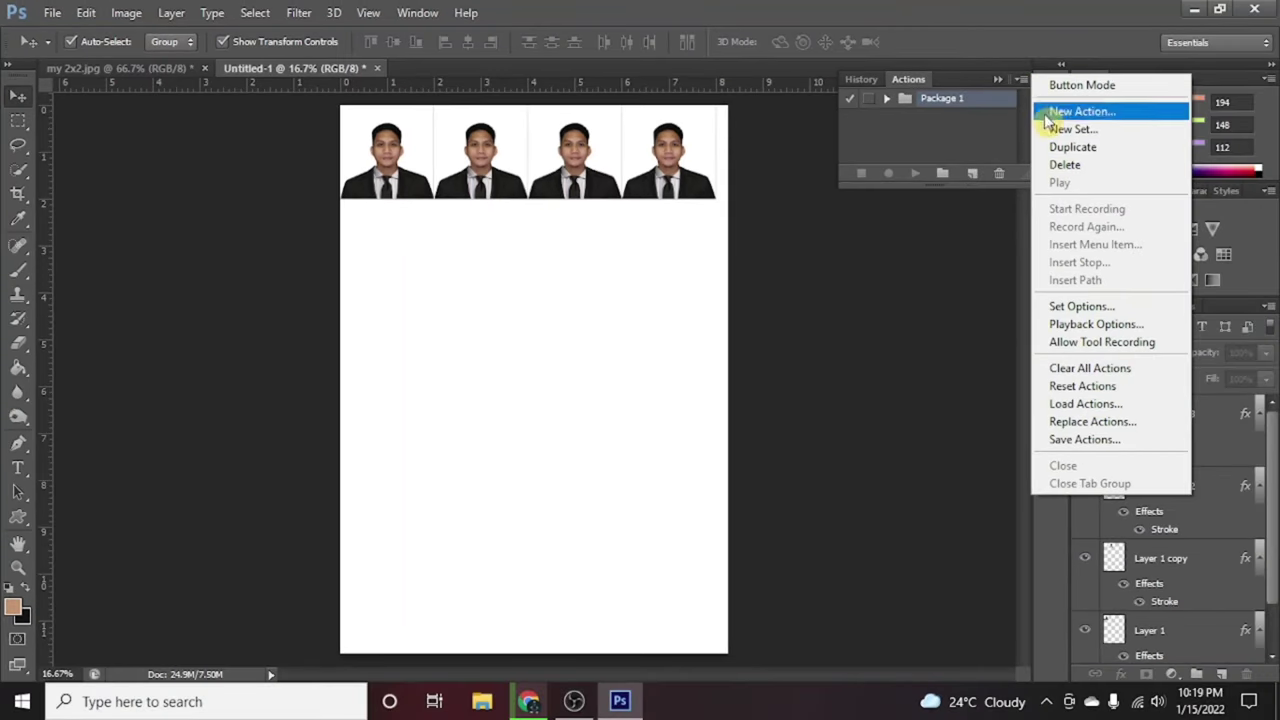
{"action": "left_click", "coordinate": [1085, 441]}
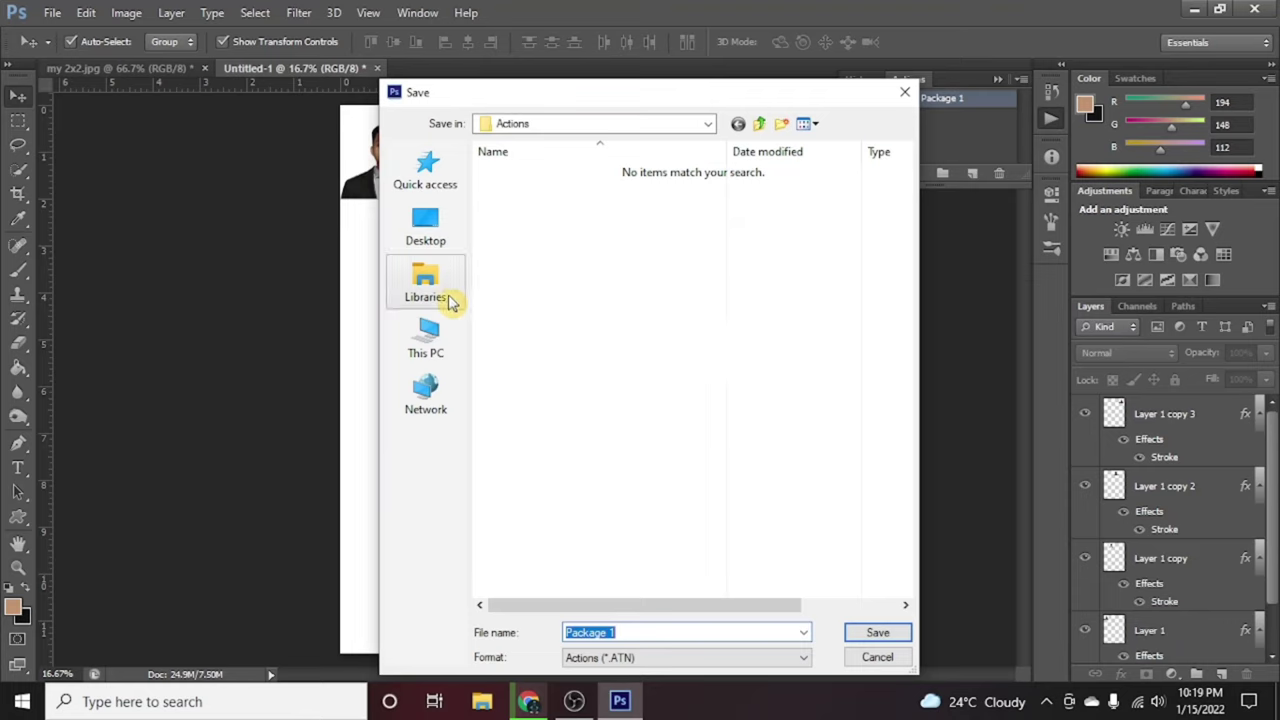
{"action": "left_click", "coordinate": [428, 340]}
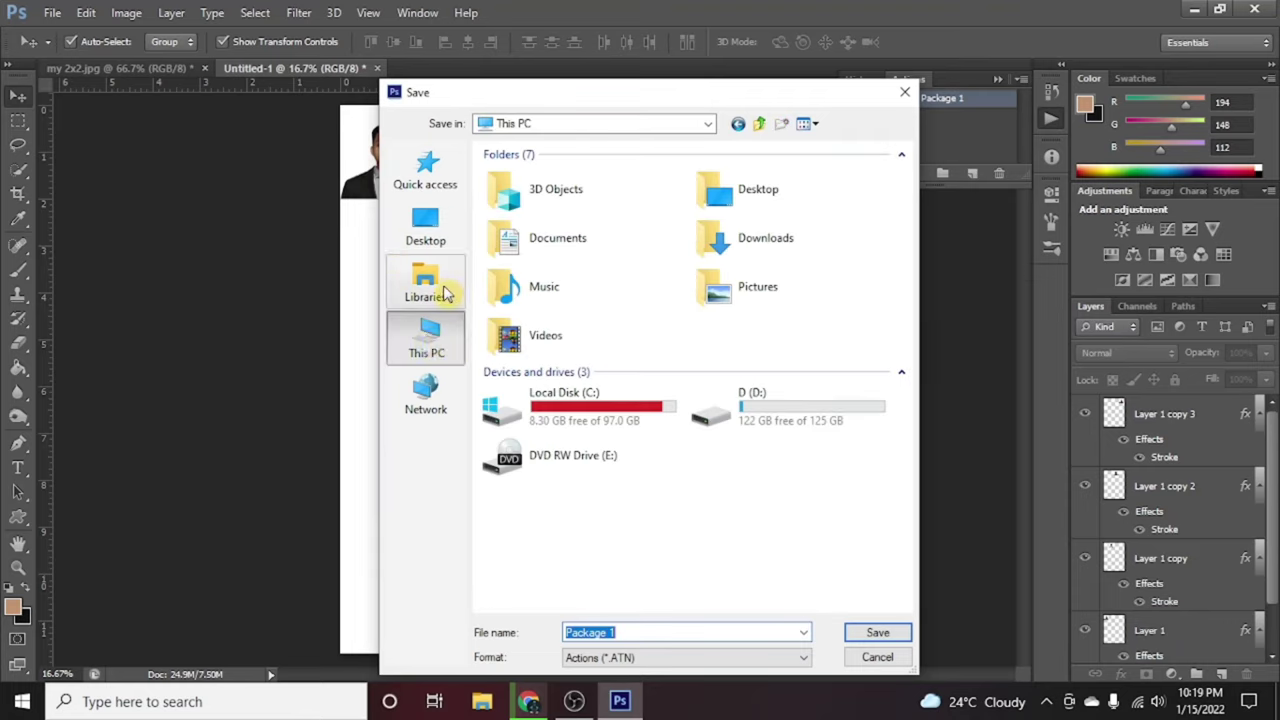
{"action": "left_click", "coordinate": [447, 293]}
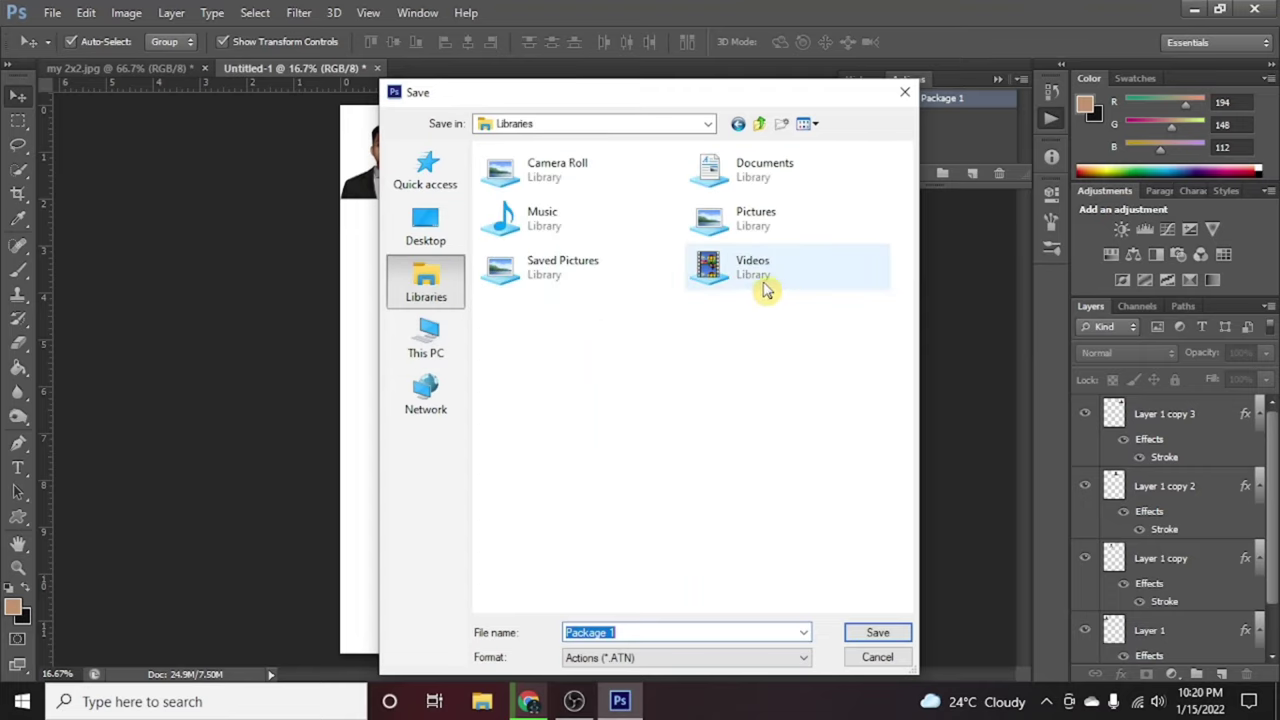
{"action": "left_click", "coordinate": [455, 355]}
{"action": "double_click", "coordinate": [771, 398]}
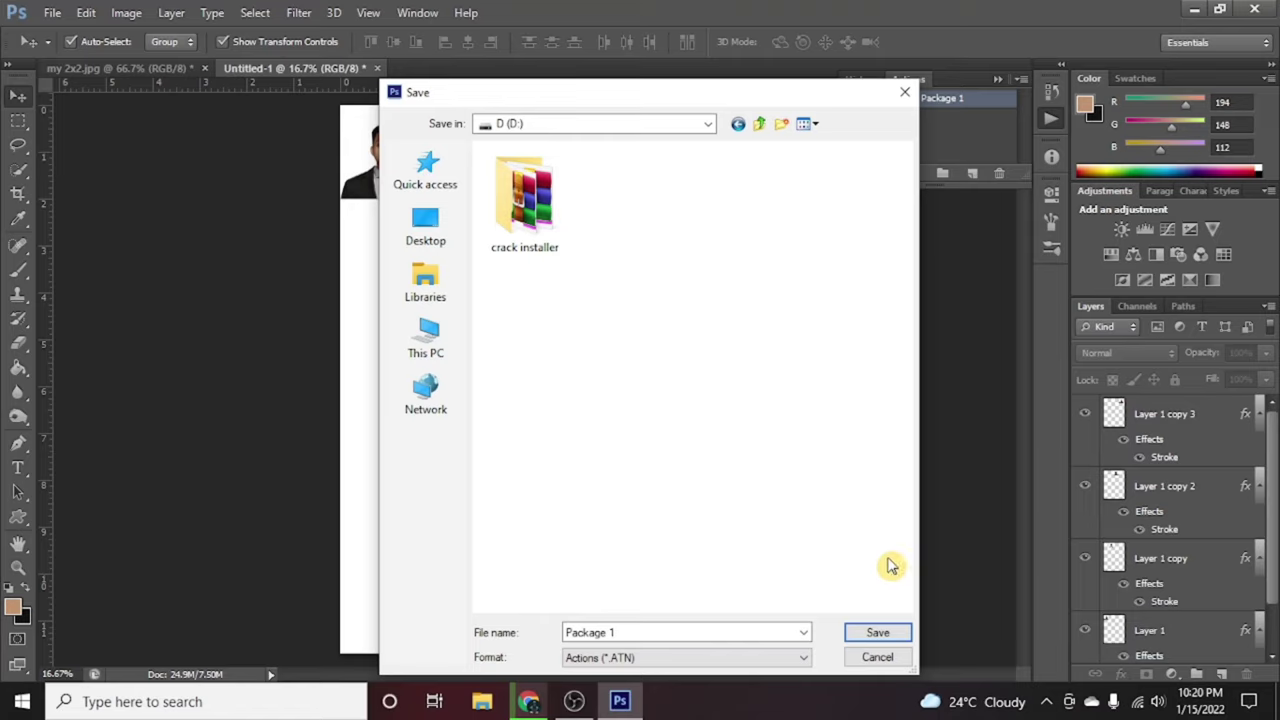
{"action": "left_click", "coordinate": [884, 636]}
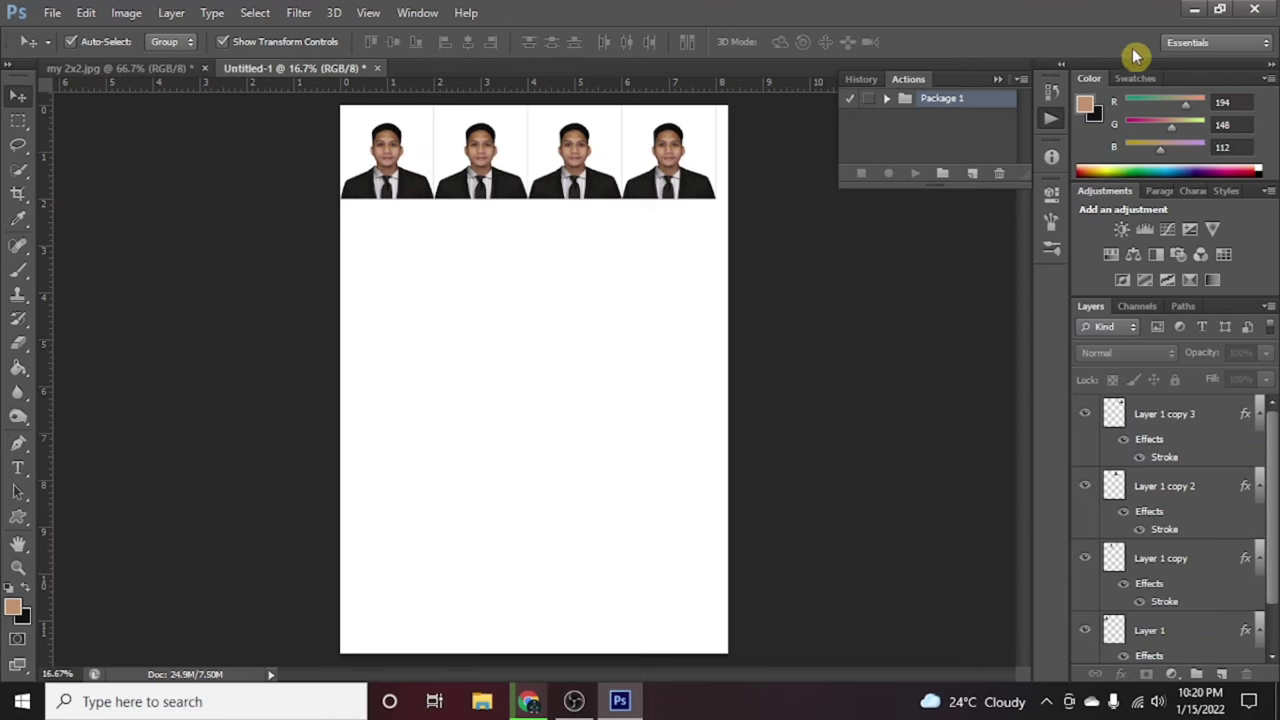
Check the saved Package 1 actions file on drive D: in File Explorer, then return to Photoshop.
{"action": "left_click", "coordinate": [1194, 9]}
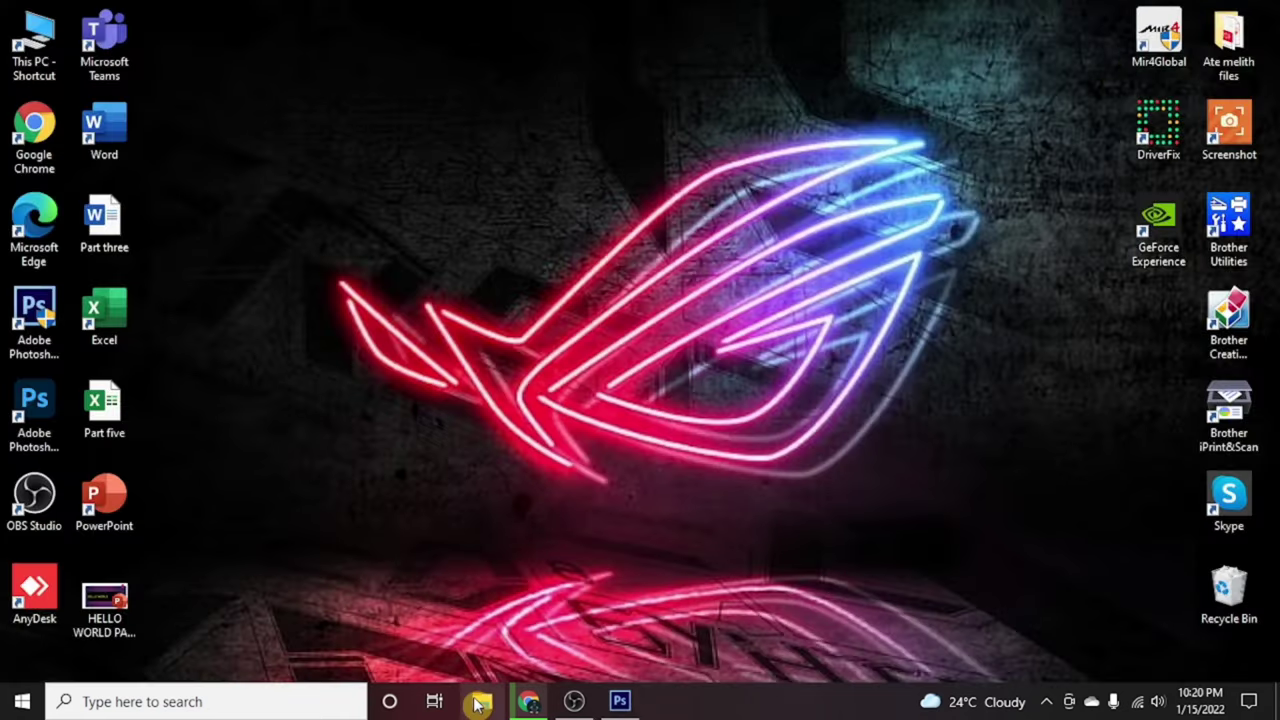
{"action": "left_click", "coordinate": [479, 704]}
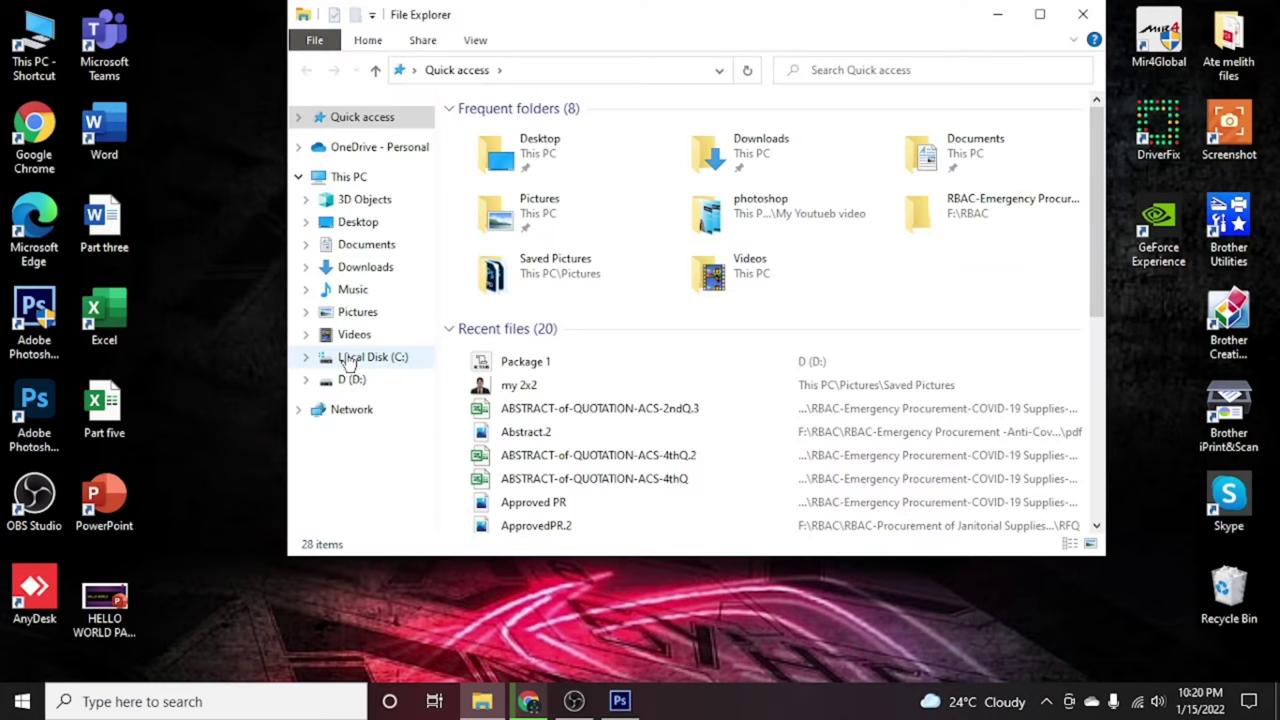
{"action": "left_click", "coordinate": [352, 380]}
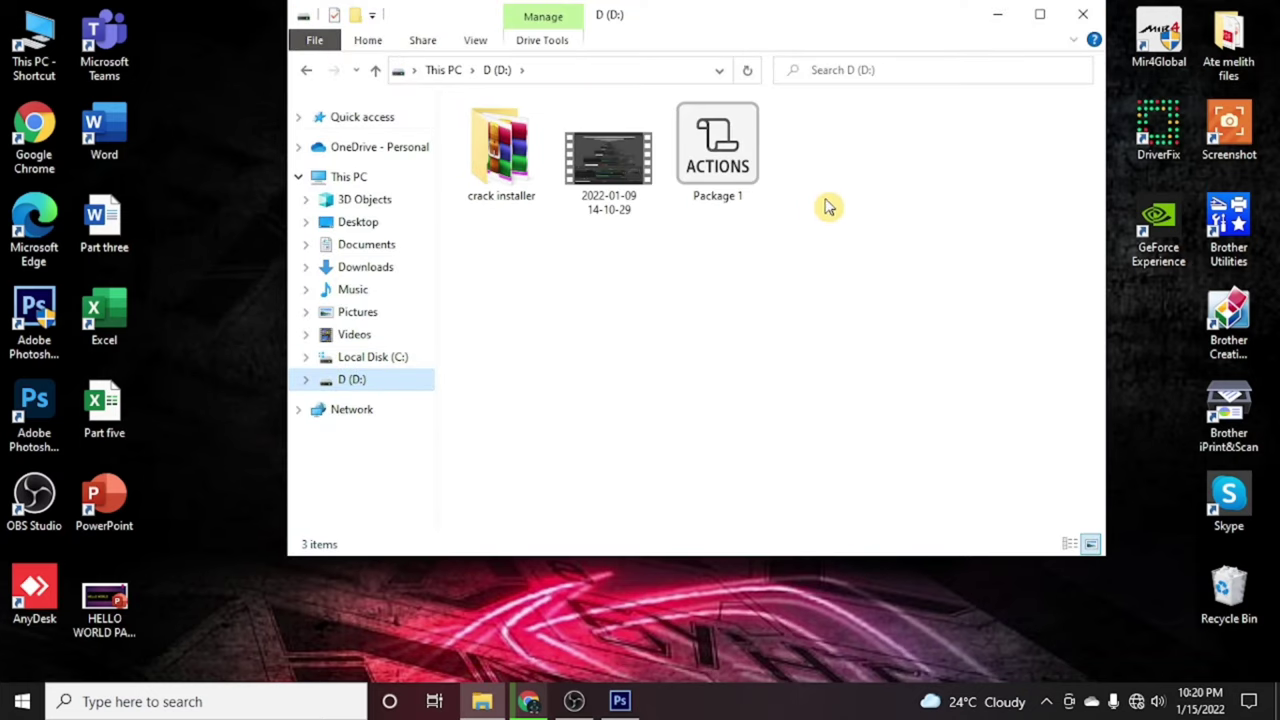
{"action": "left_click", "coordinate": [724, 202]}
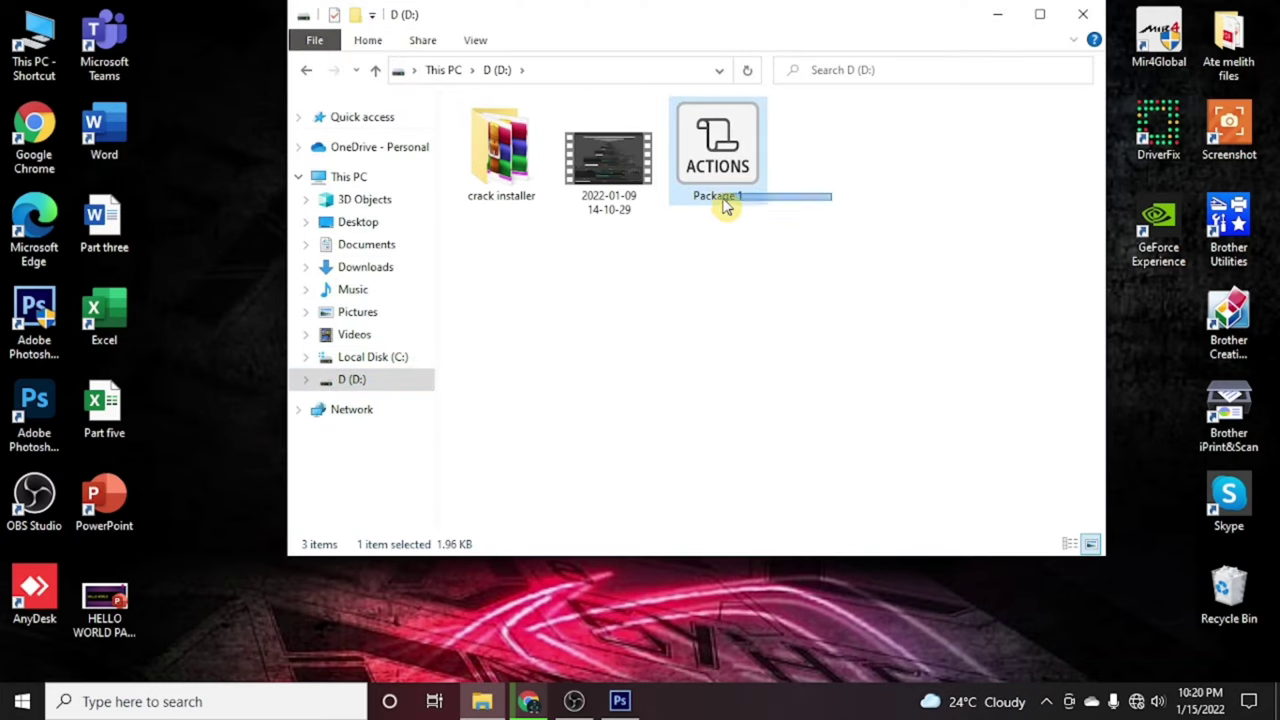
{"action": "left_click", "coordinate": [620, 701]}
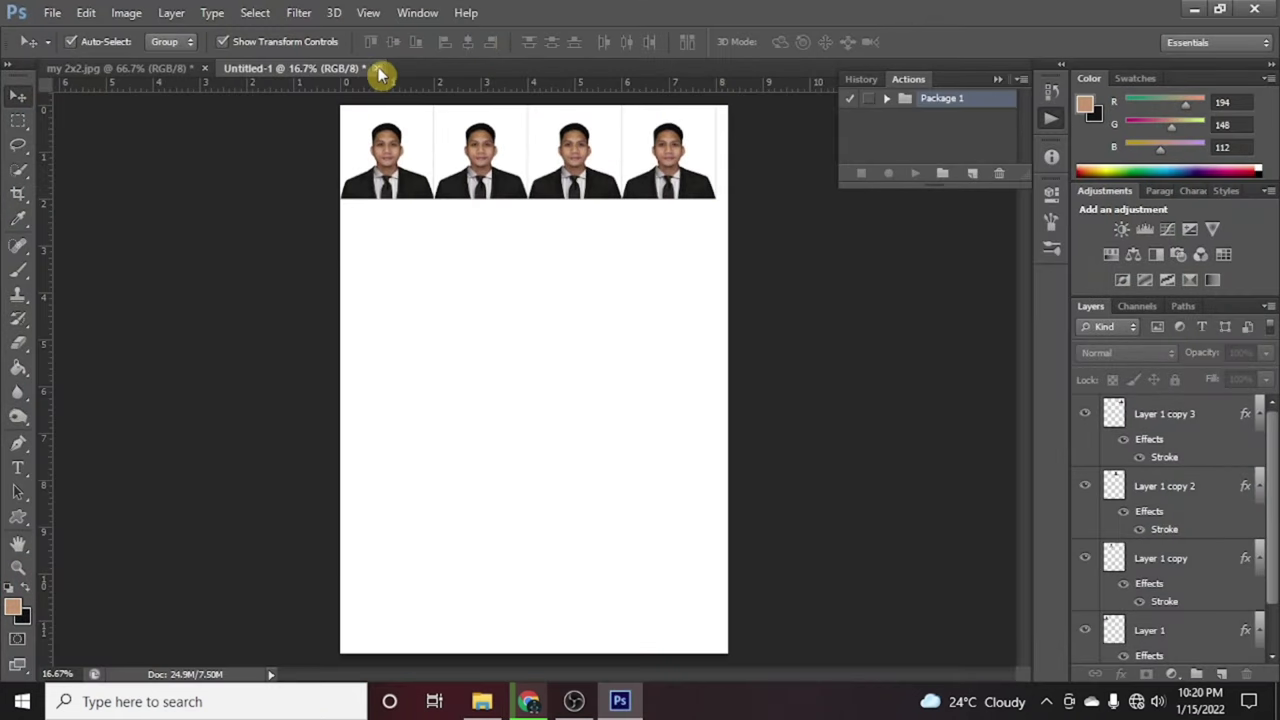
Close Untitled-1 and my 2x2.jpg without saving, collapse the Actions panel, and minimize Photoshop.
{"action": "left_click", "coordinate": [376, 68]}
{"action": "left_click", "coordinate": [688, 276]}
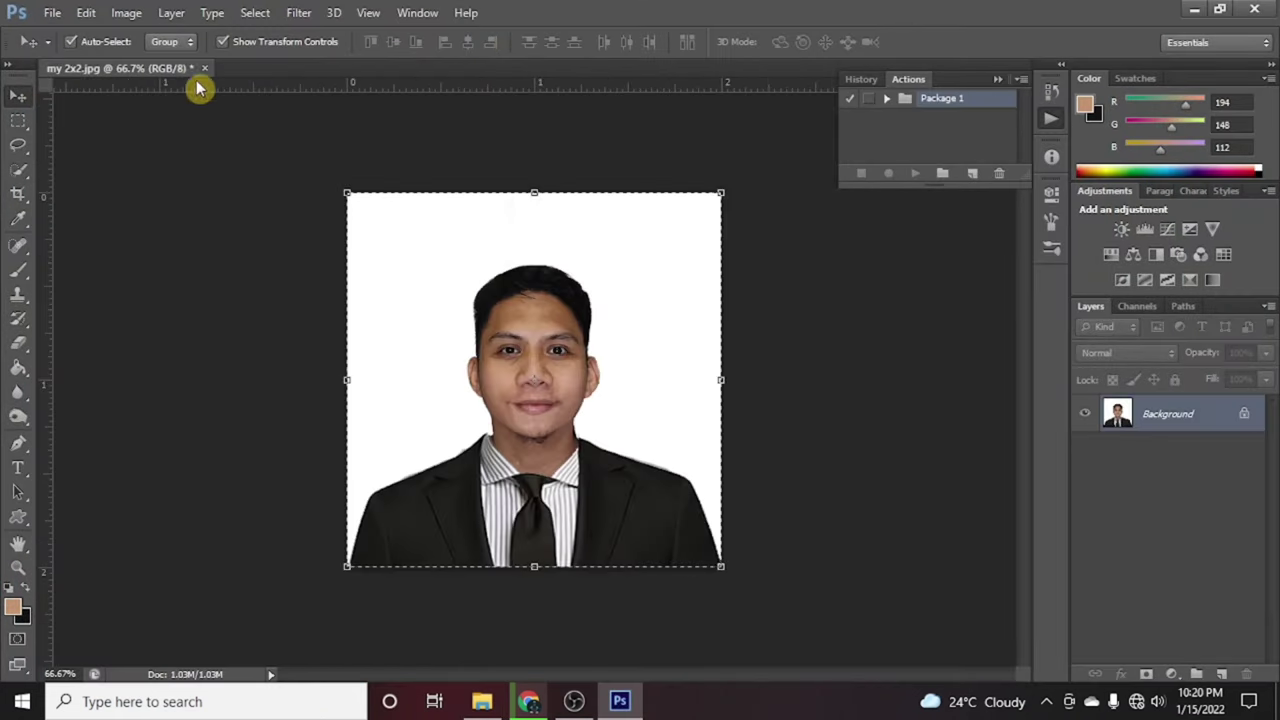
{"action": "left_click", "coordinate": [204, 68]}
{"action": "left_click", "coordinate": [698, 278]}
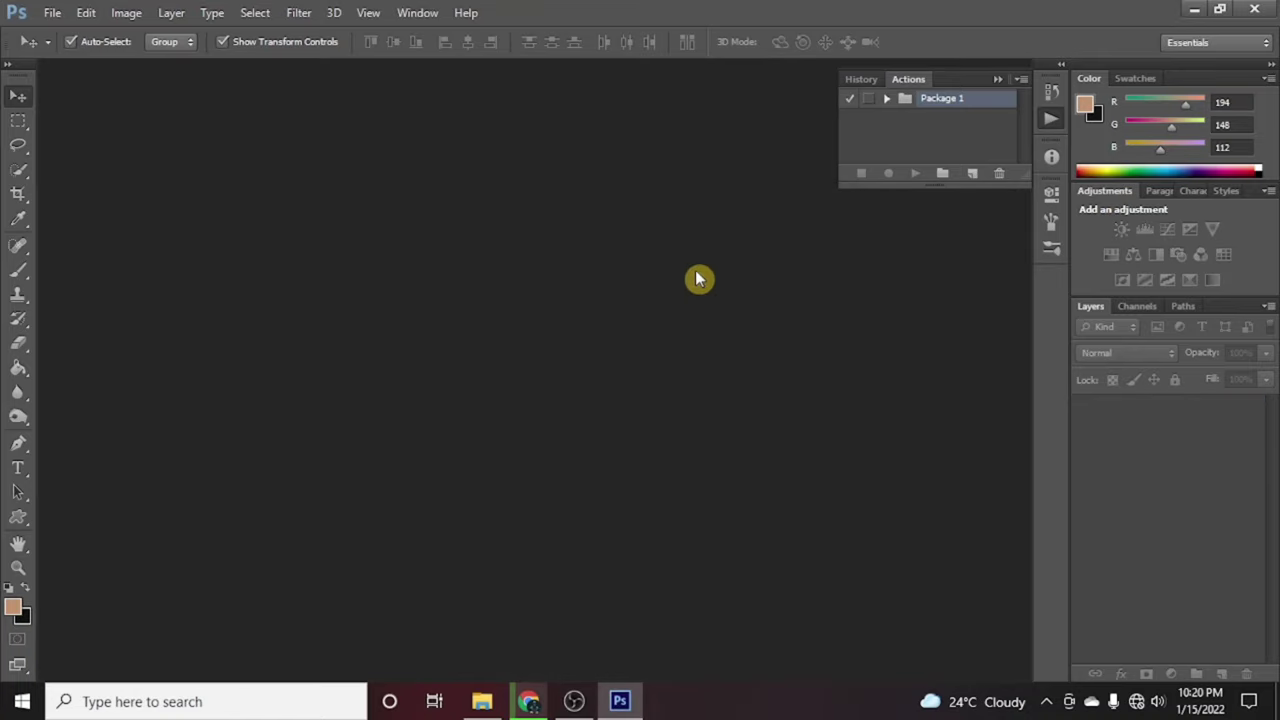
{"action": "left_click", "coordinate": [997, 78]}
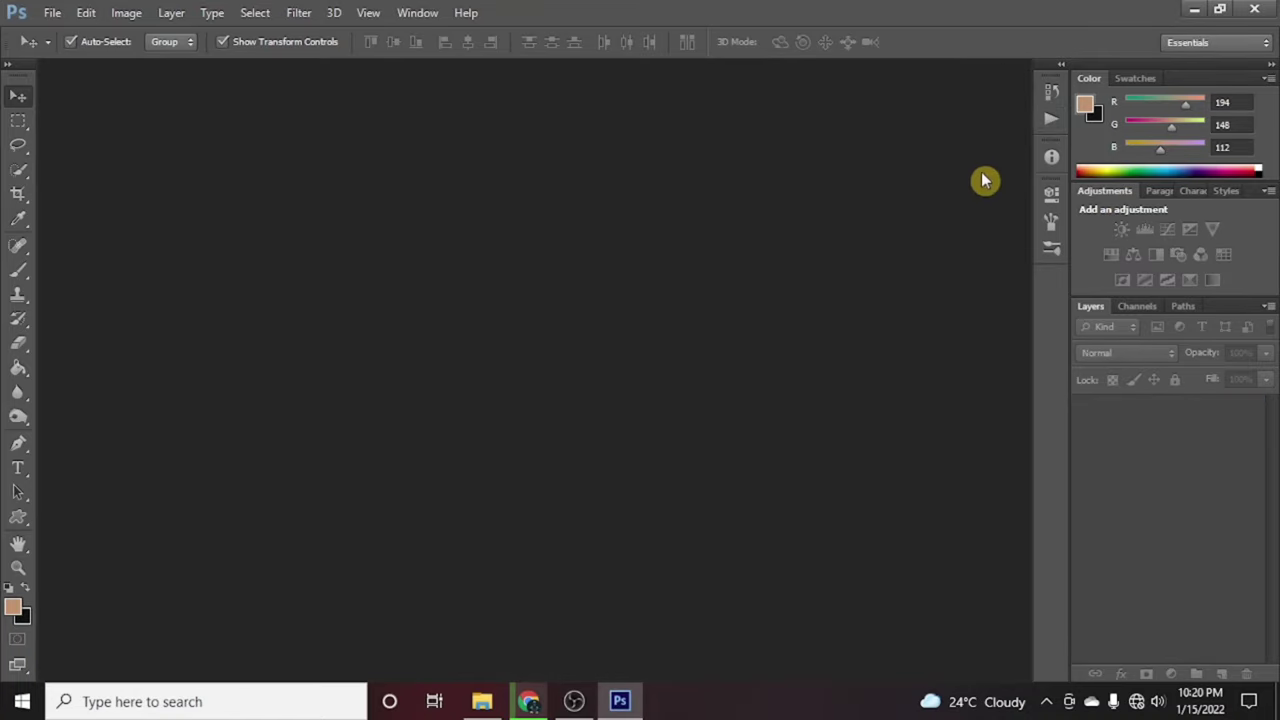
{"action": "left_click", "coordinate": [1194, 9]}
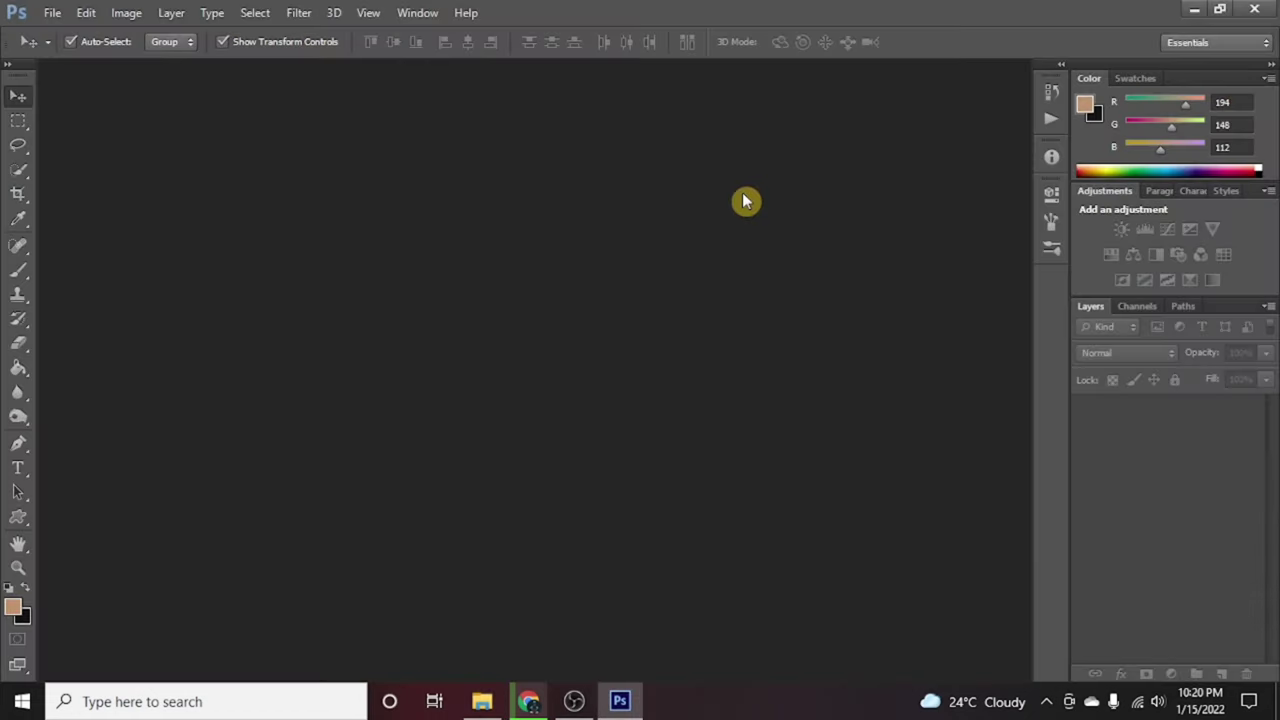
Show the Actions panel with the Package 1 set expanded to its package 1 action.
{"action": "left_click", "coordinate": [1050, 120]}
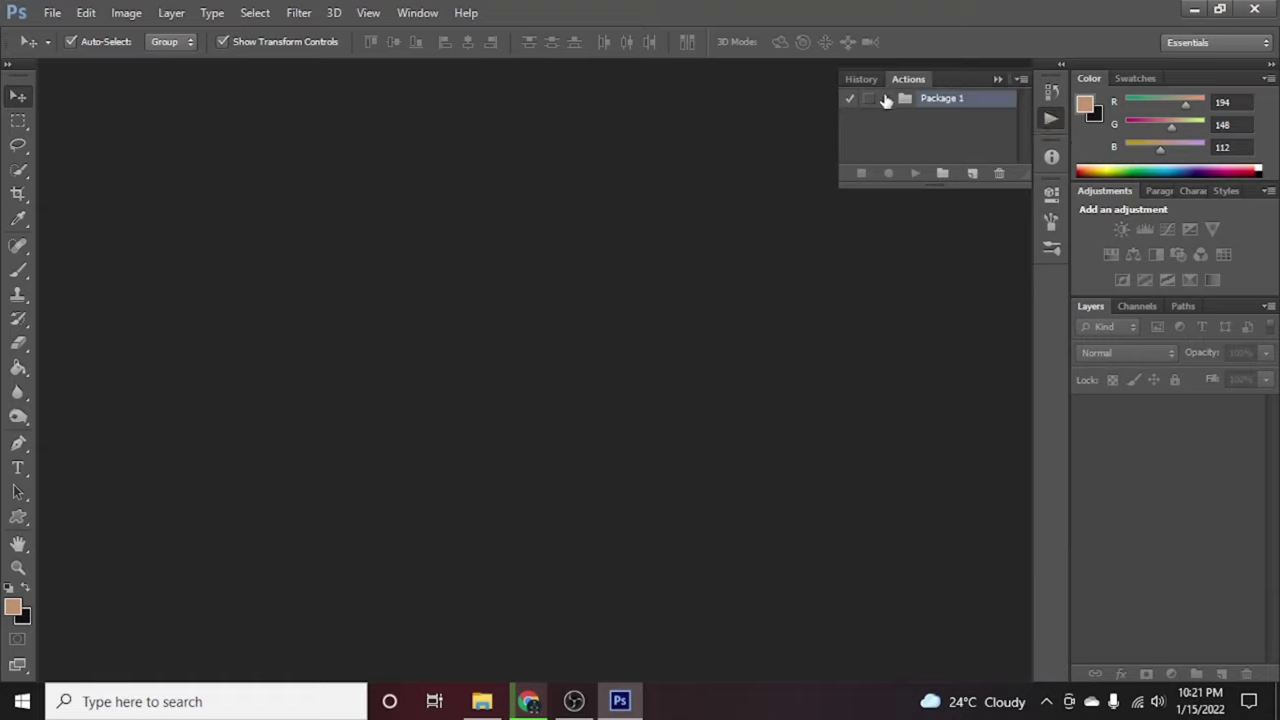
{"action": "left_click", "coordinate": [886, 99]}
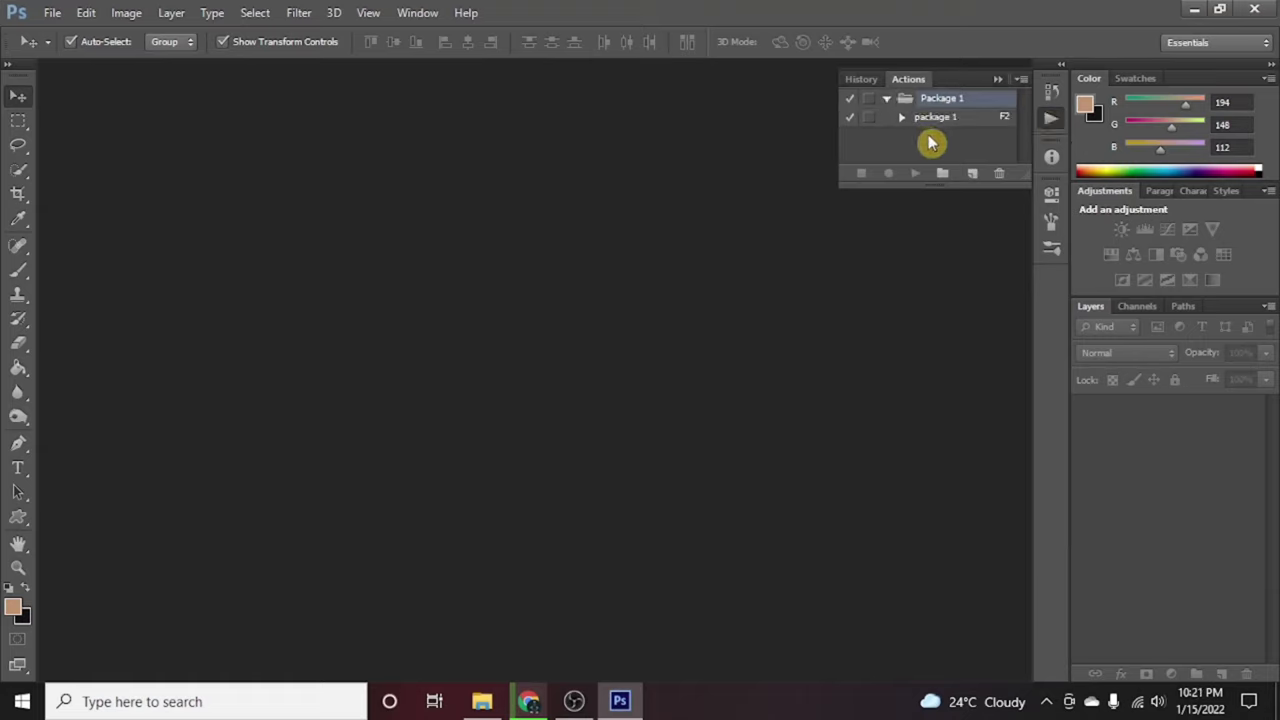